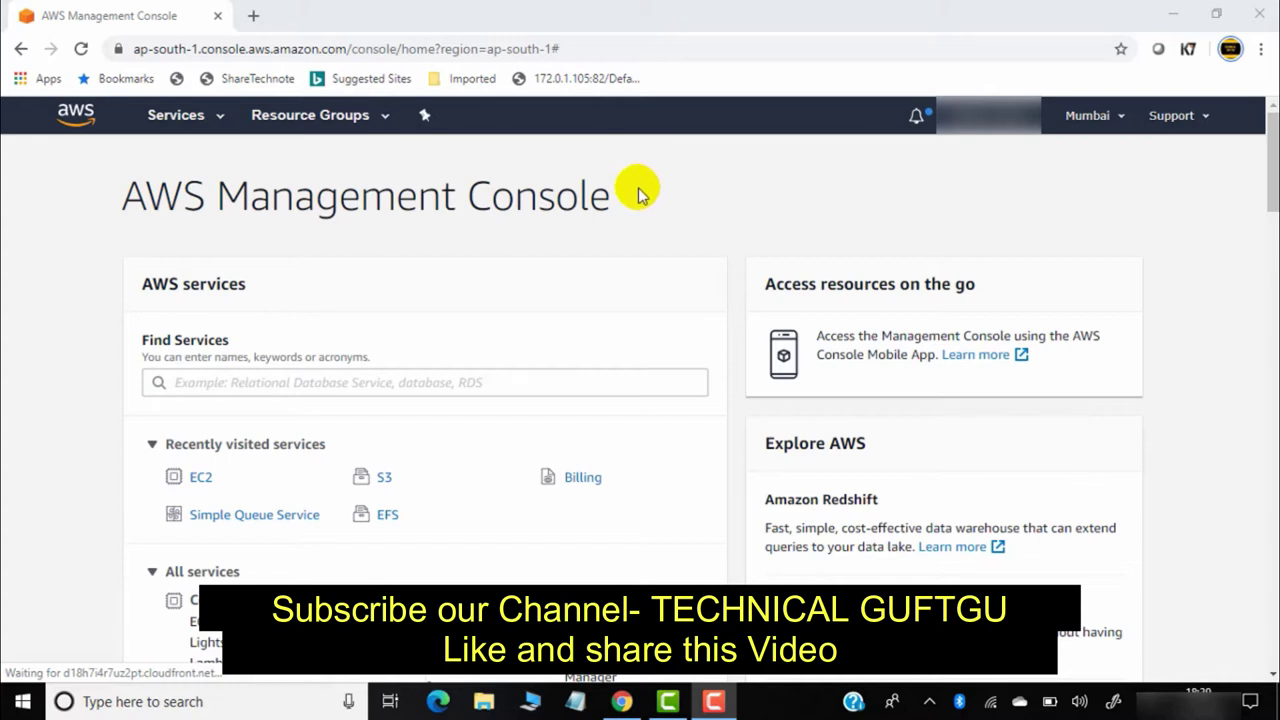
Open the EC2 instances list and start launching a new instance
{"action": "left_click", "coordinate": [220, 124]}
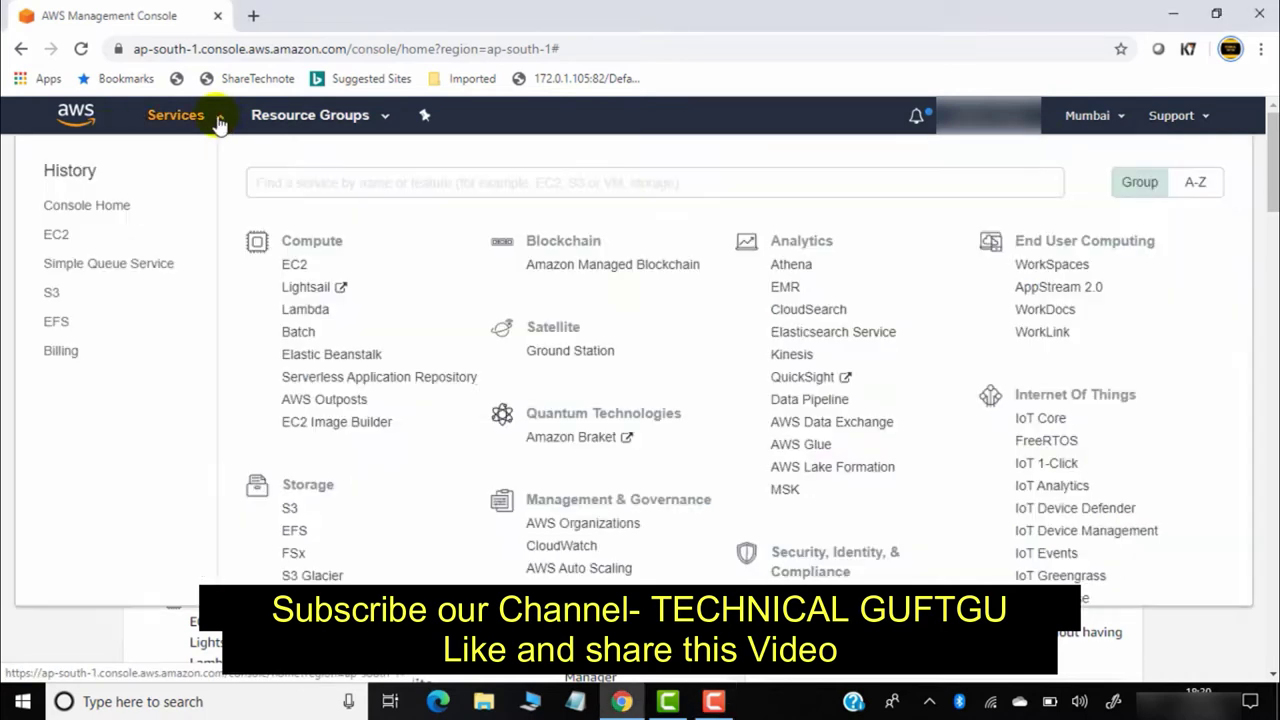
{"action": "left_click", "coordinate": [297, 270]}
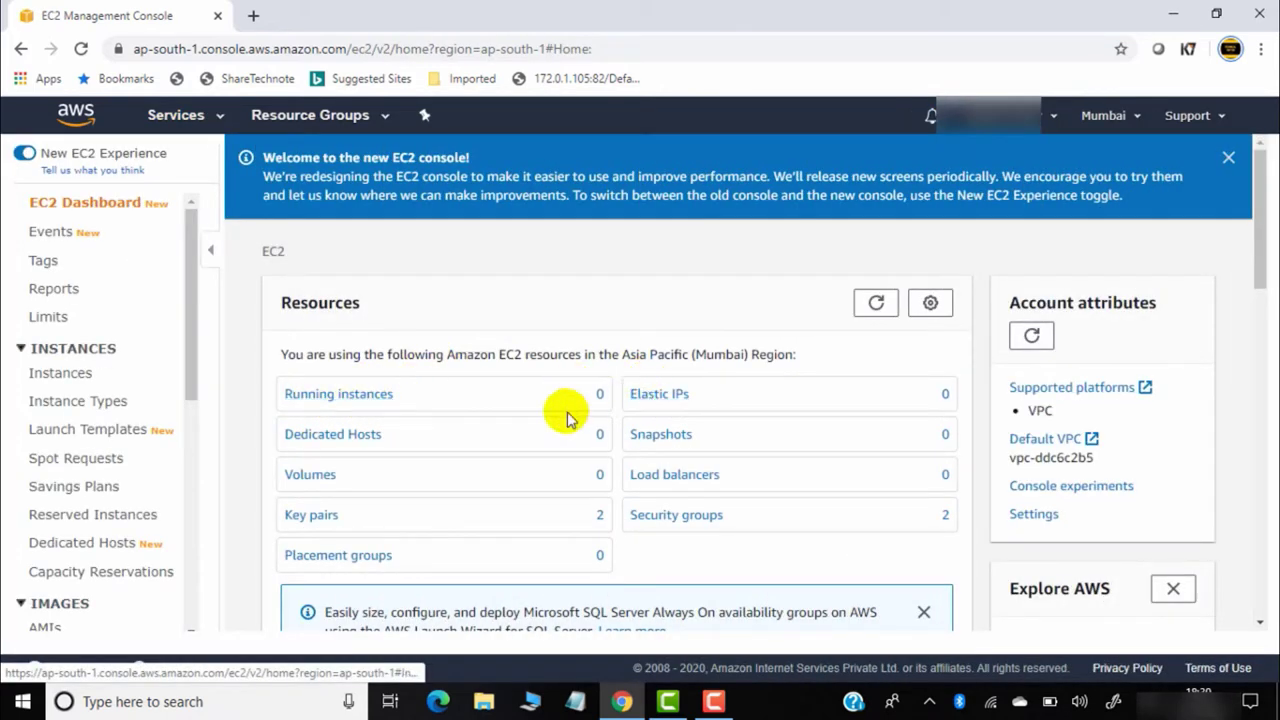
{"action": "left_click", "coordinate": [352, 400]}
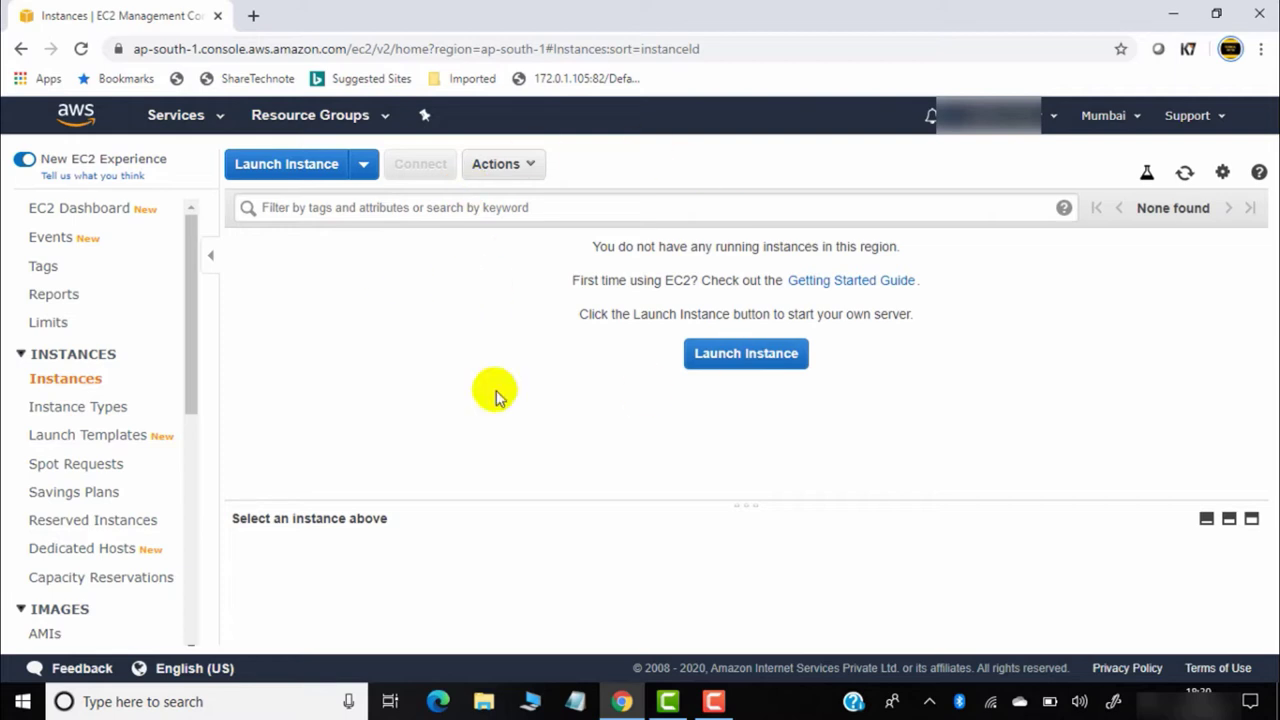
{"action": "left_click", "coordinate": [314, 175]}
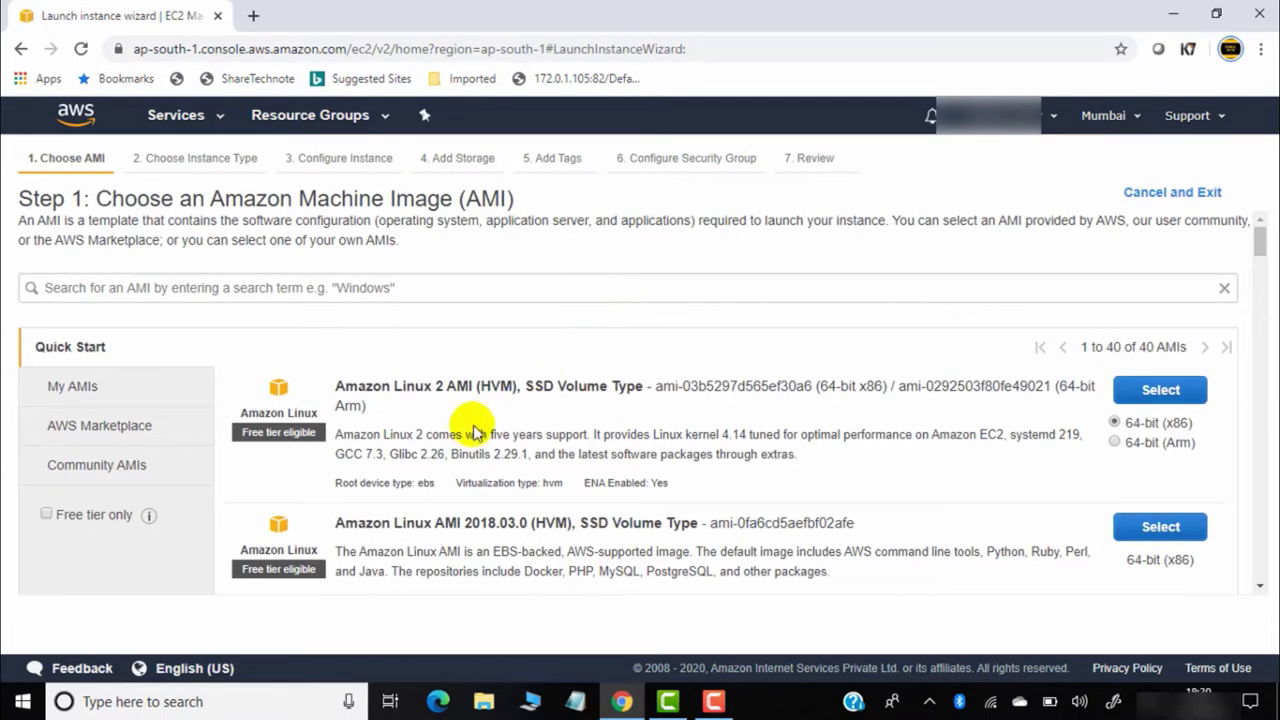
Choose the Microsoft Windows Server 2012 R2 Base AMI and continue with the t2.micro type to the instance details
{"action": "left_click_drag", "start_coordinate": [1258, 245], "coordinate": [1249, 443]}
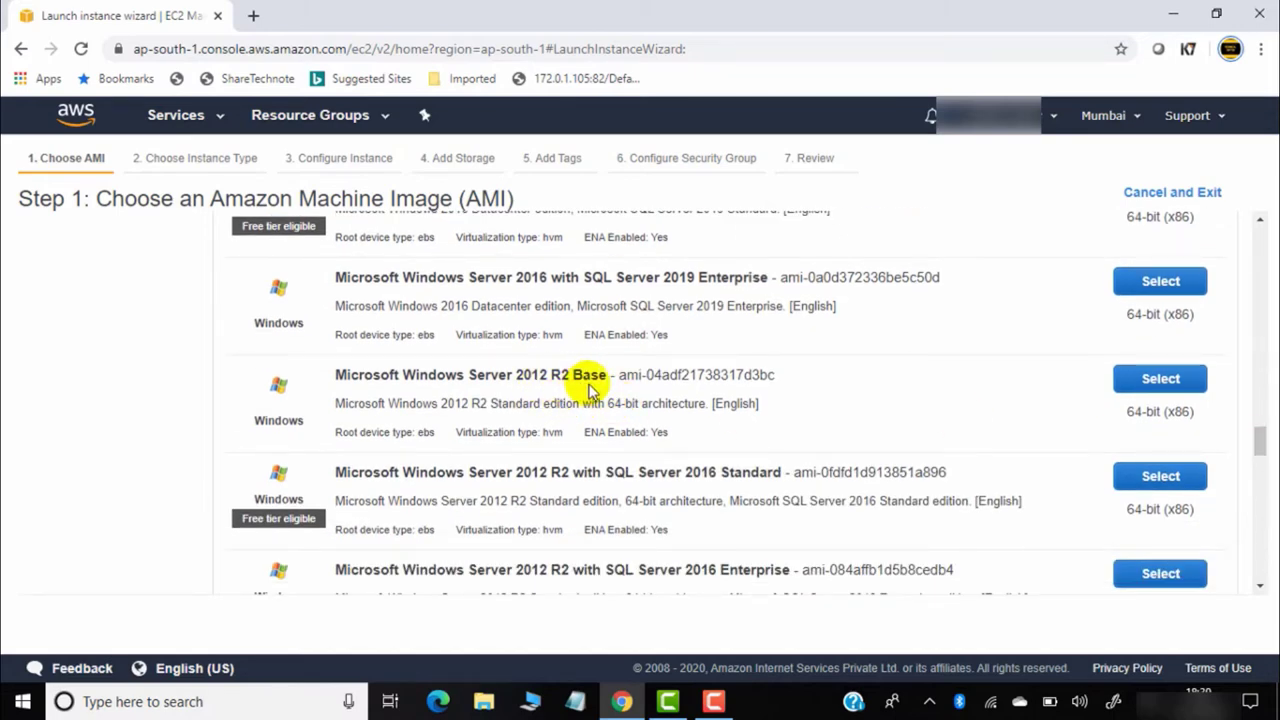
{"action": "left_click", "coordinate": [1180, 383]}
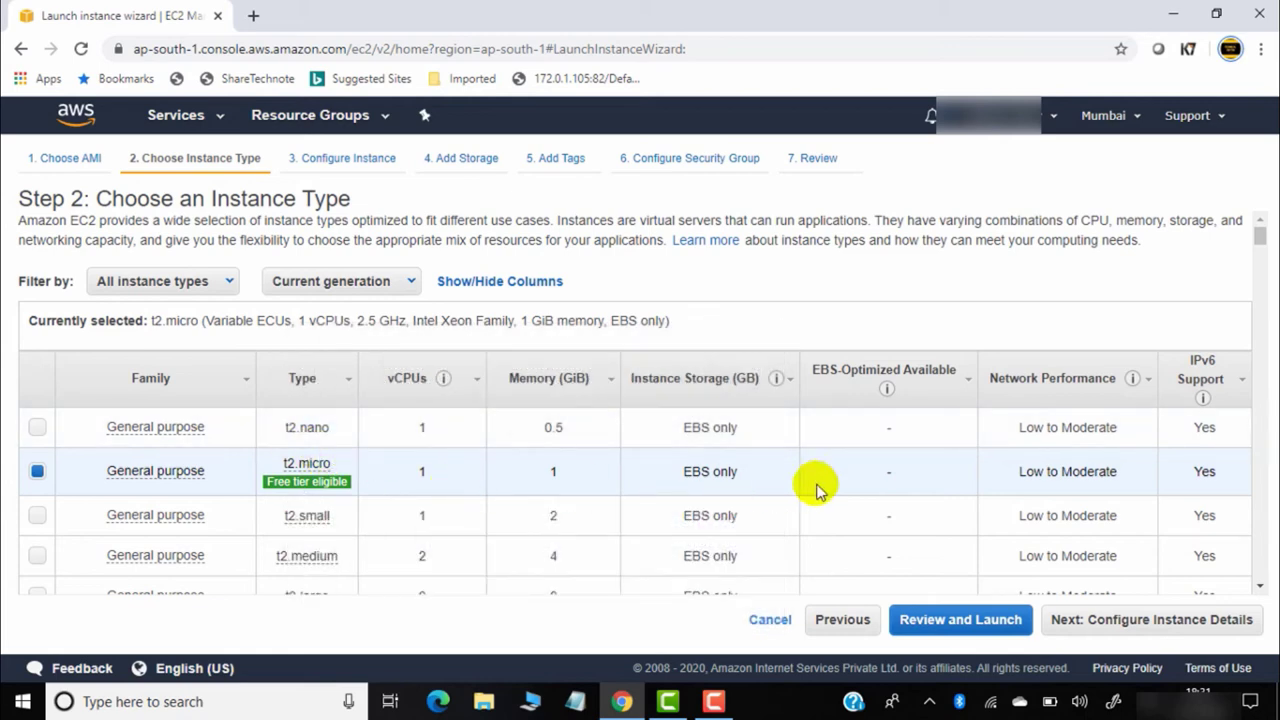
{"action": "left_click", "coordinate": [1175, 625]}
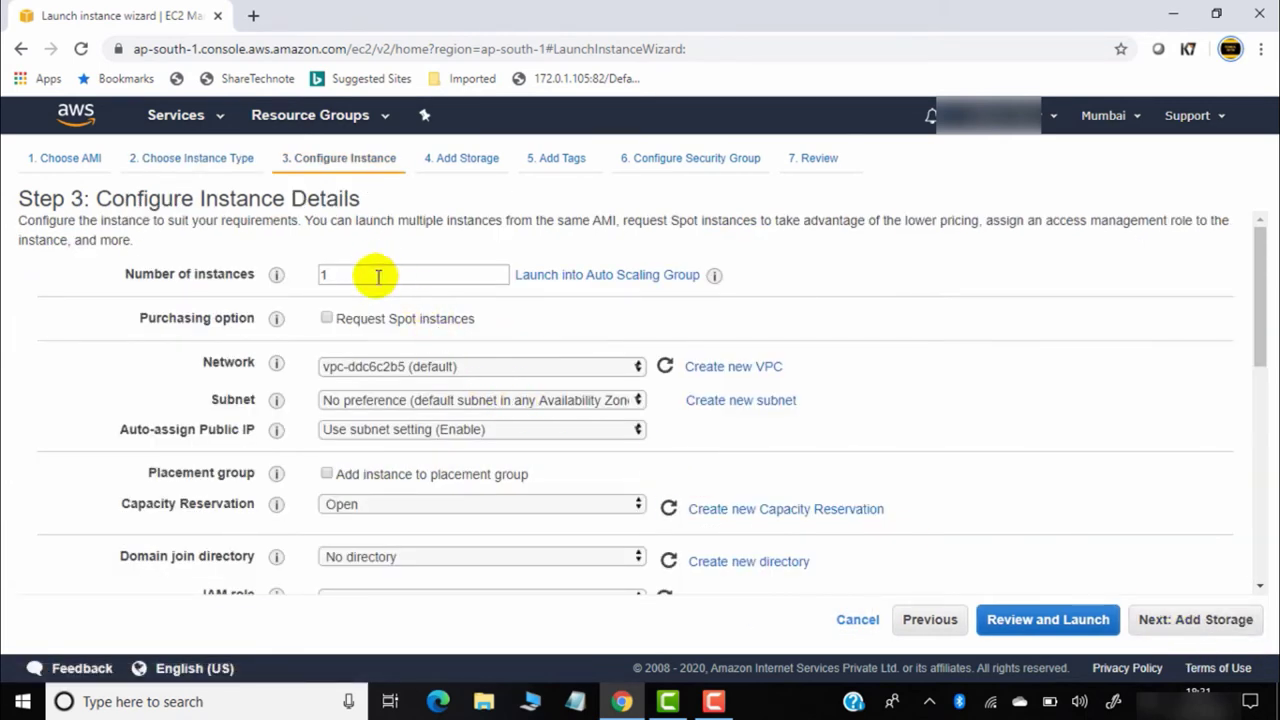
{"action": "double_click", "coordinate": [378, 276]}
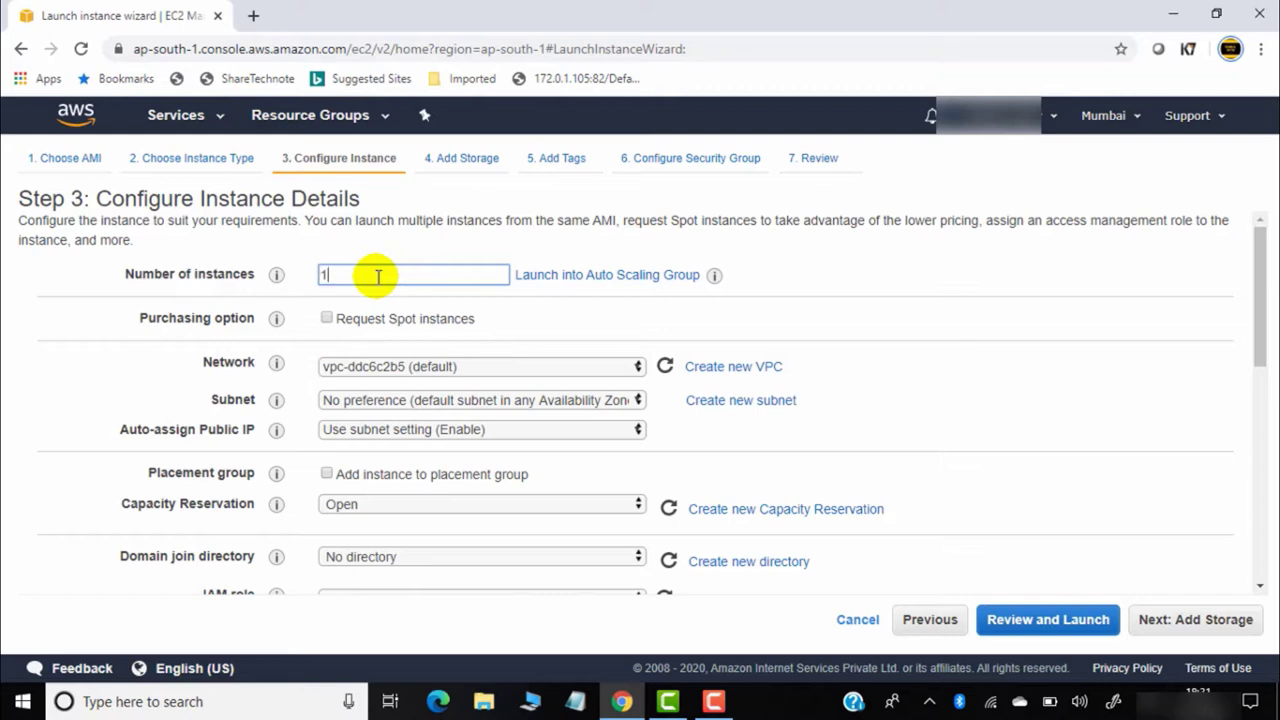
{"action": "left_click", "coordinate": [326, 320]}
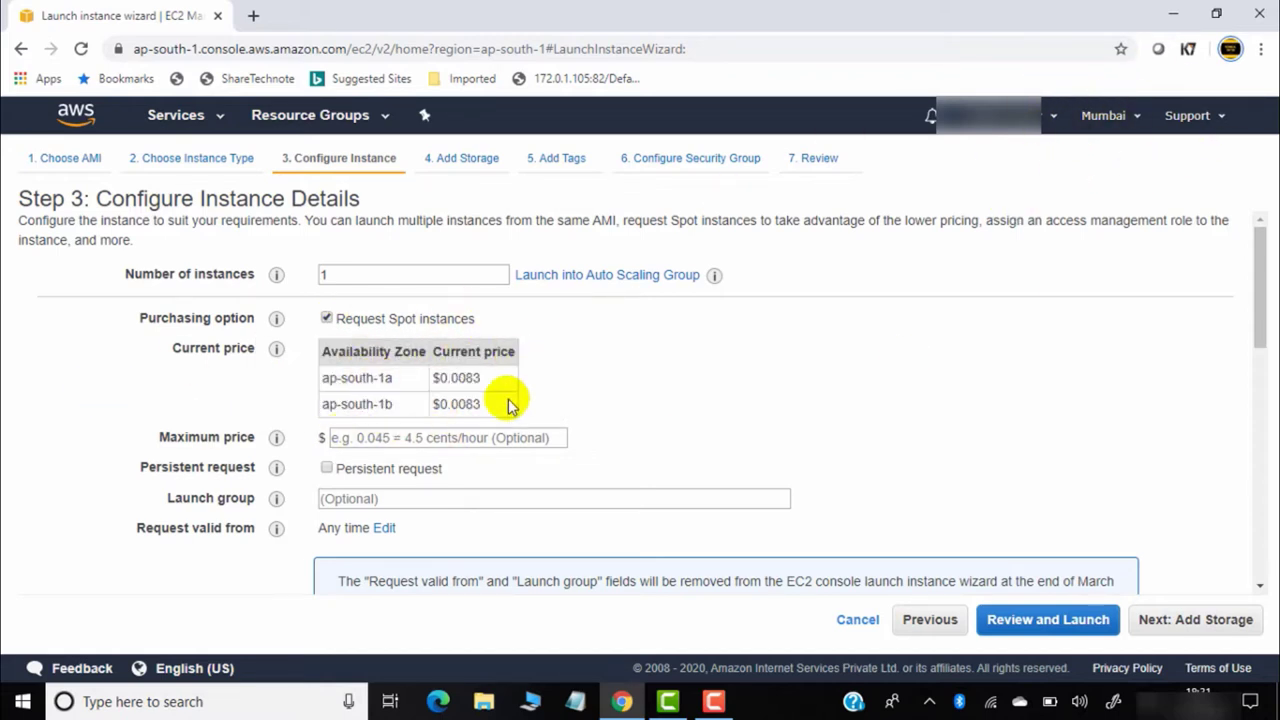
{"action": "left_click", "coordinate": [327, 319]}
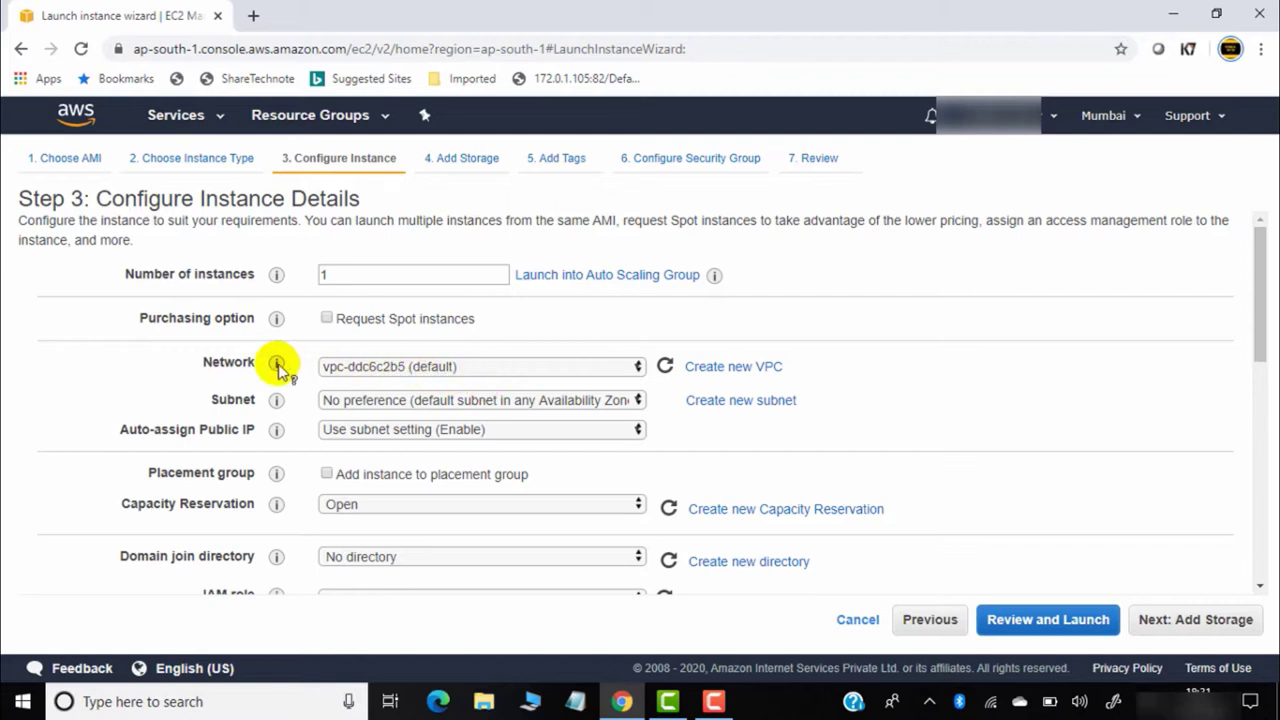
Keep the default VPC as the network and set the subnet to the default in ap-south-1a
{"action": "left_click", "coordinate": [515, 369]}
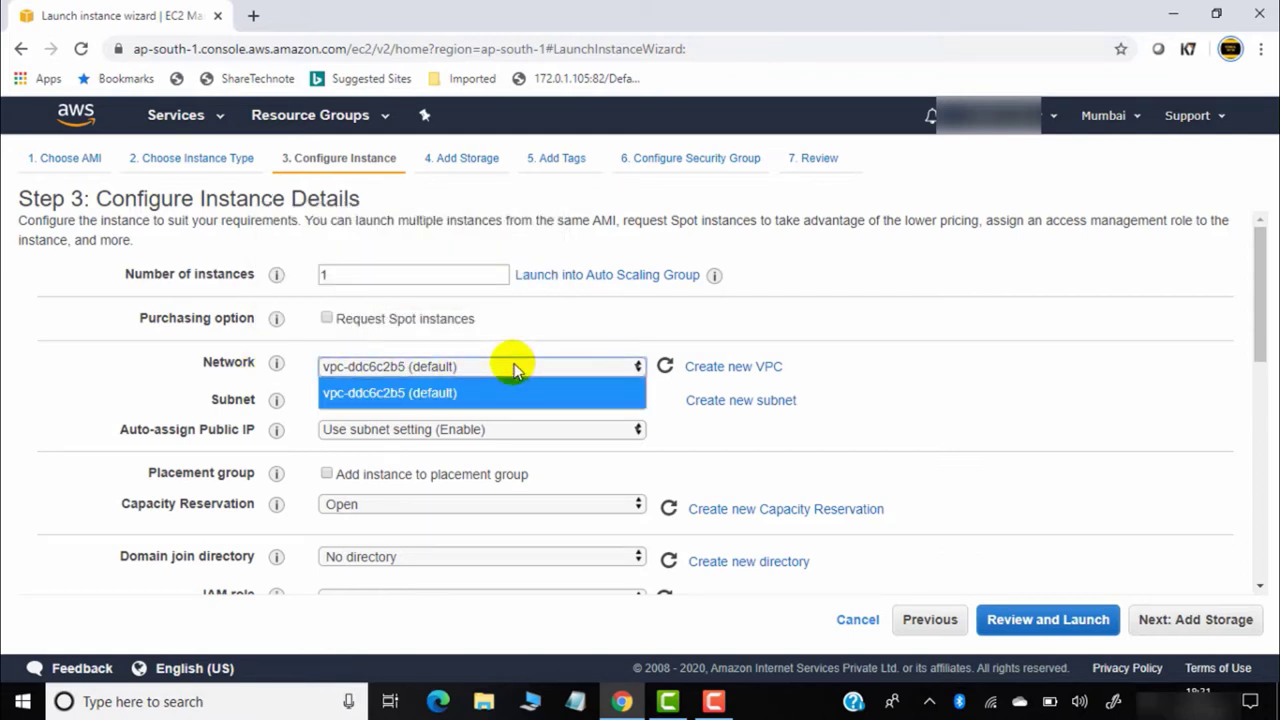
{"action": "left_click", "coordinate": [496, 376]}
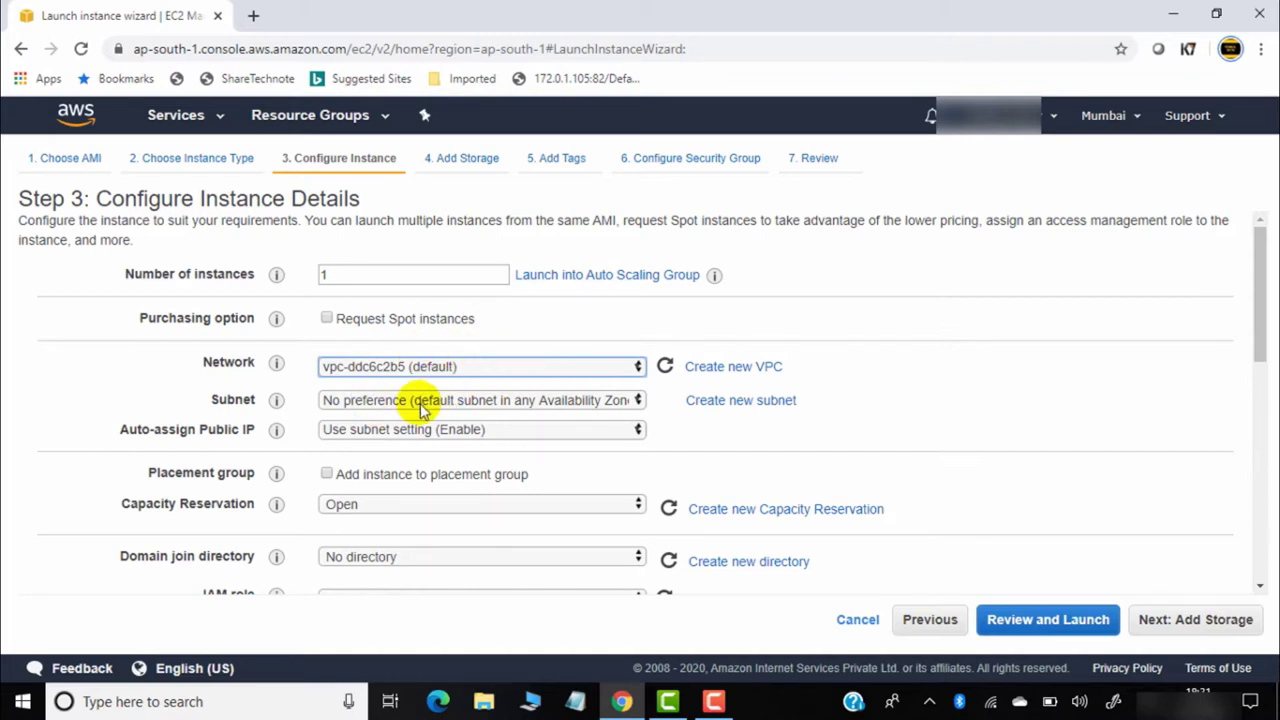
{"action": "left_click", "coordinate": [498, 405]}
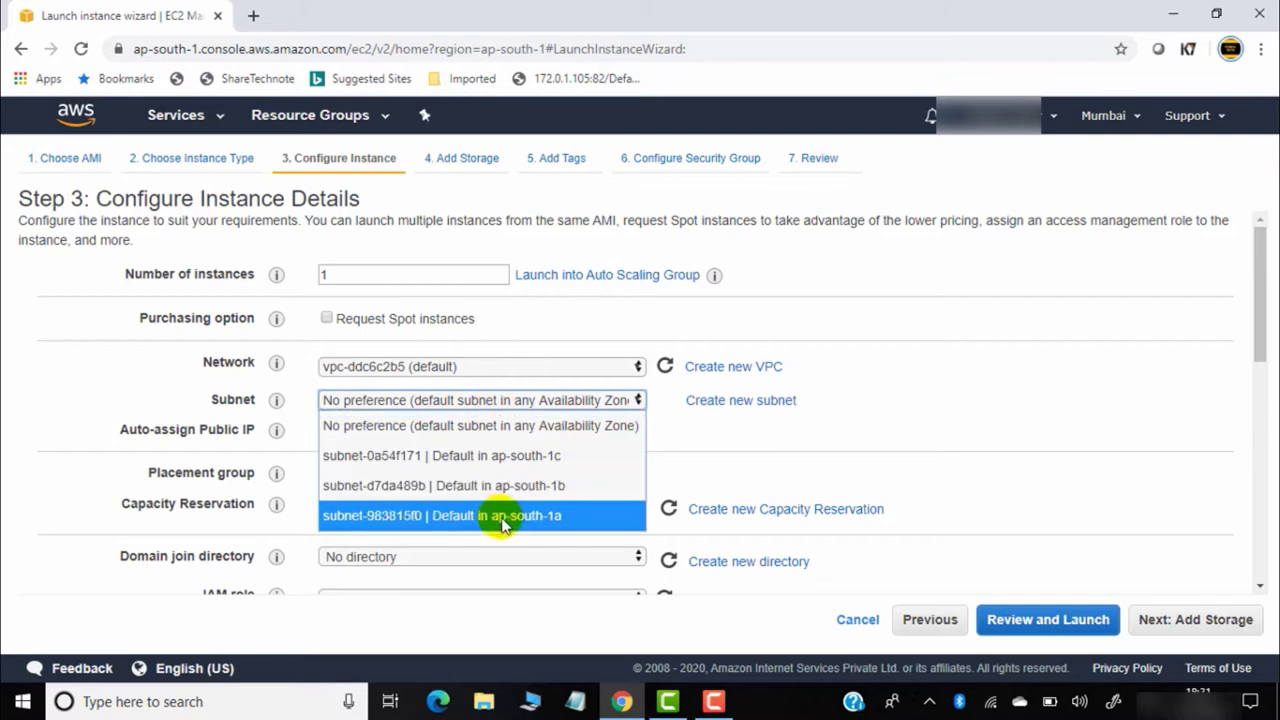
{"action": "left_click", "coordinate": [556, 520]}
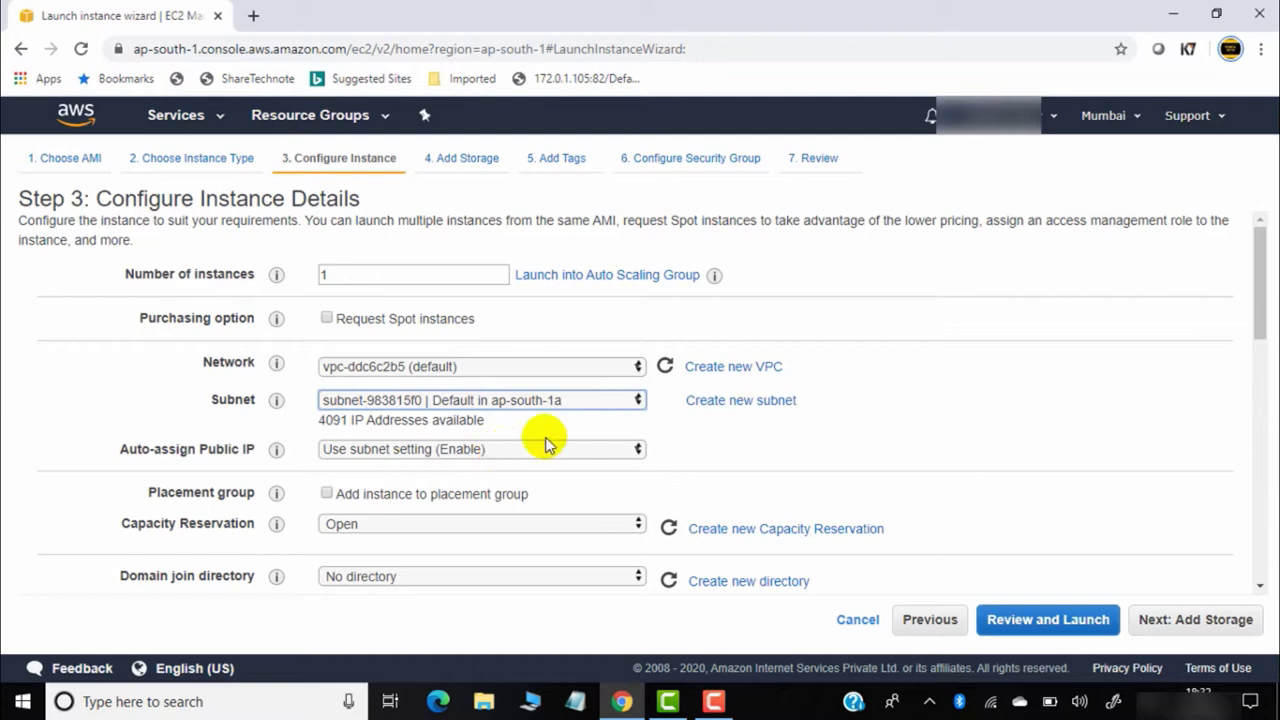
Examine the remaining instance detail settings, including the shutdown behavior options and termination protection
{"action": "scroll", "coordinate": [463, 477], "scroll_direction": "down", "scroll_amount": 1}
{"action": "scroll", "coordinate": [466, 466], "scroll_direction": "down", "scroll_amount": 4}
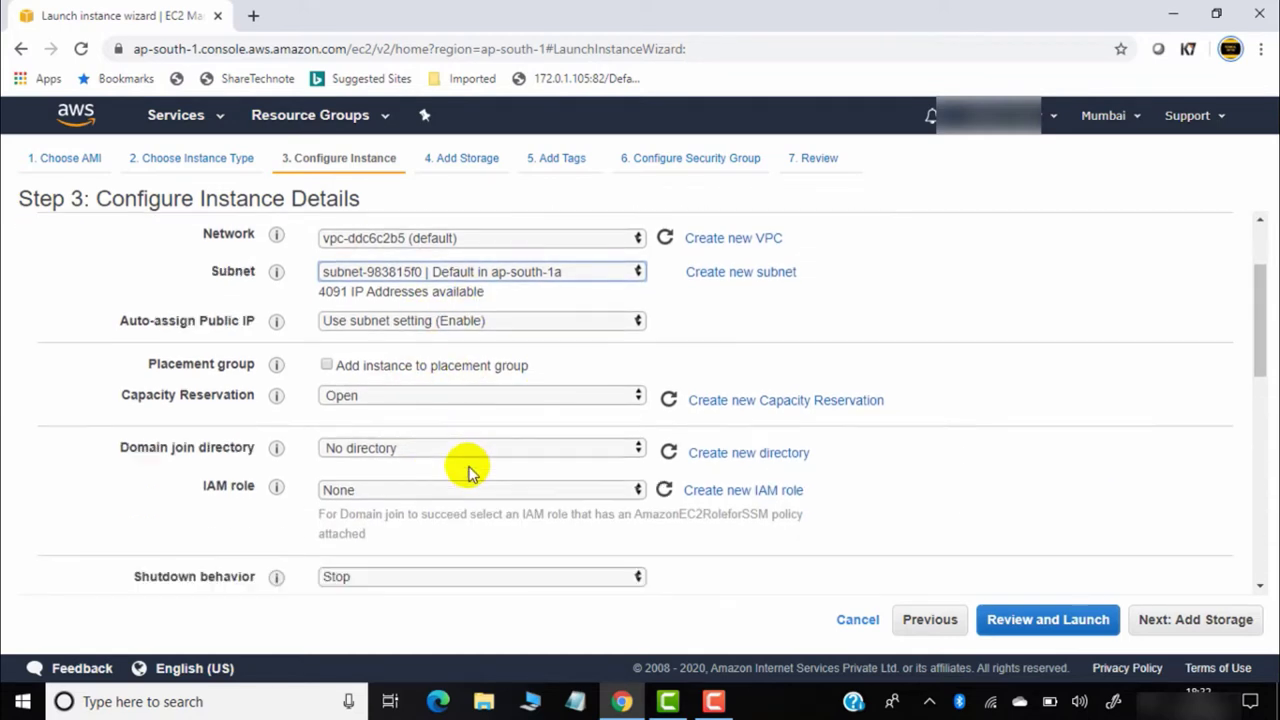
{"action": "scroll", "coordinate": [486, 300], "scroll_direction": "down", "scroll_amount": 1}
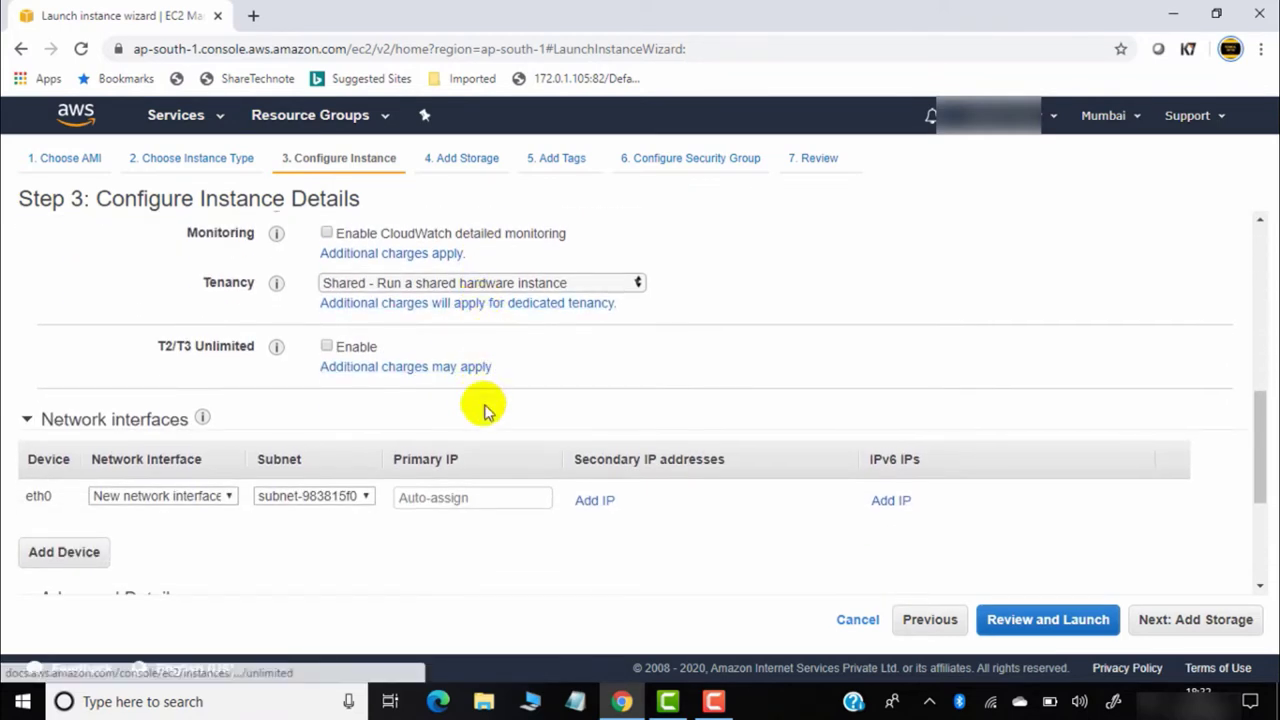
{"action": "scroll", "coordinate": [543, 466], "scroll_direction": "up", "scroll_amount": 2}
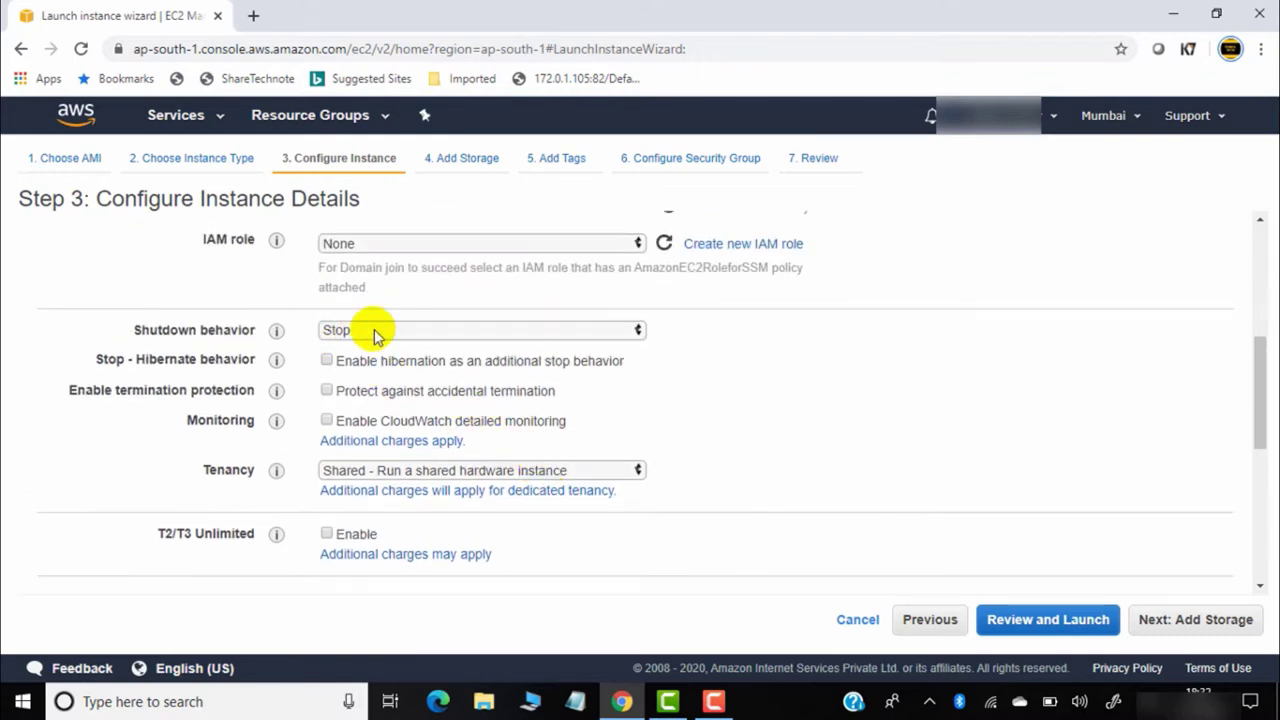
{"action": "left_click", "coordinate": [480, 330]}
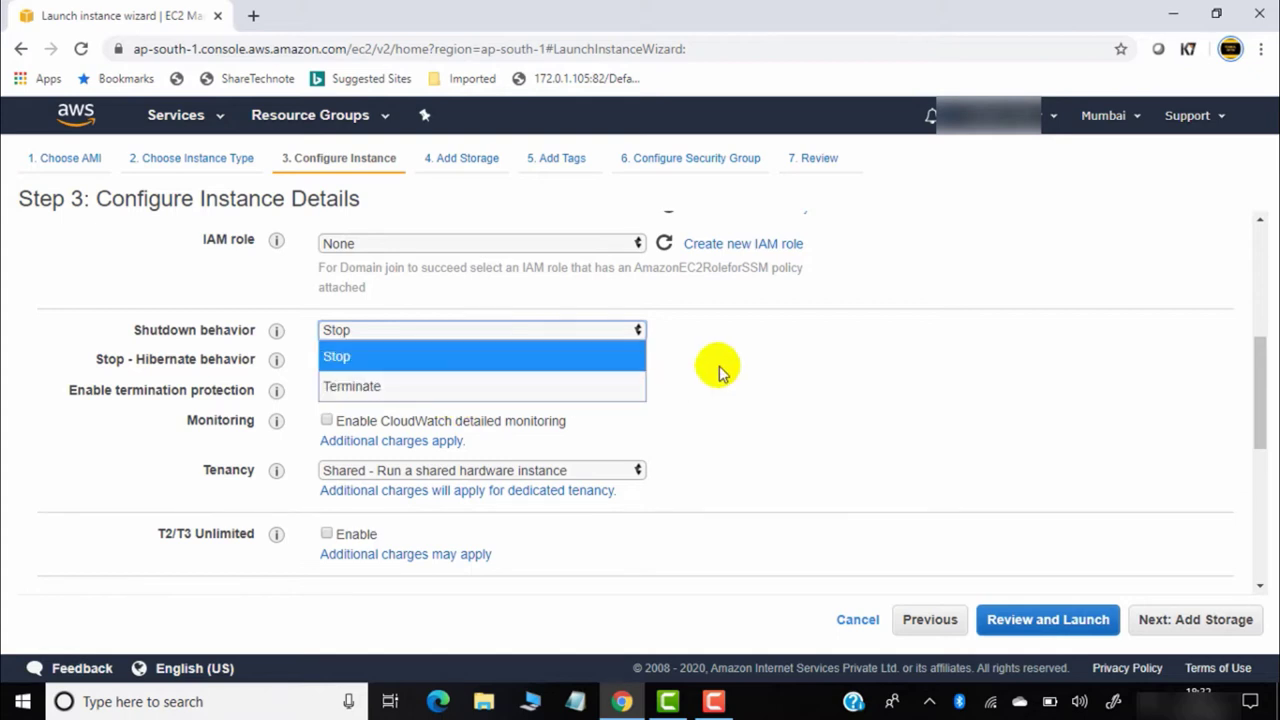
{"action": "left_click", "coordinate": [752, 380]}
{"action": "scroll", "coordinate": [700, 385], "scroll_direction": "up", "scroll_amount": 3}
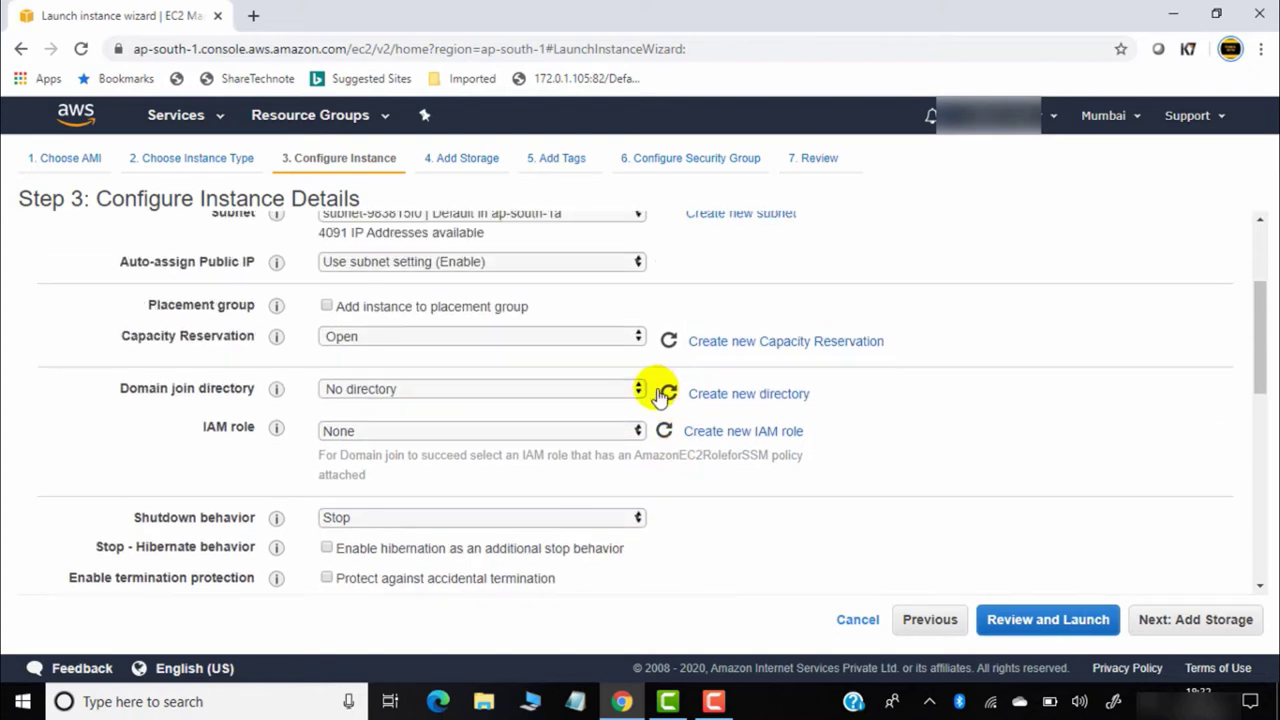
{"action": "scroll", "coordinate": [390, 410], "scroll_direction": "down", "scroll_amount": 3}
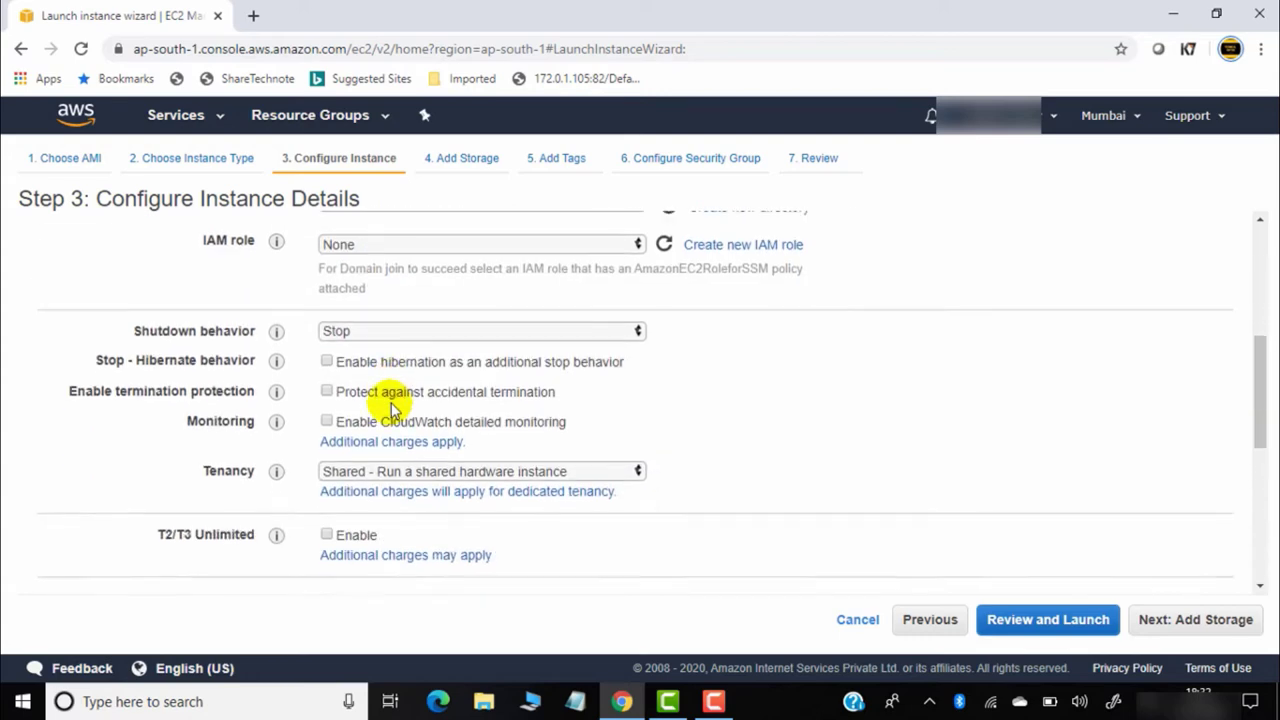
{"action": "scroll", "coordinate": [390, 410], "scroll_direction": "down", "scroll_amount": 1}
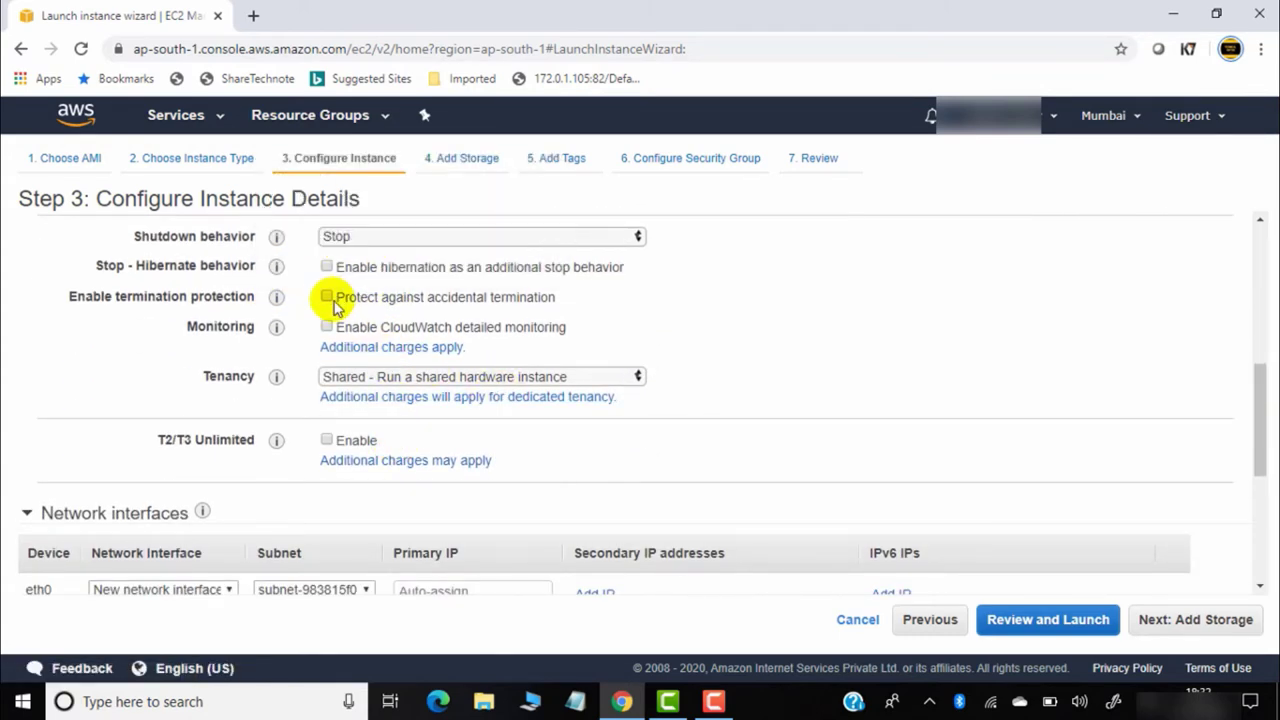
{"action": "mouse_move", "coordinate": [292, 307]}
Proceed to storage, keep the root volume type as General Purpose SSD (gp2), and continue to the tags
{"action": "left_click", "coordinate": [1185, 620]}
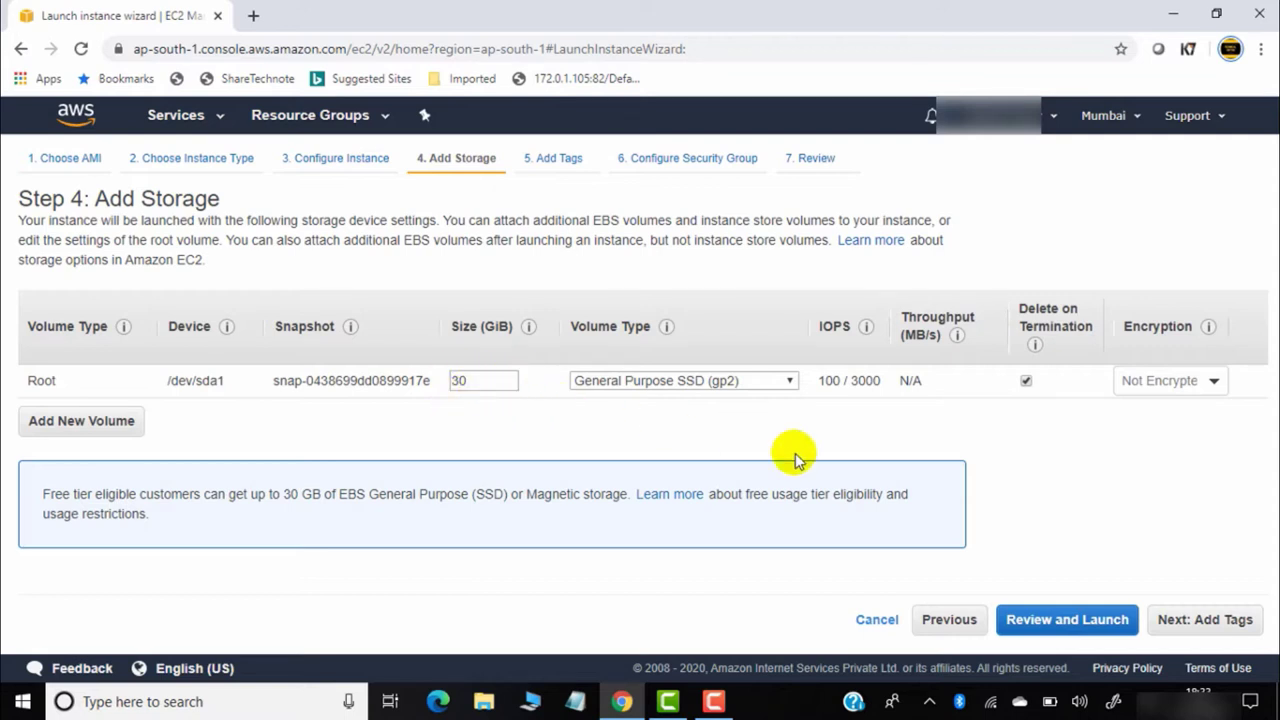
{"action": "left_click", "coordinate": [780, 386]}
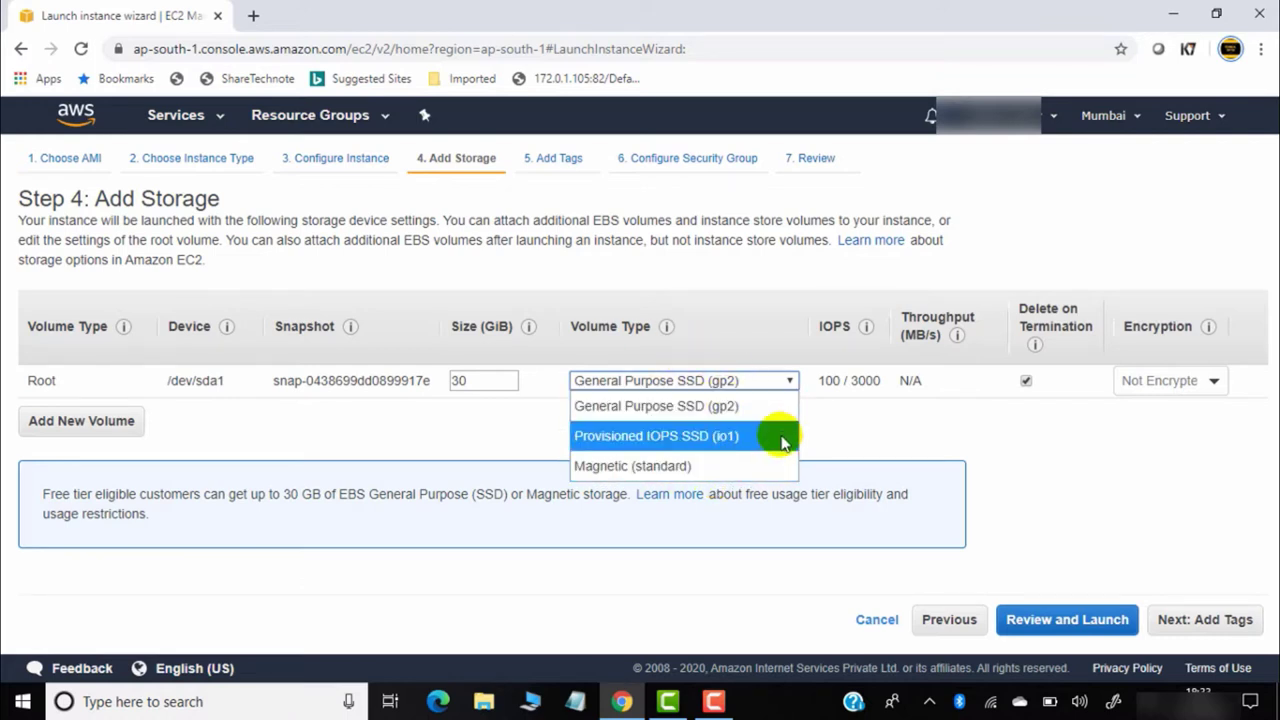
{"action": "left_click", "coordinate": [727, 408]}
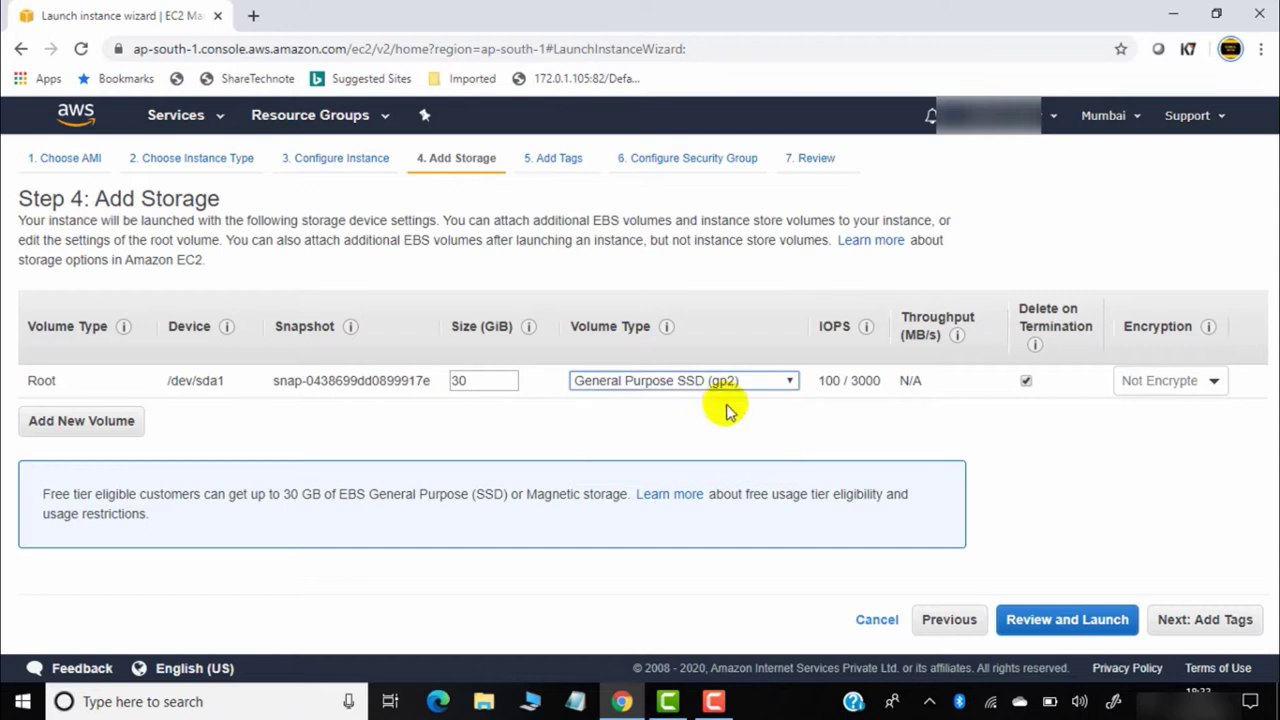
{"action": "left_click", "coordinate": [1229, 625]}
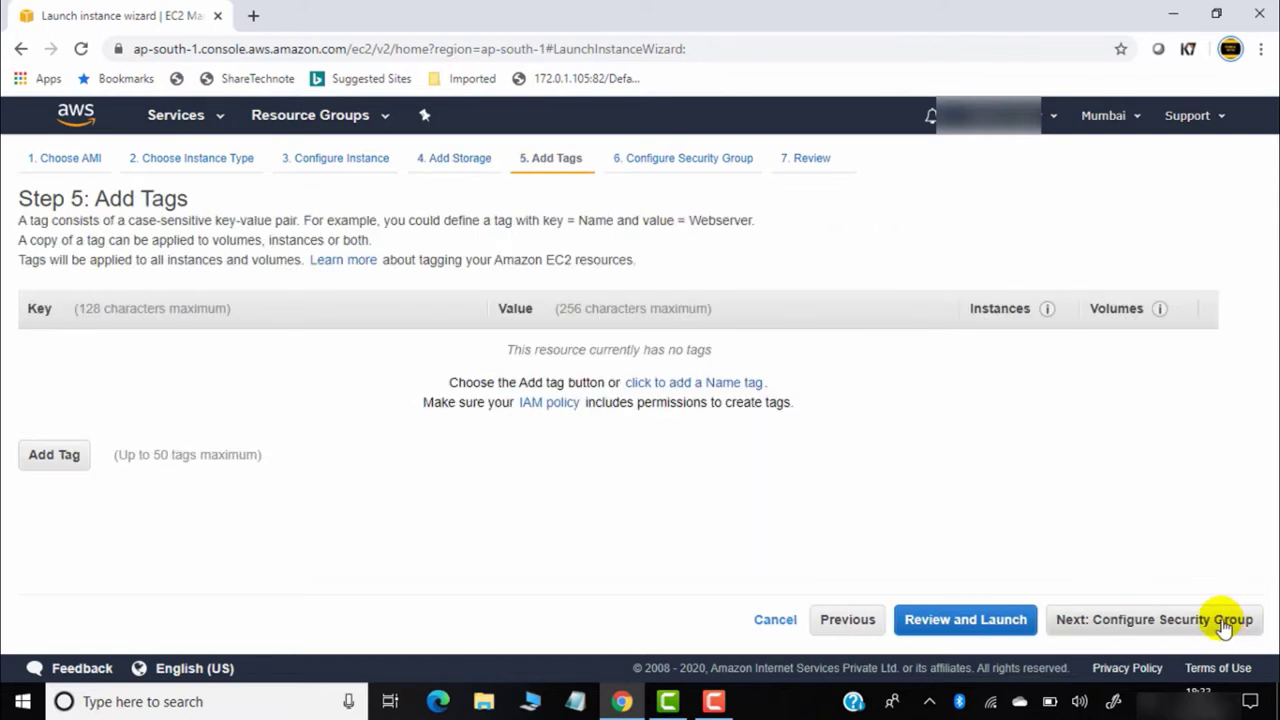
Add a tag with key Name and value WEBSERVER, and continue to the security group configuration
{"action": "left_click", "coordinate": [55, 455]}
{"action": "type", "text": "Name"}
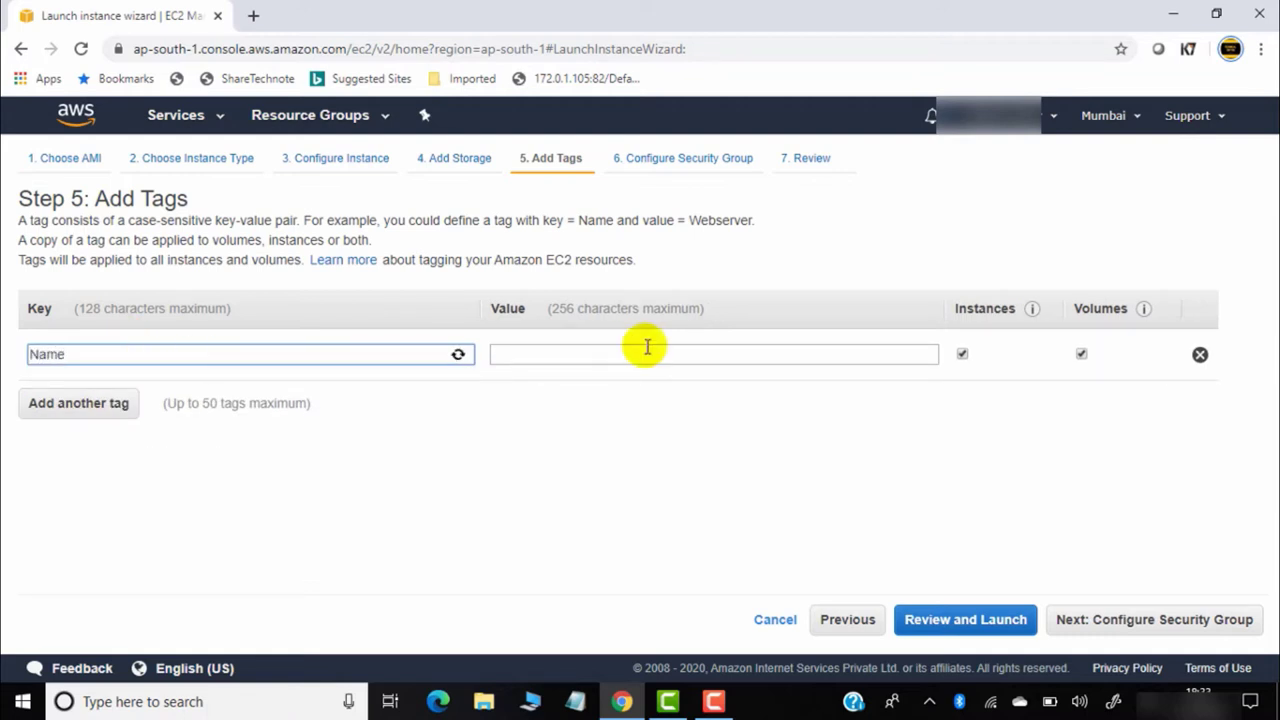
{"action": "left_click", "coordinate": [631, 359]}
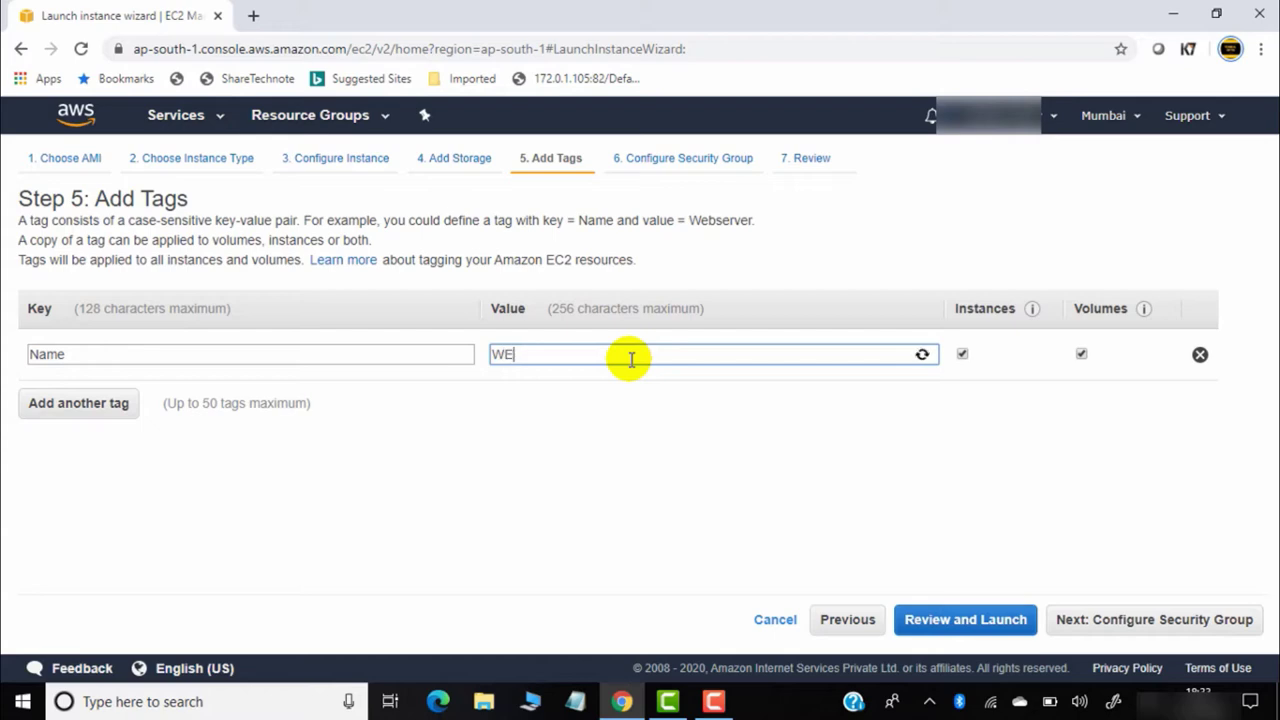
{"action": "type", "text": "WEBSERVER"}
{"action": "left_click", "coordinate": [1107, 620]}
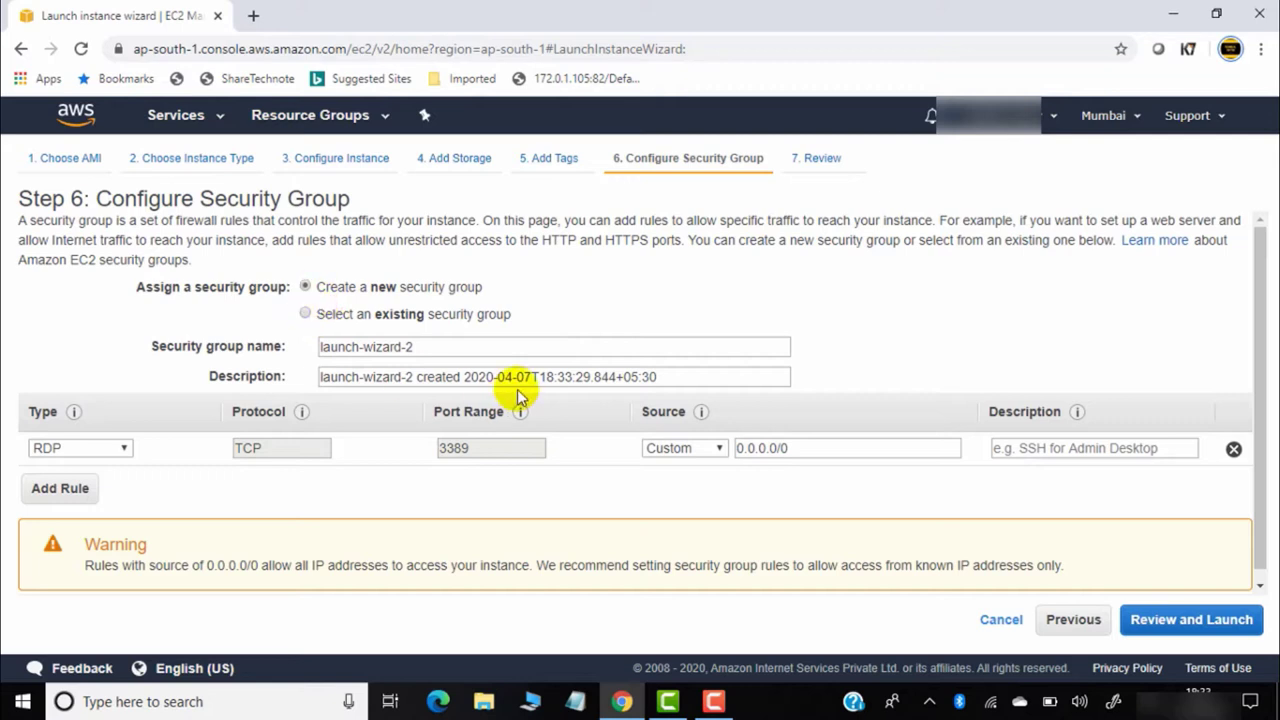
Name the new security group "wEB SECURITY" and add an HTTP rule to it
{"action": "left_click", "coordinate": [453, 344]}
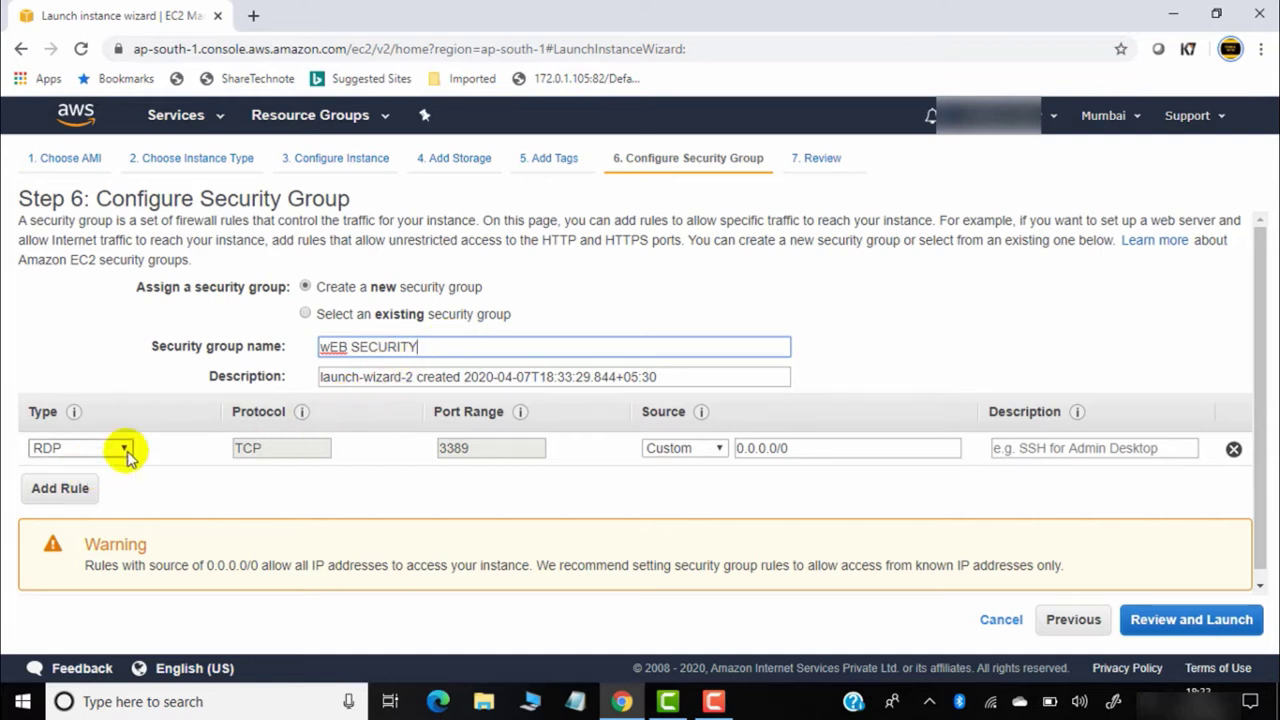
{"action": "left_click", "coordinate": [45, 492]}
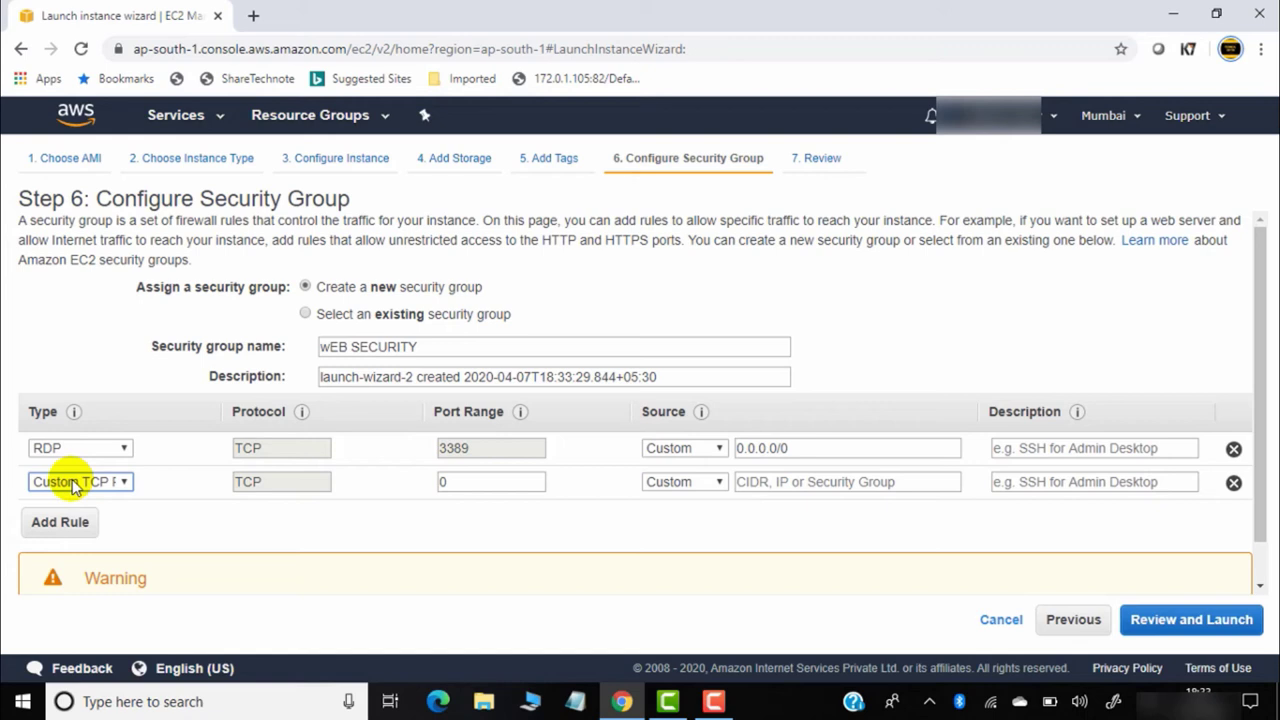
{"action": "left_click", "coordinate": [127, 482]}
{"action": "left_click", "coordinate": [135, 430]}
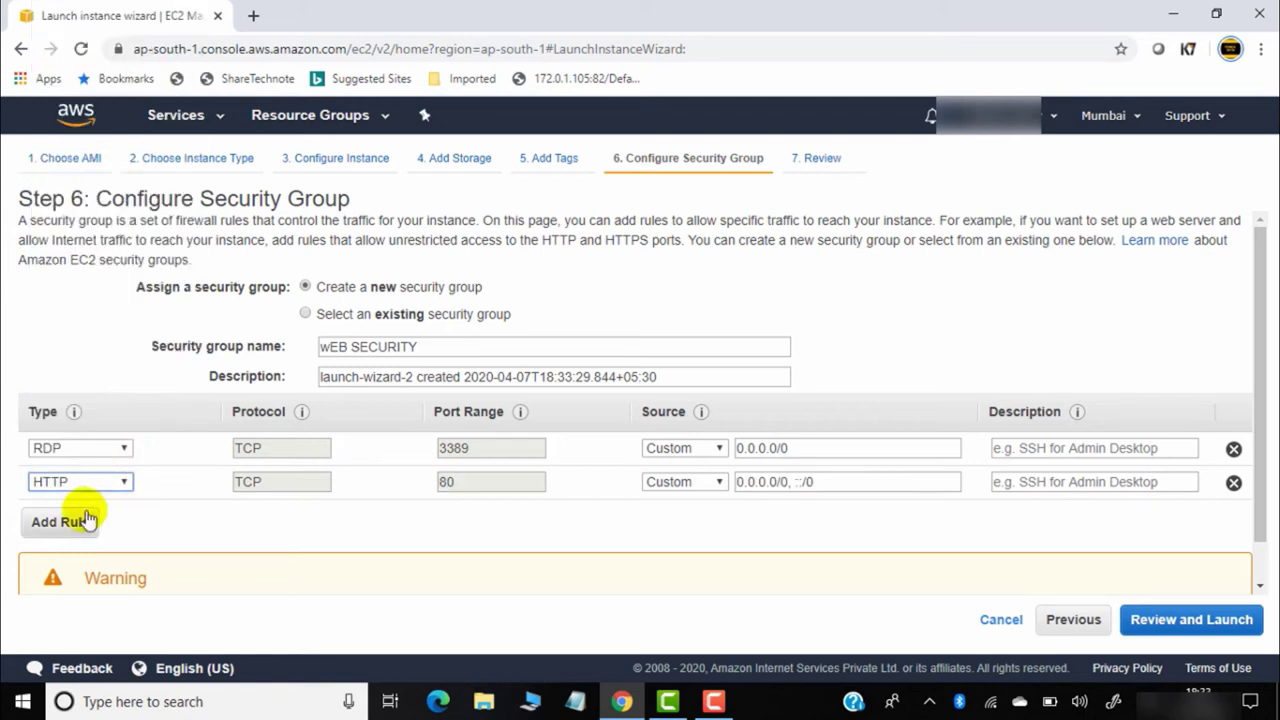
Set the source of the RDP and HTTP rules to Anywhere
{"action": "left_click", "coordinate": [700, 448]}
{"action": "left_click", "coordinate": [690, 503]}
{"action": "left_click", "coordinate": [700, 482]}
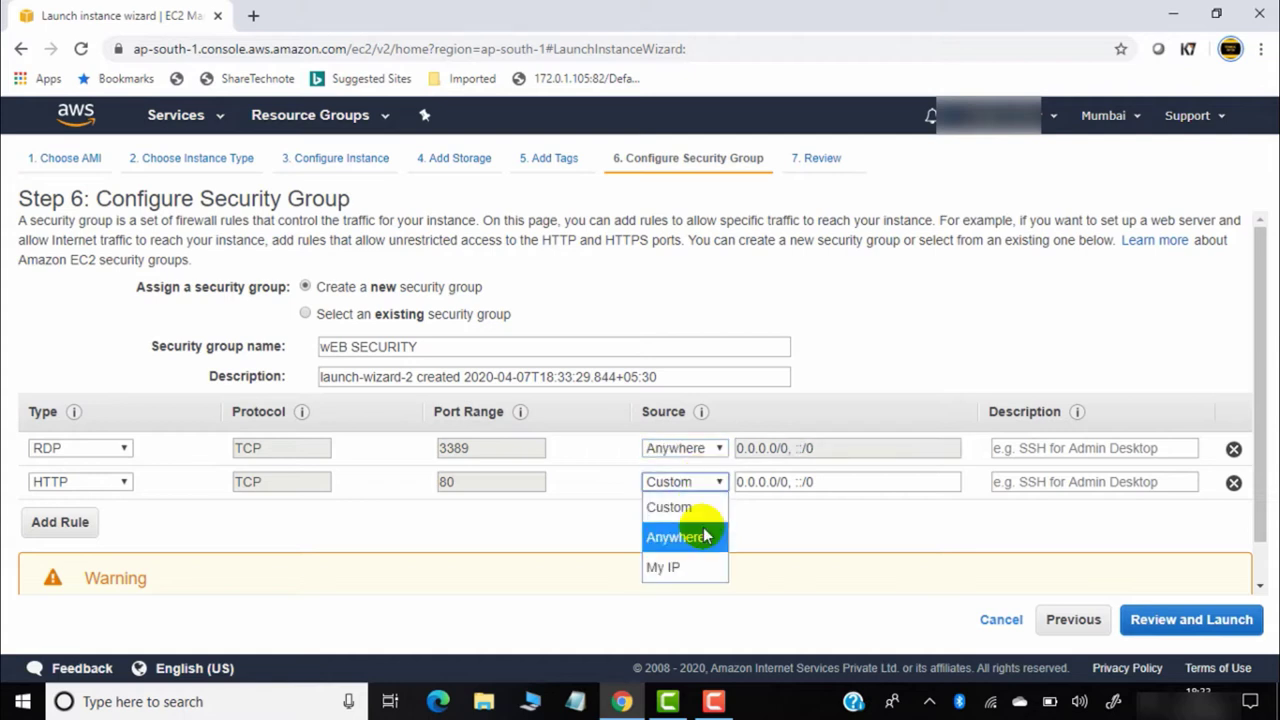
{"action": "left_click", "coordinate": [682, 537]}
Add an HTTPS rule to the security group with its source set to Anywhere
{"action": "left_click", "coordinate": [50, 521]}
{"action": "left_click", "coordinate": [125, 515]}
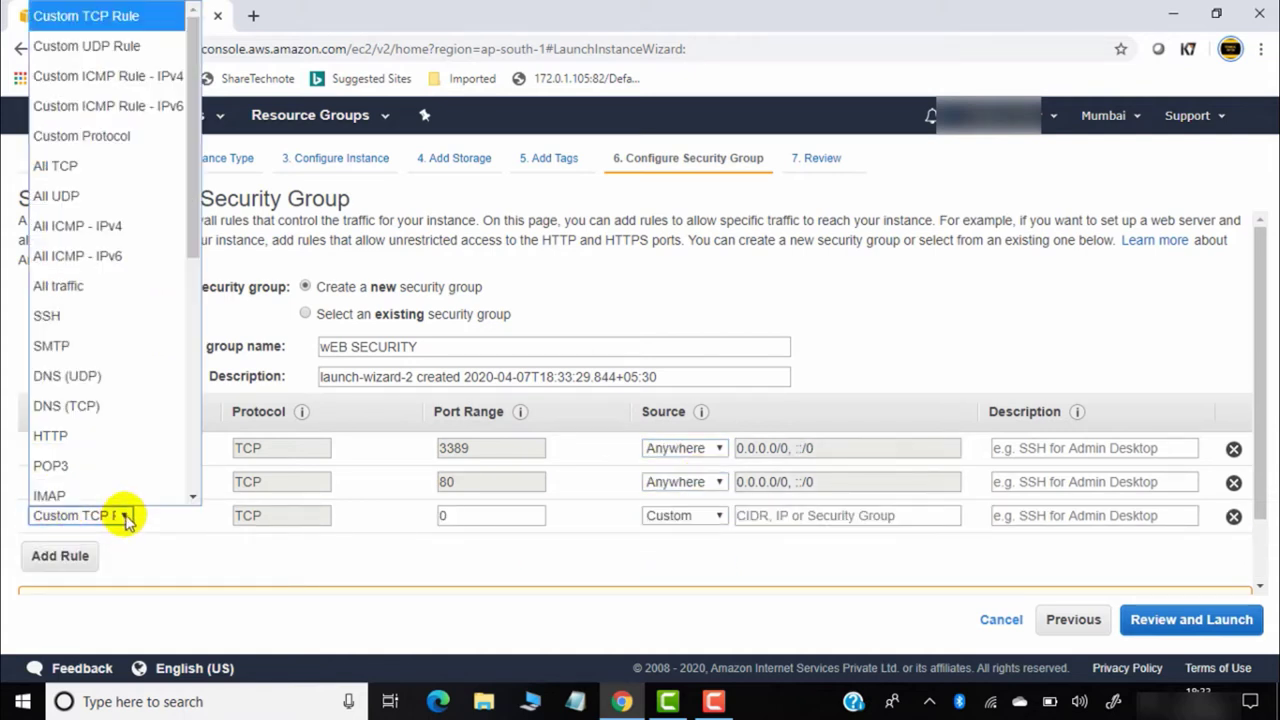
{"action": "scroll", "coordinate": [160, 400], "scroll_direction": "down", "scroll_amount": 1}
{"action": "left_click_drag", "start_coordinate": [194, 243], "coordinate": [180, 337]}
{"action": "left_click", "coordinate": [128, 277]}
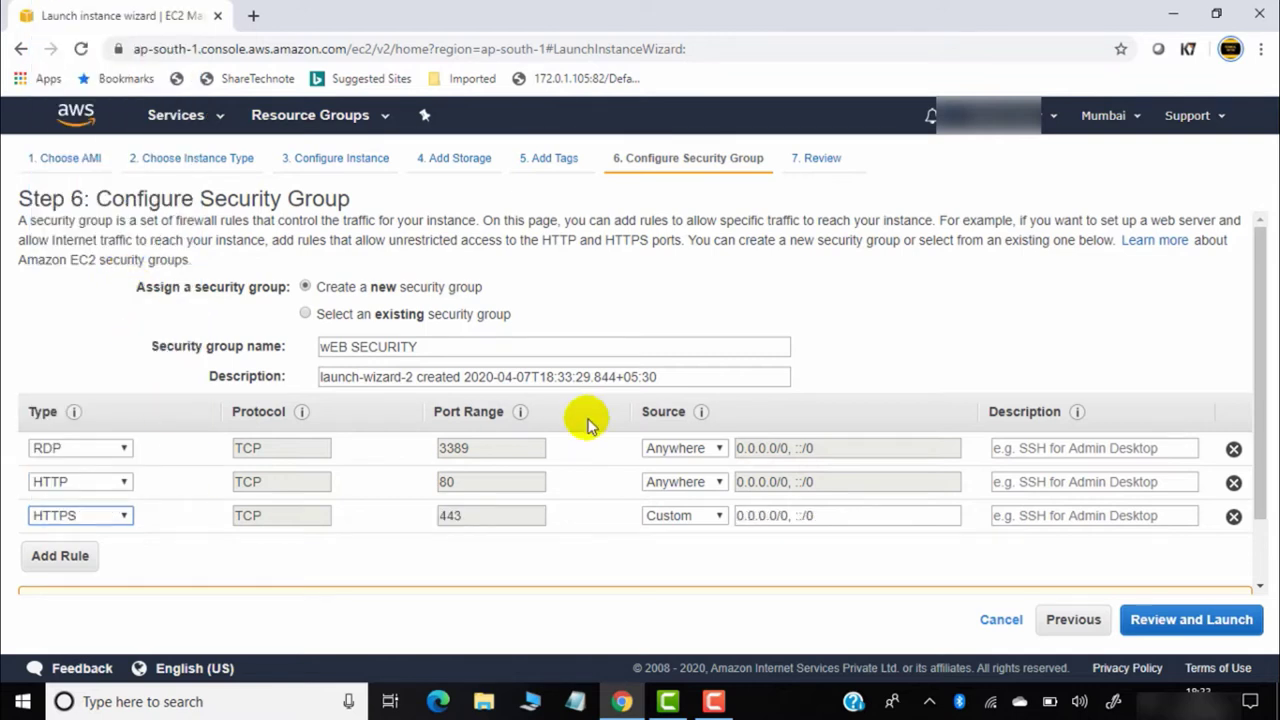
{"action": "left_click", "coordinate": [674, 517]}
{"action": "left_click", "coordinate": [684, 569]}
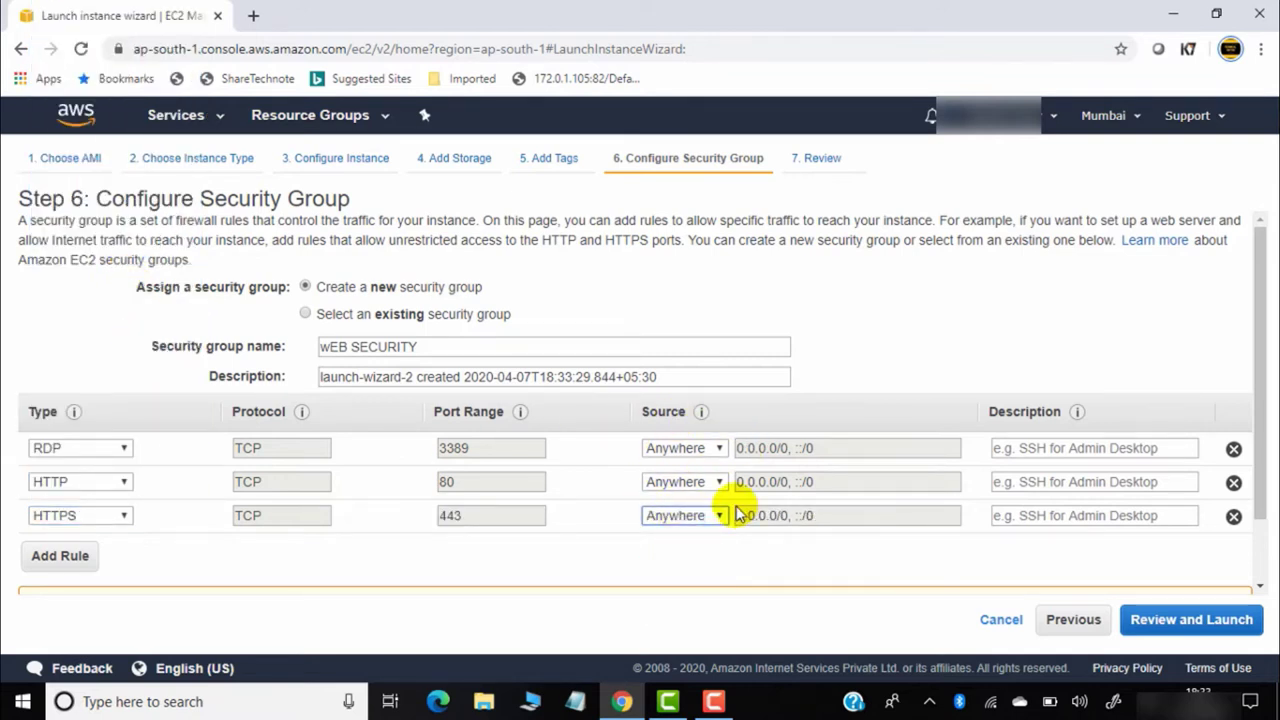
Review the configured instance's launch details and proceed to choosing its key pair
{"action": "left_click", "coordinate": [1207, 630]}
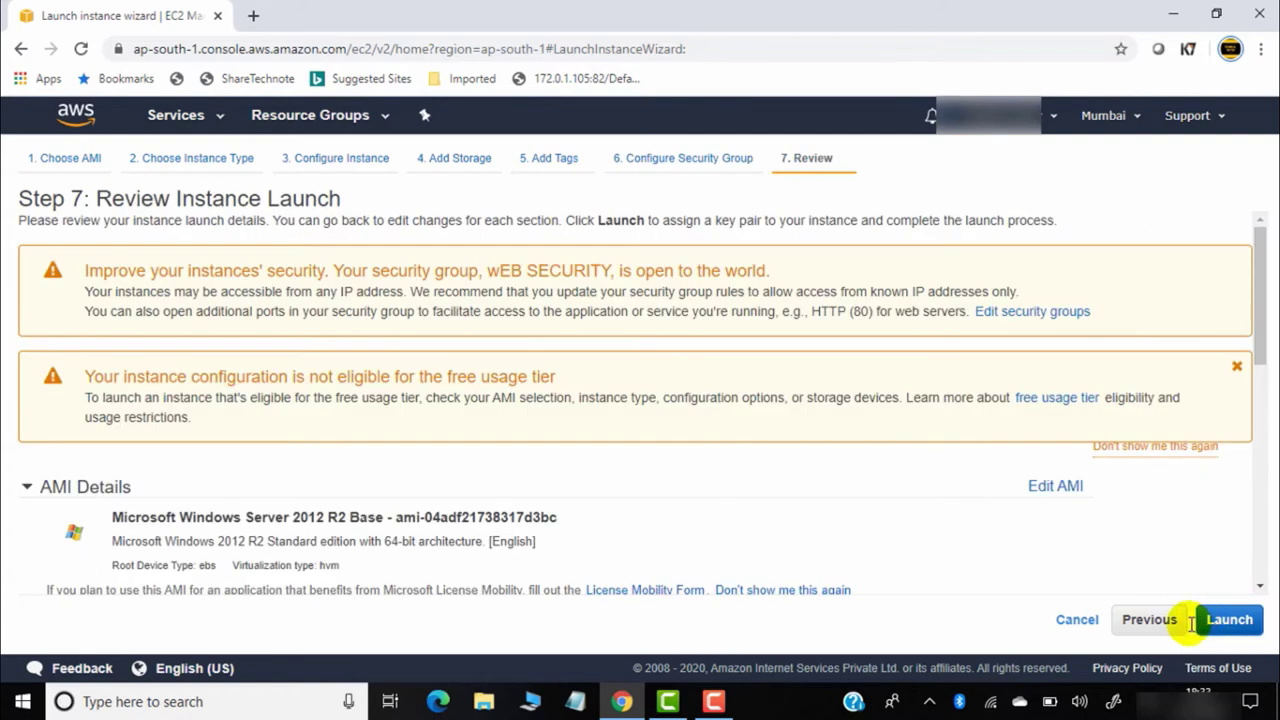
{"action": "scroll", "coordinate": [829, 466], "scroll_direction": "down", "scroll_amount": 4}
{"action": "left_click", "coordinate": [1229, 620]}
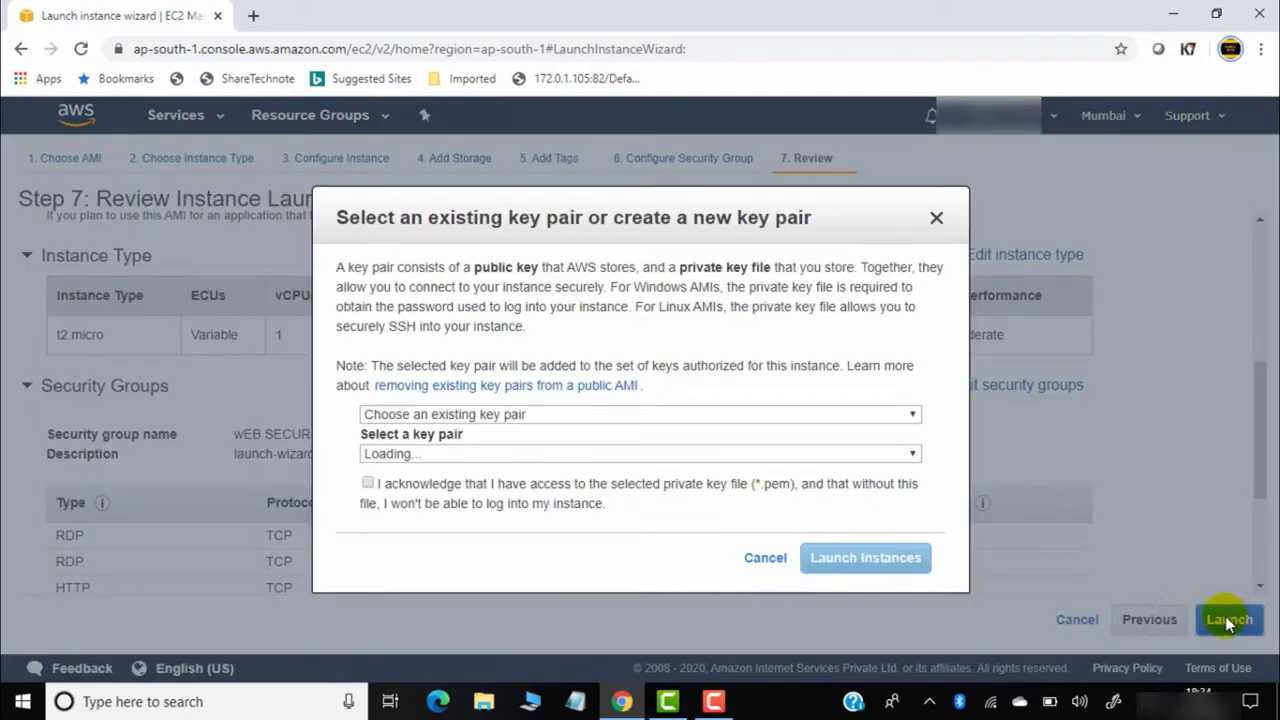
Create a new key pair named Webserverkey and download its private key file
{"action": "left_click", "coordinate": [557, 416]}
{"action": "left_click", "coordinate": [551, 478]}
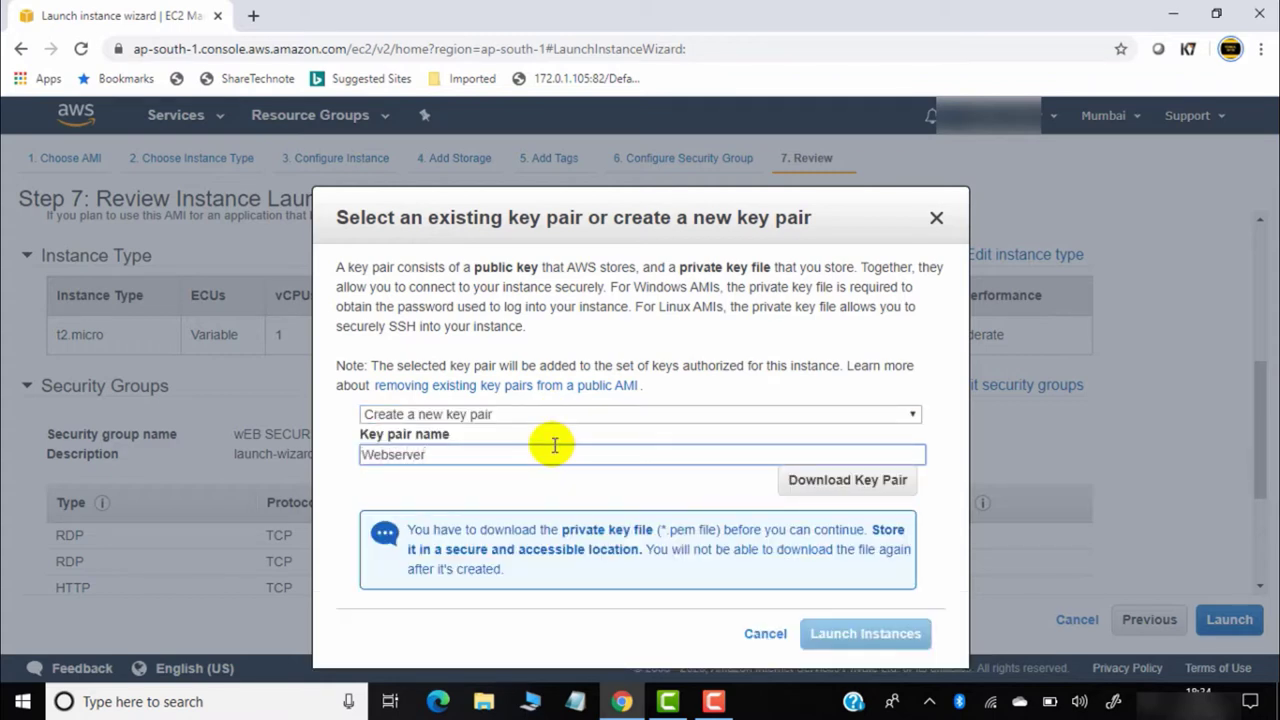
{"action": "left_click", "coordinate": [864, 482]}
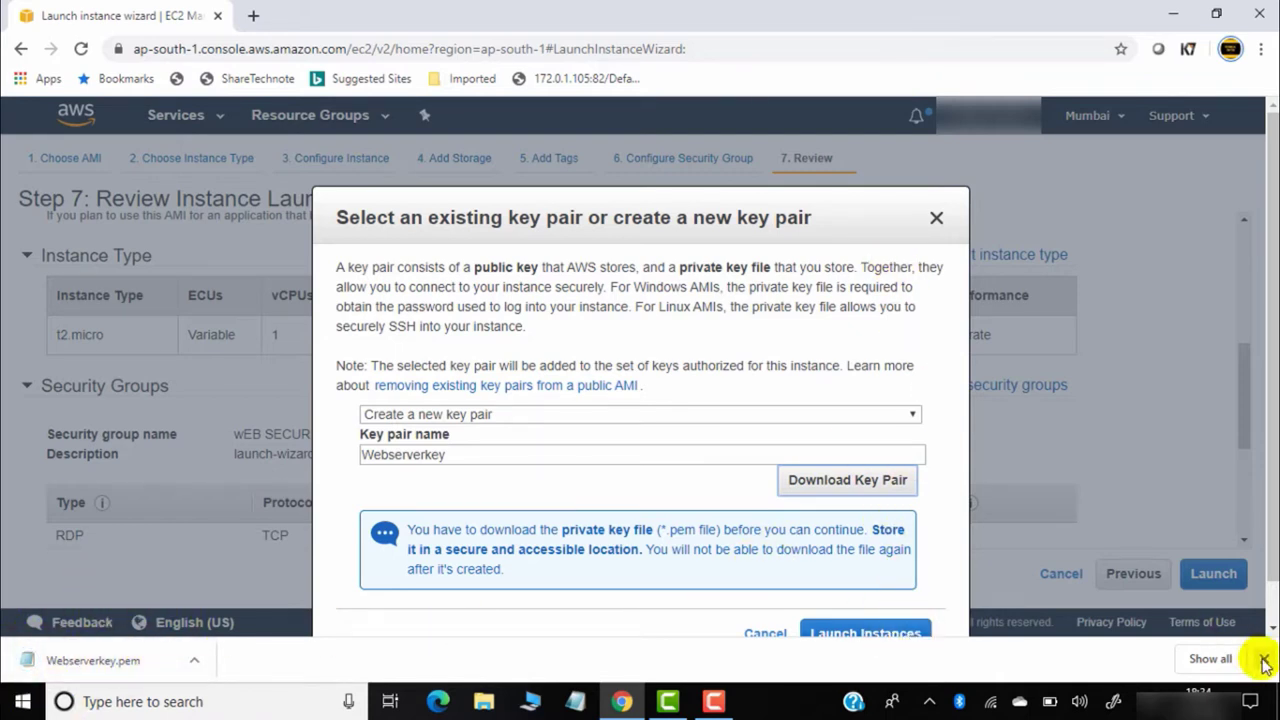
{"action": "left_click", "coordinate": [1264, 662]}
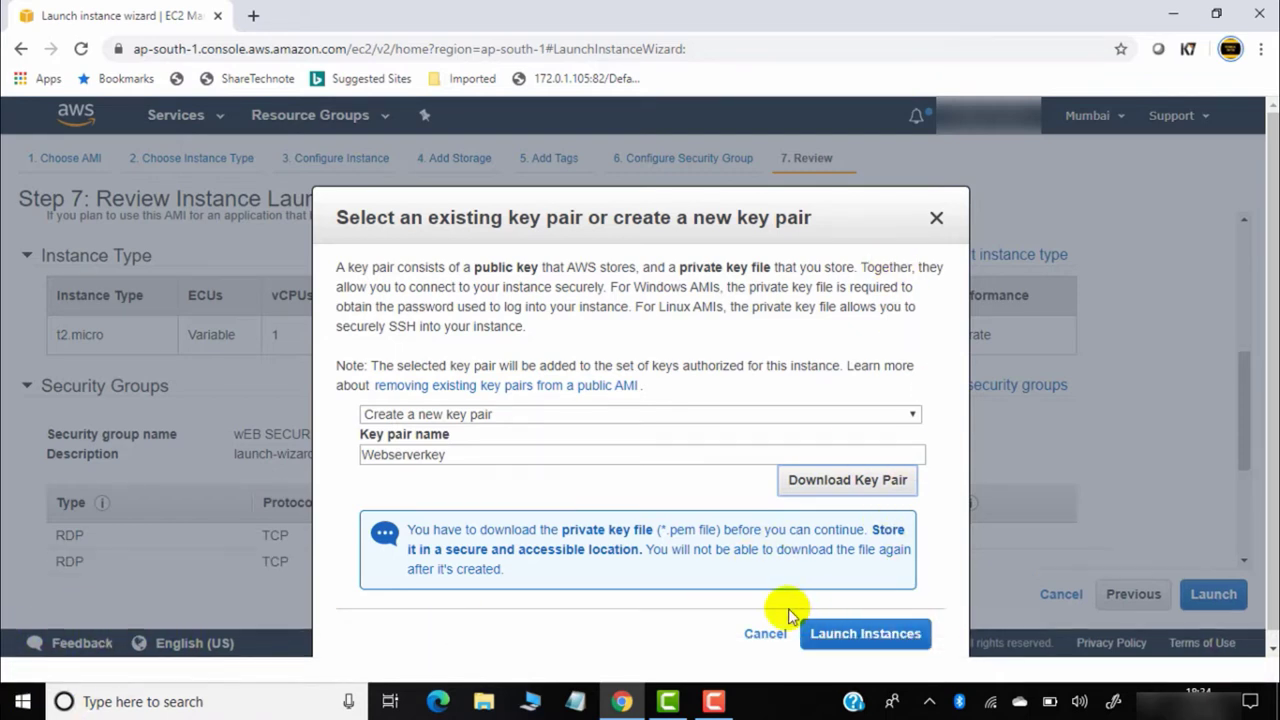
Launch the instance with the new key pair and open the list of instances
{"action": "left_click", "coordinate": [887, 640]}
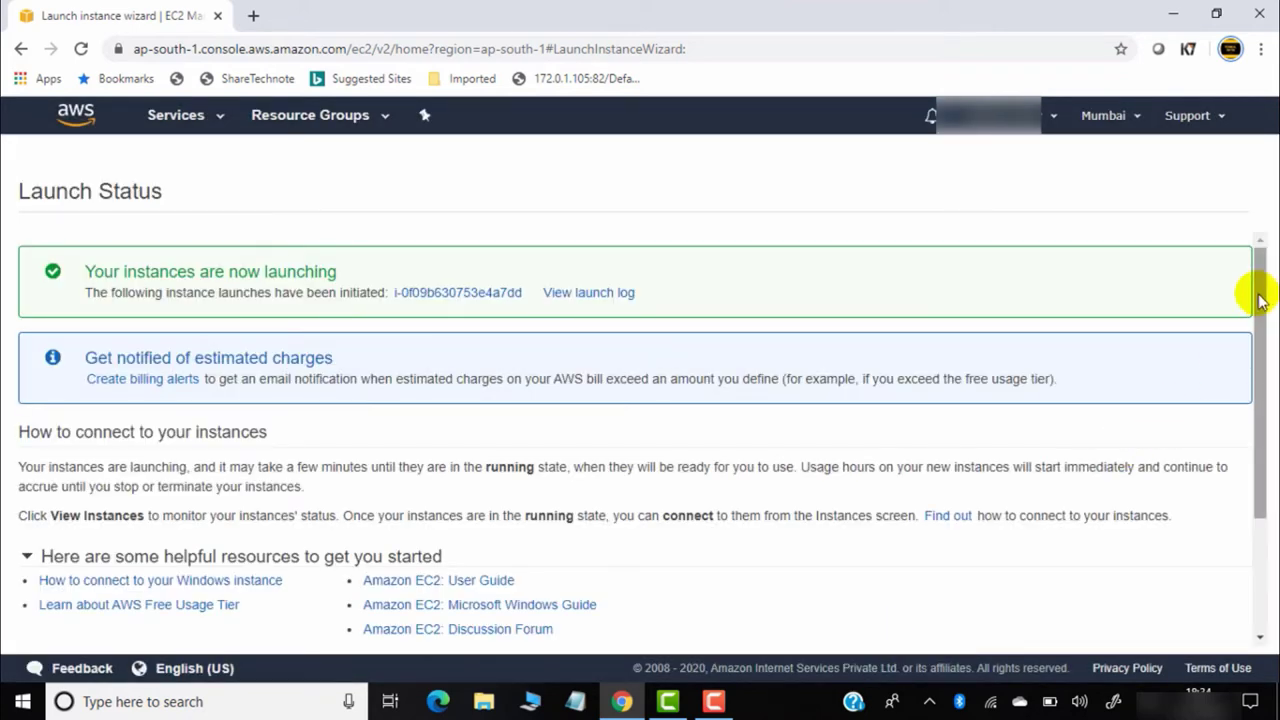
{"action": "left_click_drag", "start_coordinate": [1251, 291], "coordinate": [1251, 491]}
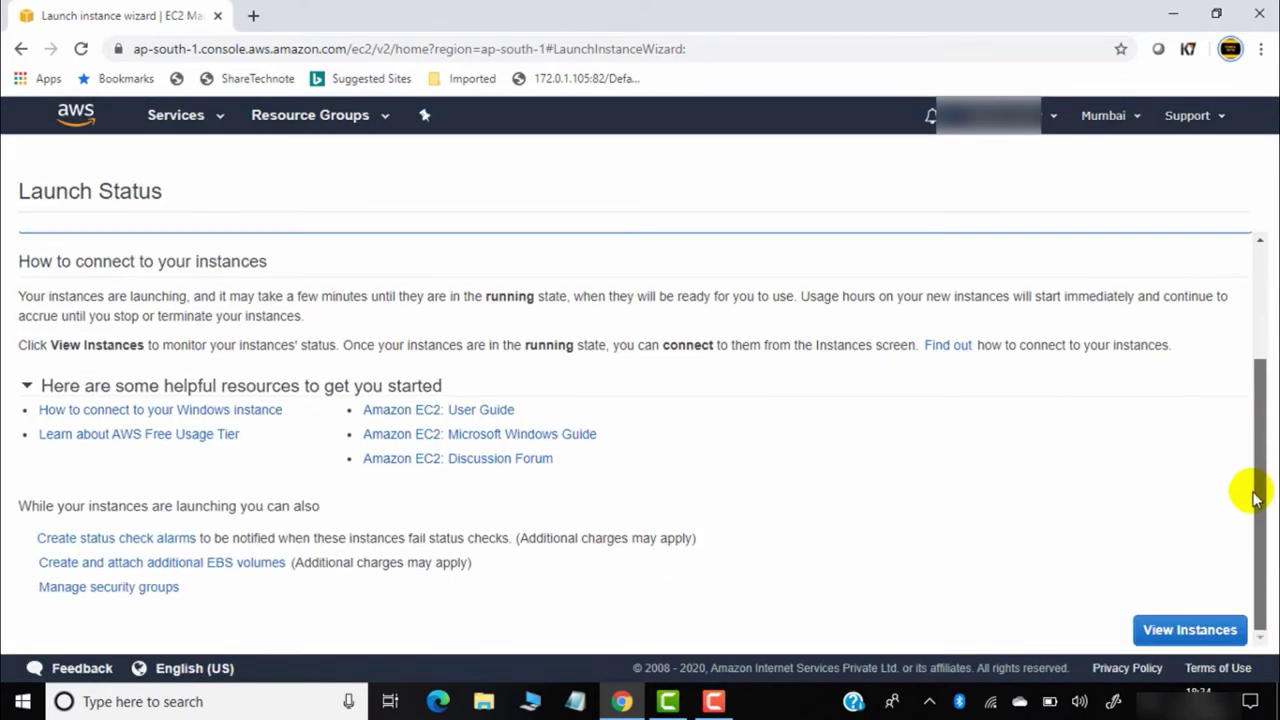
{"action": "left_click", "coordinate": [1202, 631]}
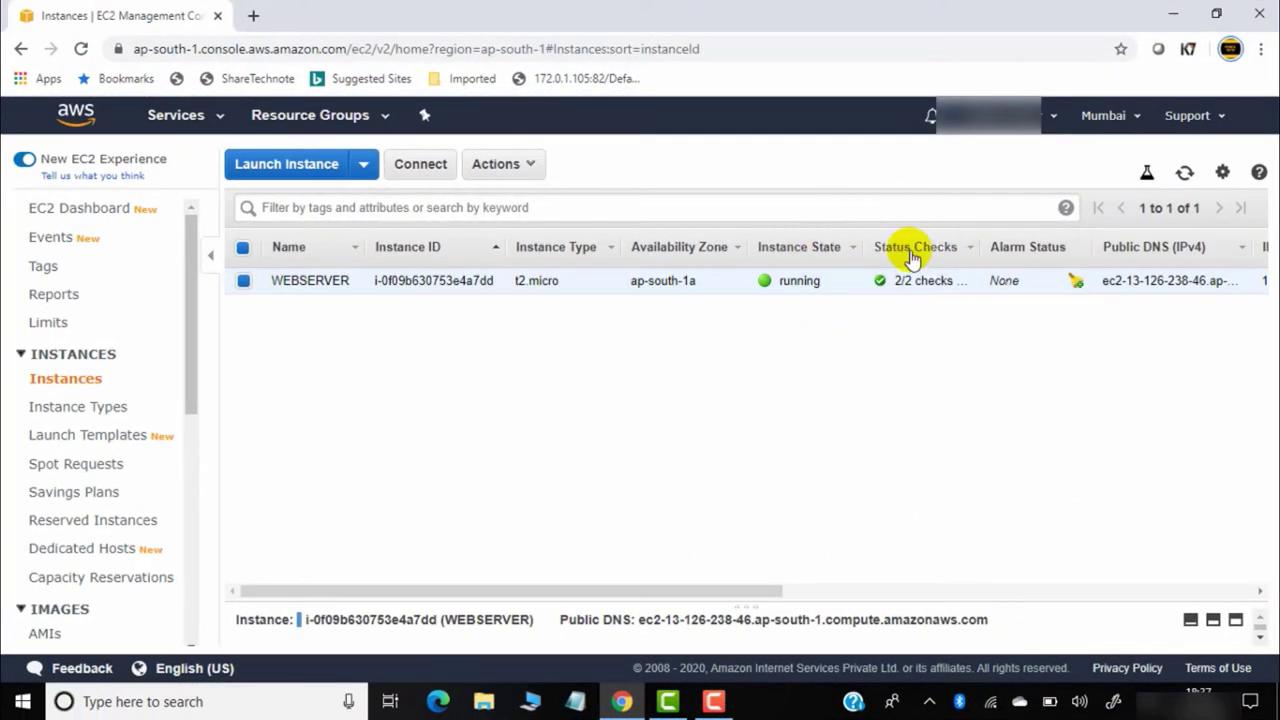
Examine the WEBSERVER instance's description, including its public IP, security group, key pair name and termination protection
{"action": "left_click", "coordinate": [1236, 621]}
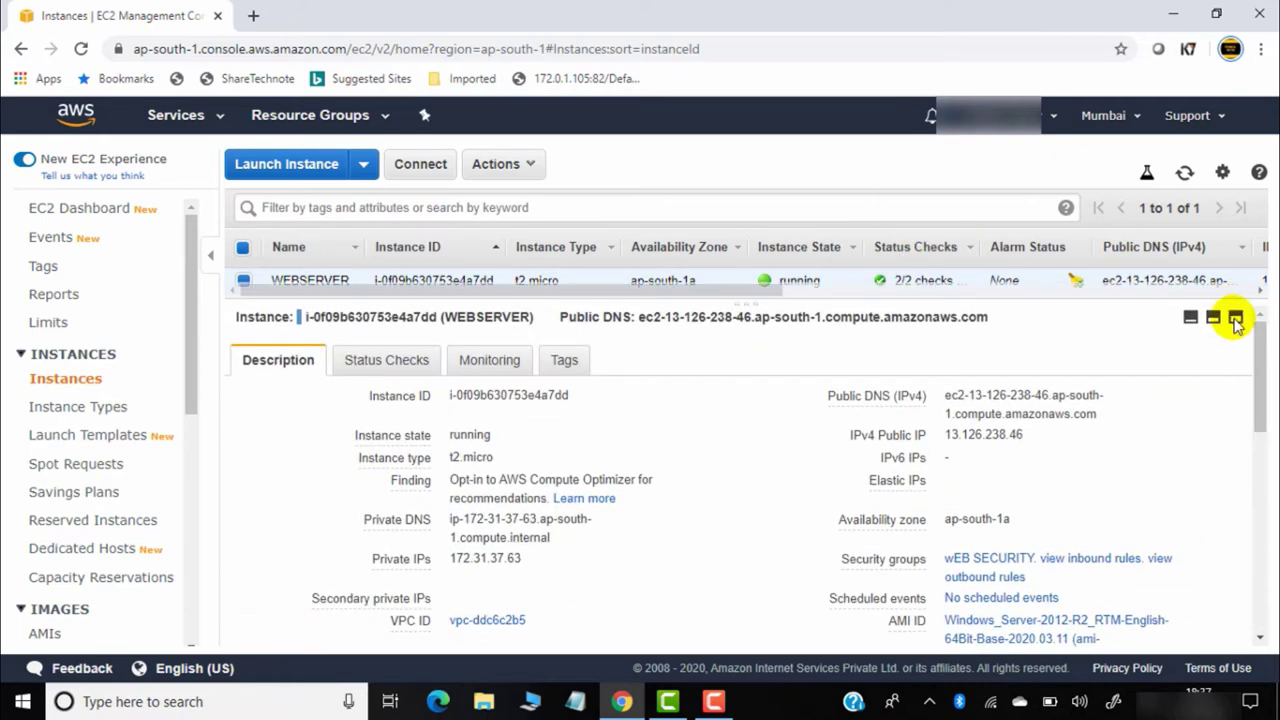
{"action": "left_click", "coordinate": [1190, 317]}
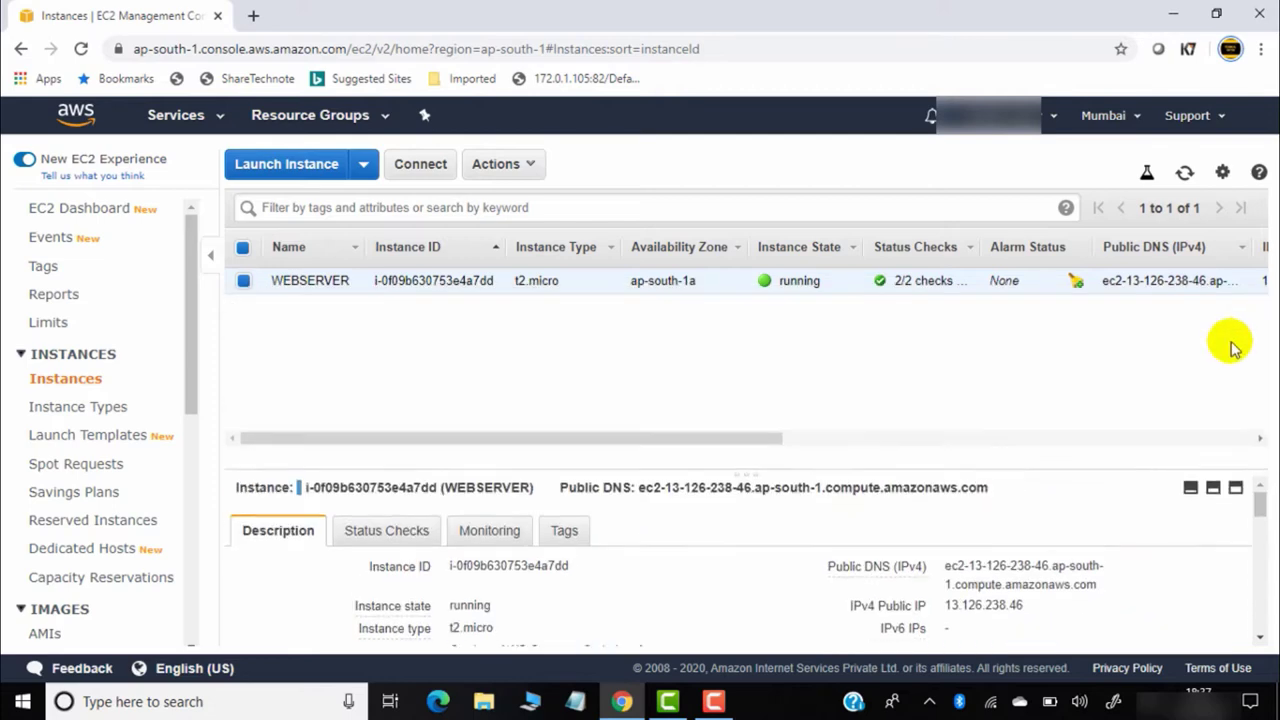
{"action": "left_click", "coordinate": [1236, 621]}
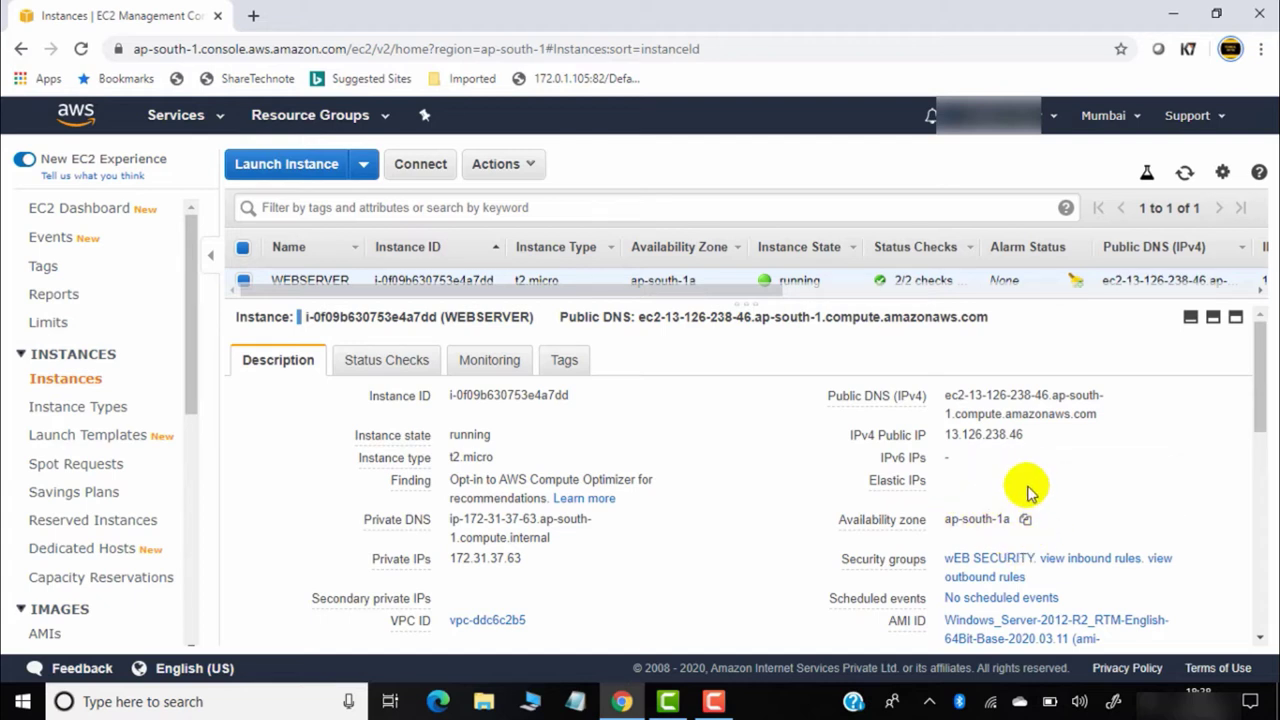
{"action": "scroll", "coordinate": [1075, 497], "scroll_direction": "down", "scroll_amount": 1}
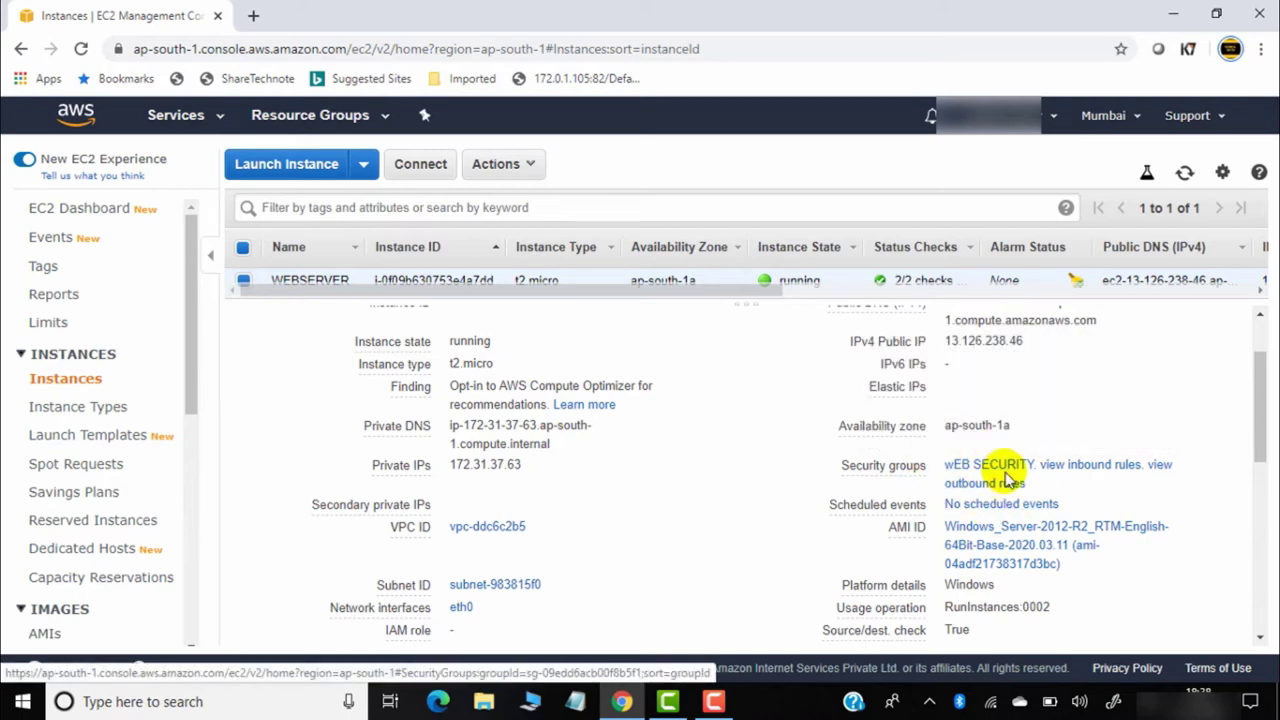
{"action": "scroll", "coordinate": [1000, 485], "scroll_direction": "down", "scroll_amount": 2}
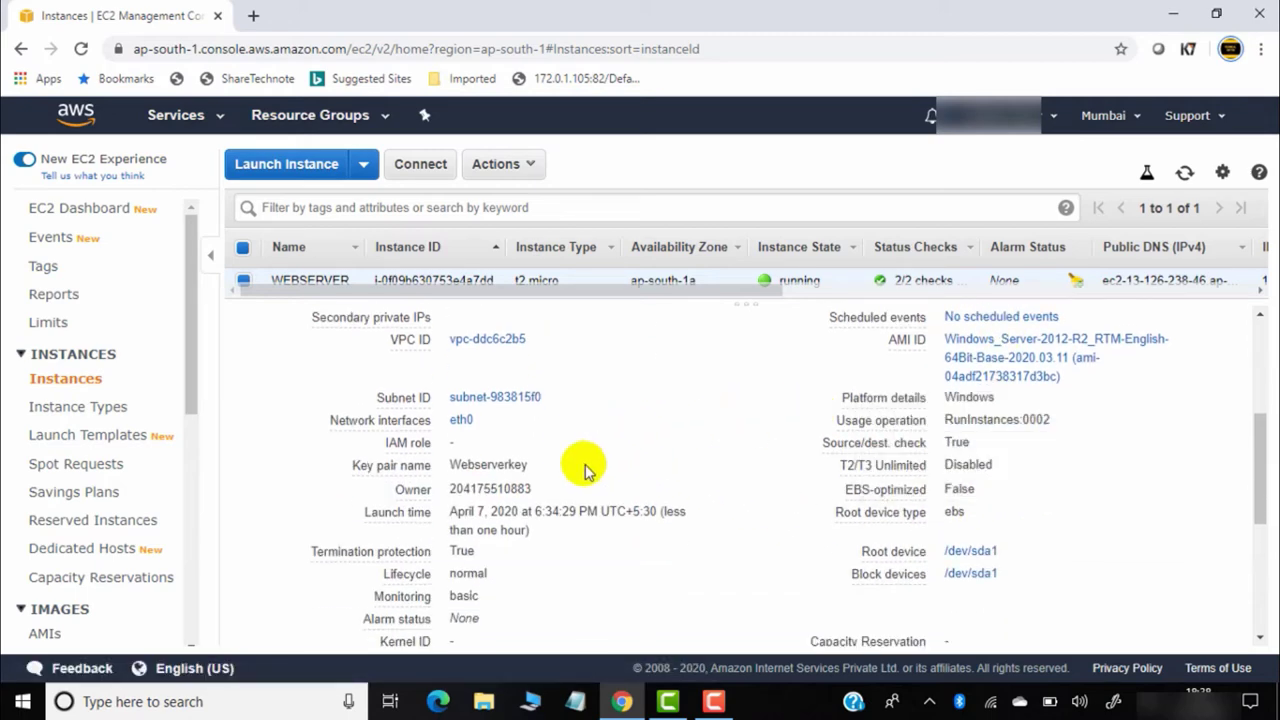
{"action": "scroll", "coordinate": [520, 466], "scroll_direction": "down", "scroll_amount": 1}
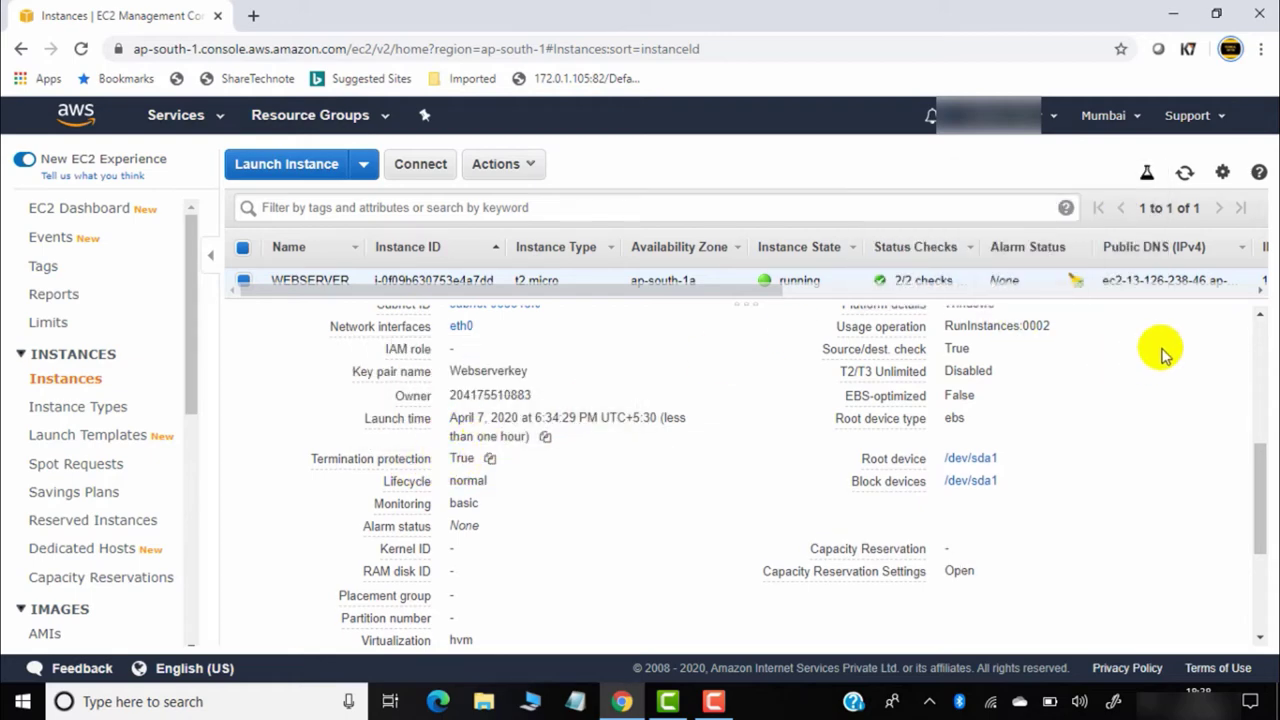
{"action": "scroll", "coordinate": [1260, 351], "scroll_direction": "up", "scroll_amount": 5}
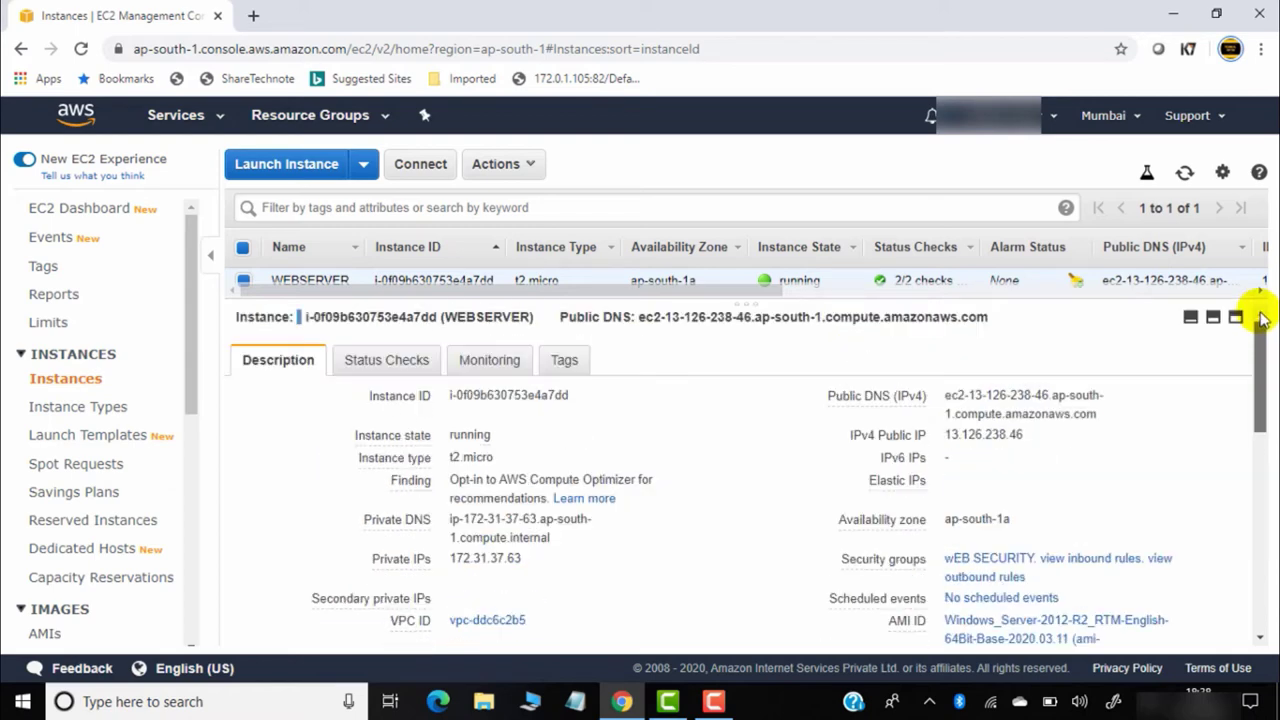
{"action": "left_click", "coordinate": [1212, 318]}
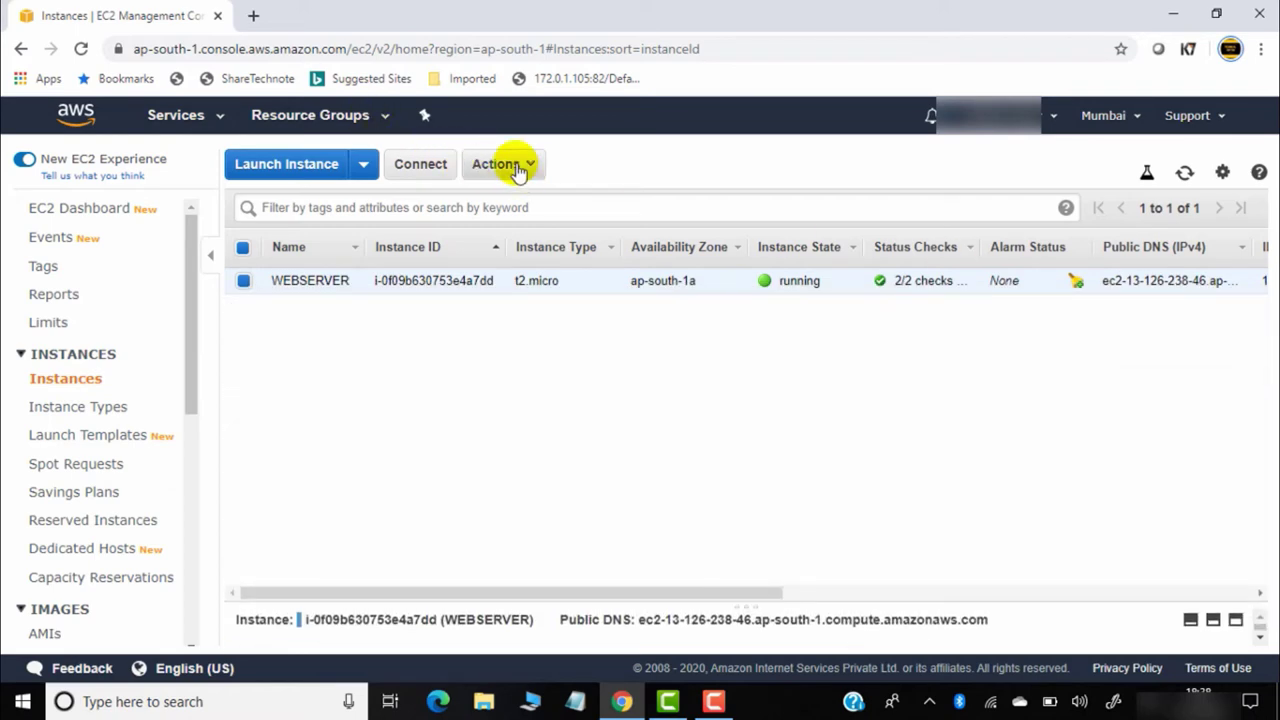
Check the WEBSERVER instance's termination protection by requesting its termination, and dismiss the confirmation dialog
{"action": "left_click", "coordinate": [510, 166]}
{"action": "mouse_move", "coordinate": [540, 298]}
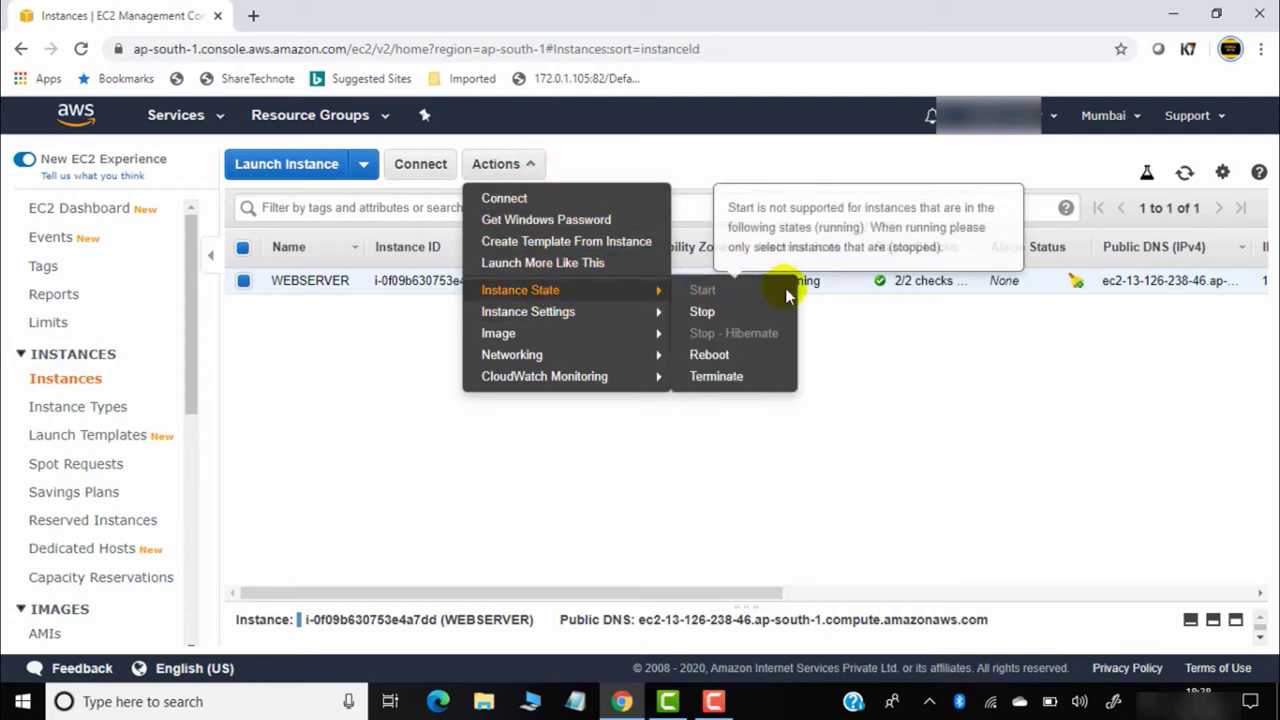
{"action": "left_click", "coordinate": [716, 377]}
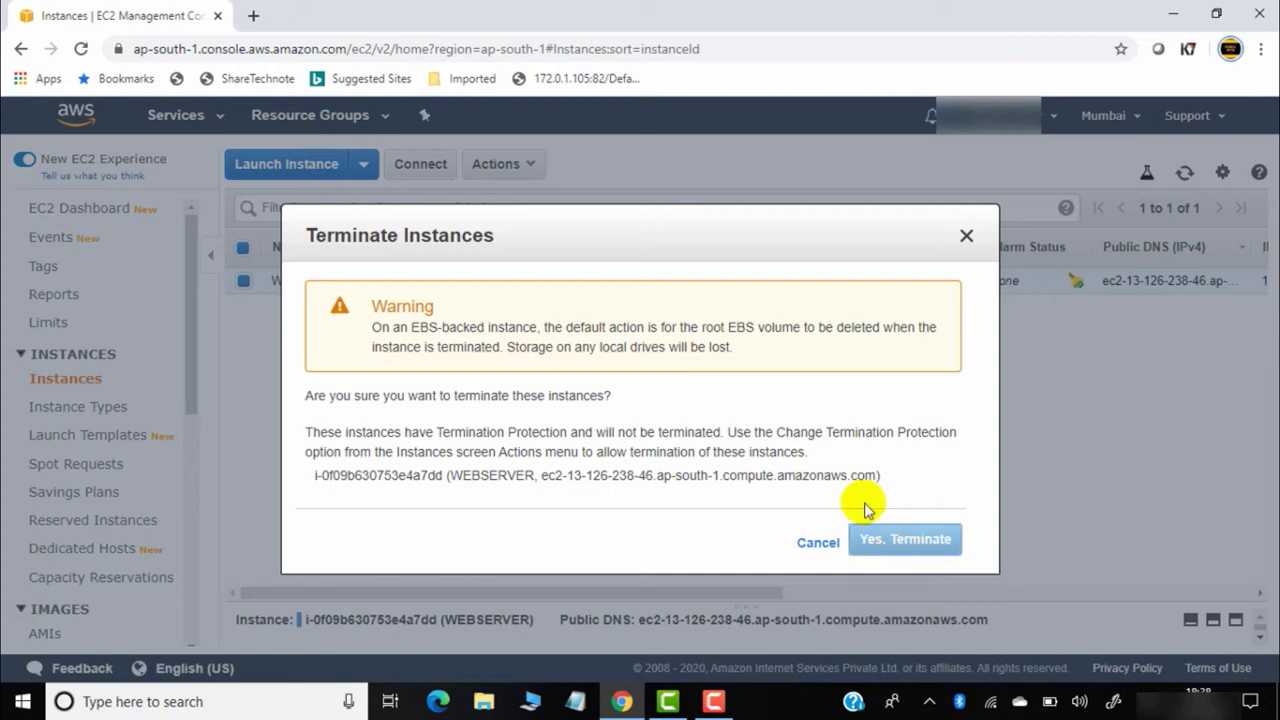
{"action": "left_click", "coordinate": [966, 236]}
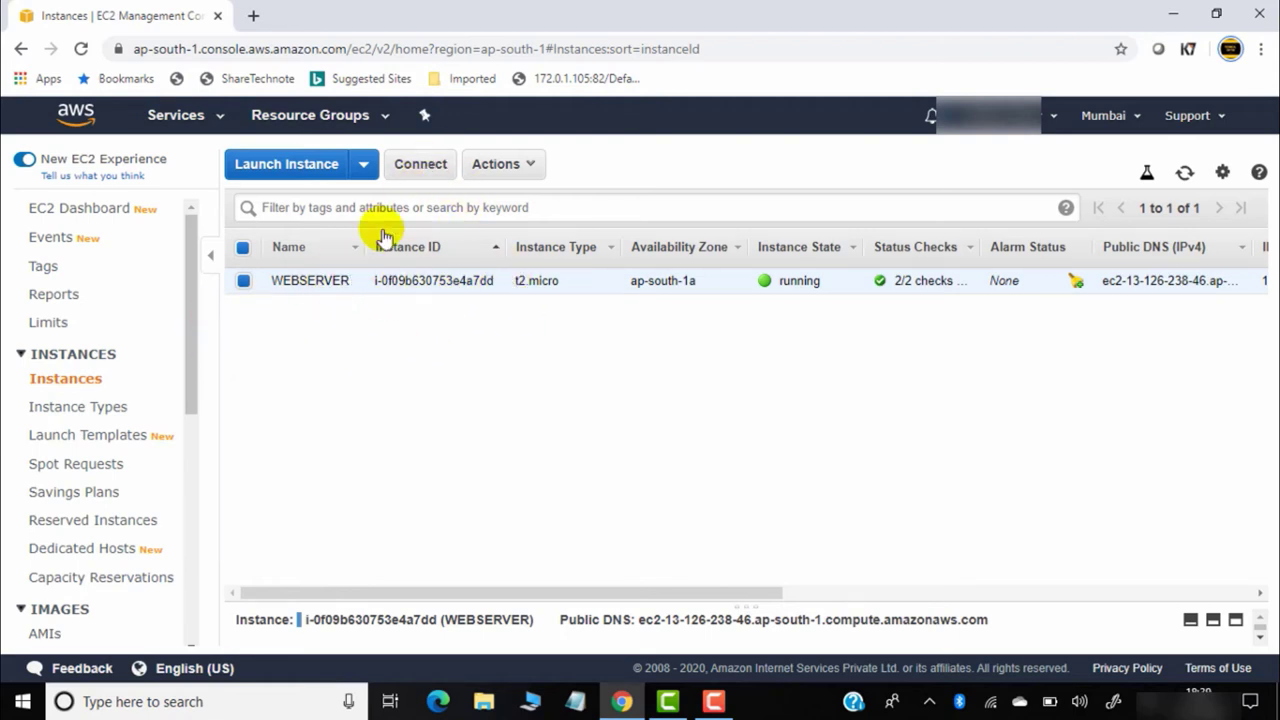
Download the WEBSERVER instance's remote desktop file and decrypt its administrator password using the Webserverkey file from the Downloads folder
{"action": "left_click", "coordinate": [431, 174]}
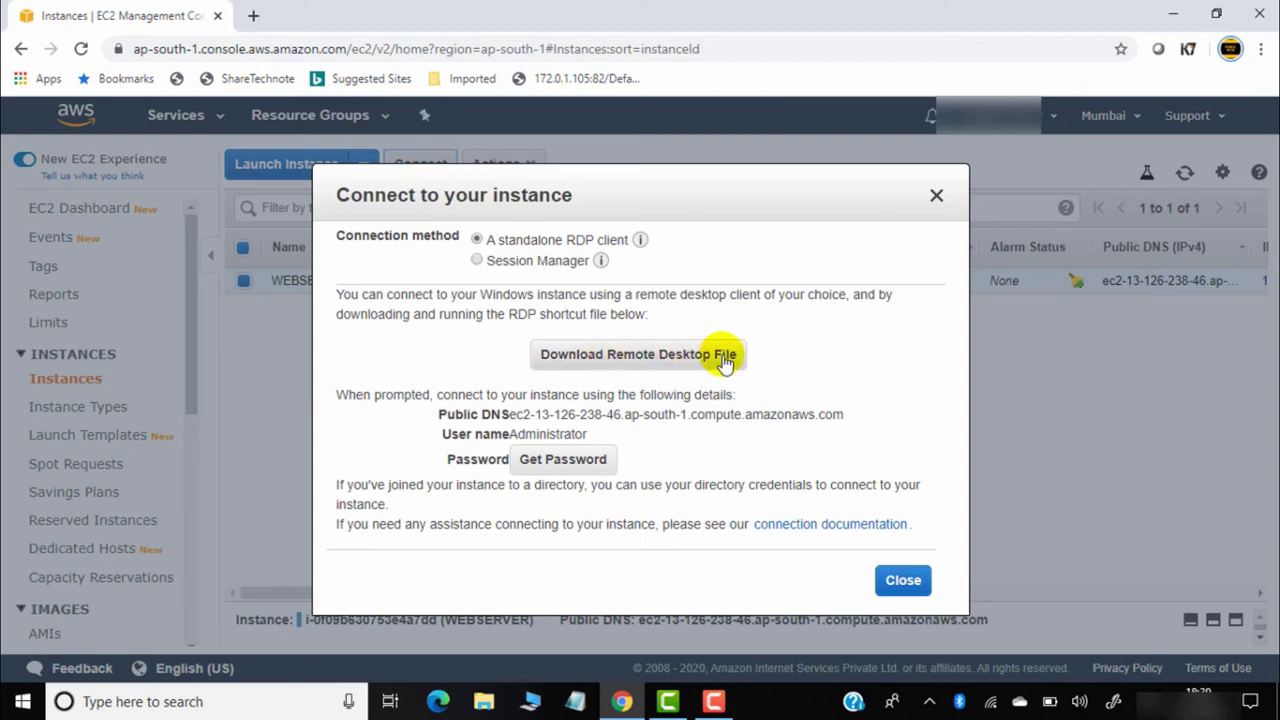
{"action": "left_click", "coordinate": [604, 365]}
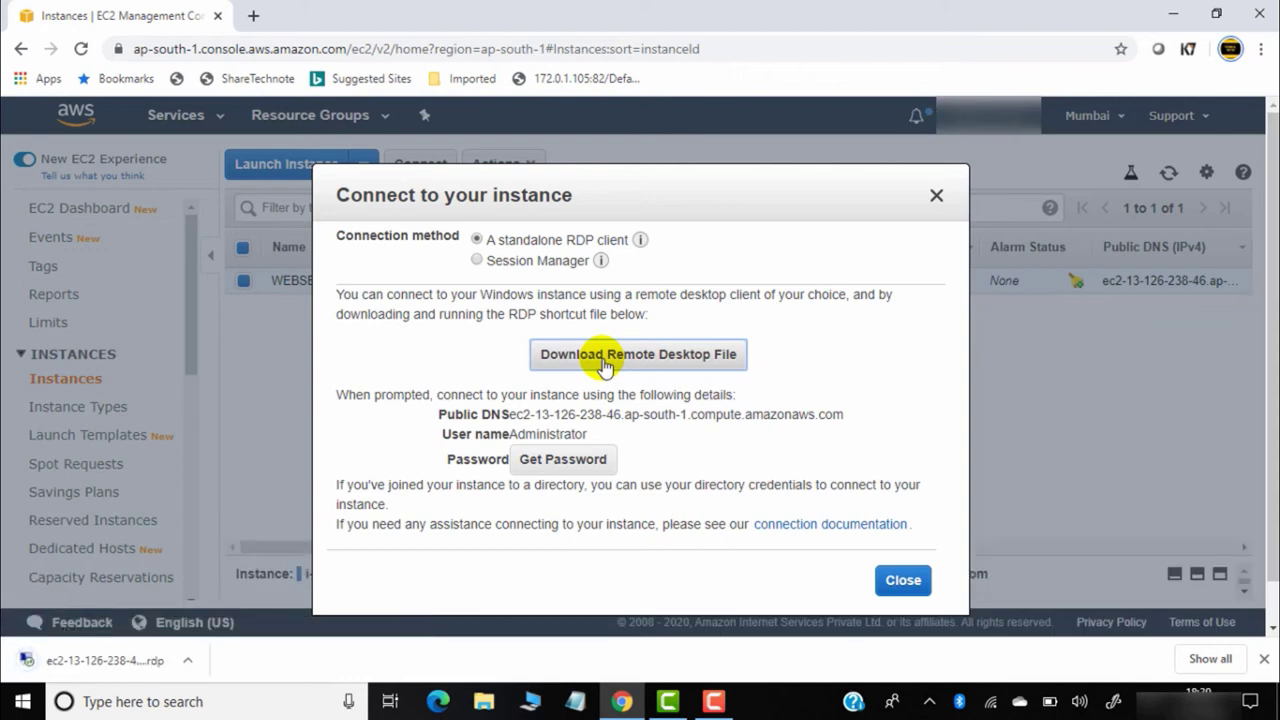
{"action": "left_click", "coordinate": [563, 459]}
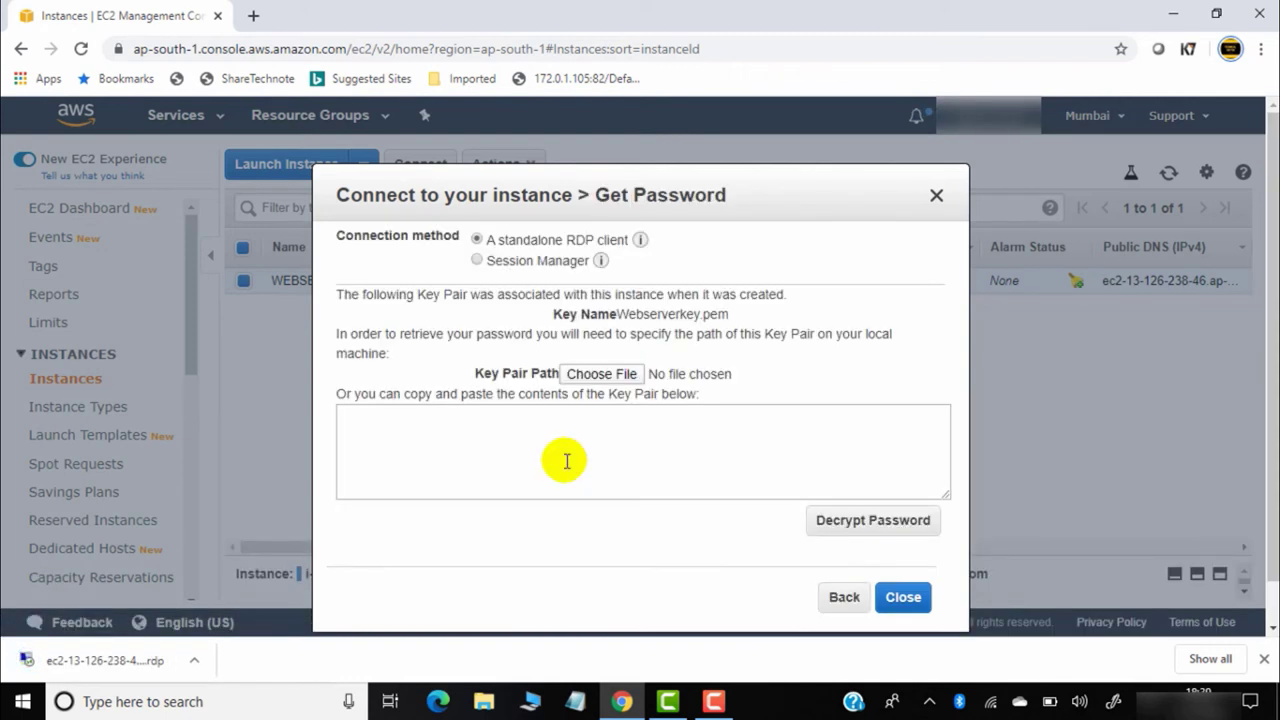
{"action": "left_click", "coordinate": [618, 378]}
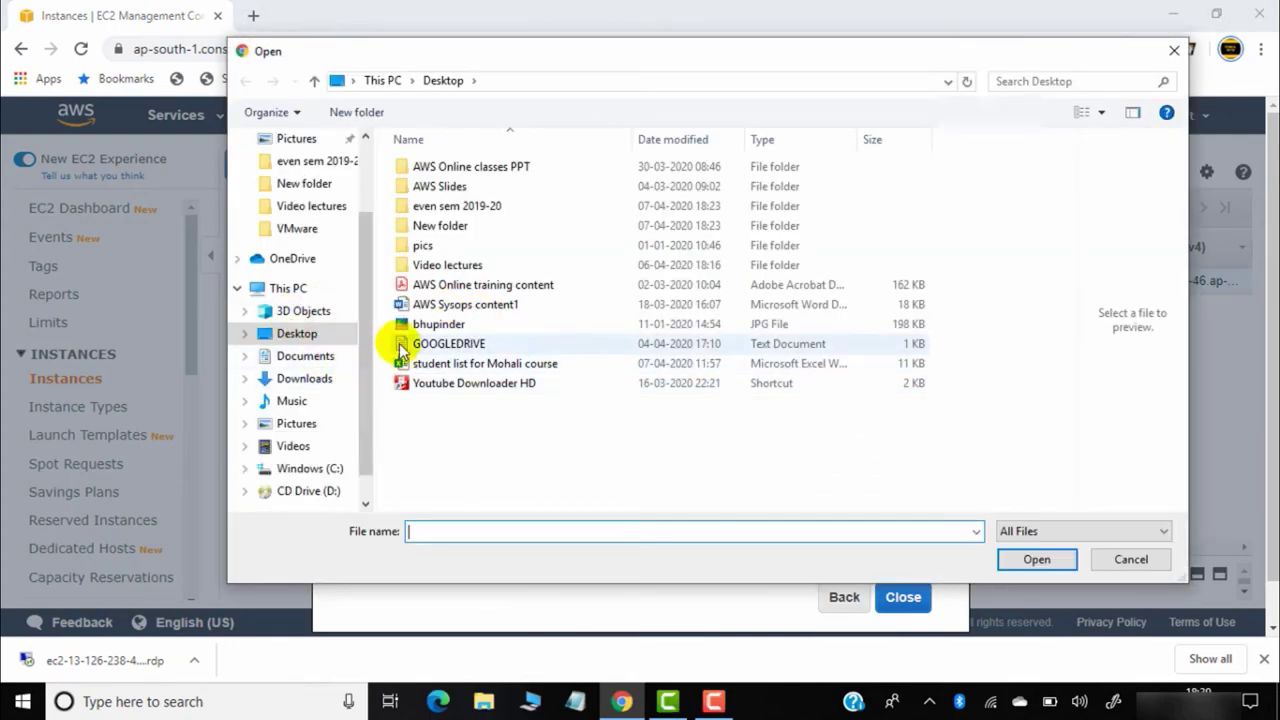
{"action": "left_click", "coordinate": [318, 356]}
{"action": "left_click", "coordinate": [322, 379]}
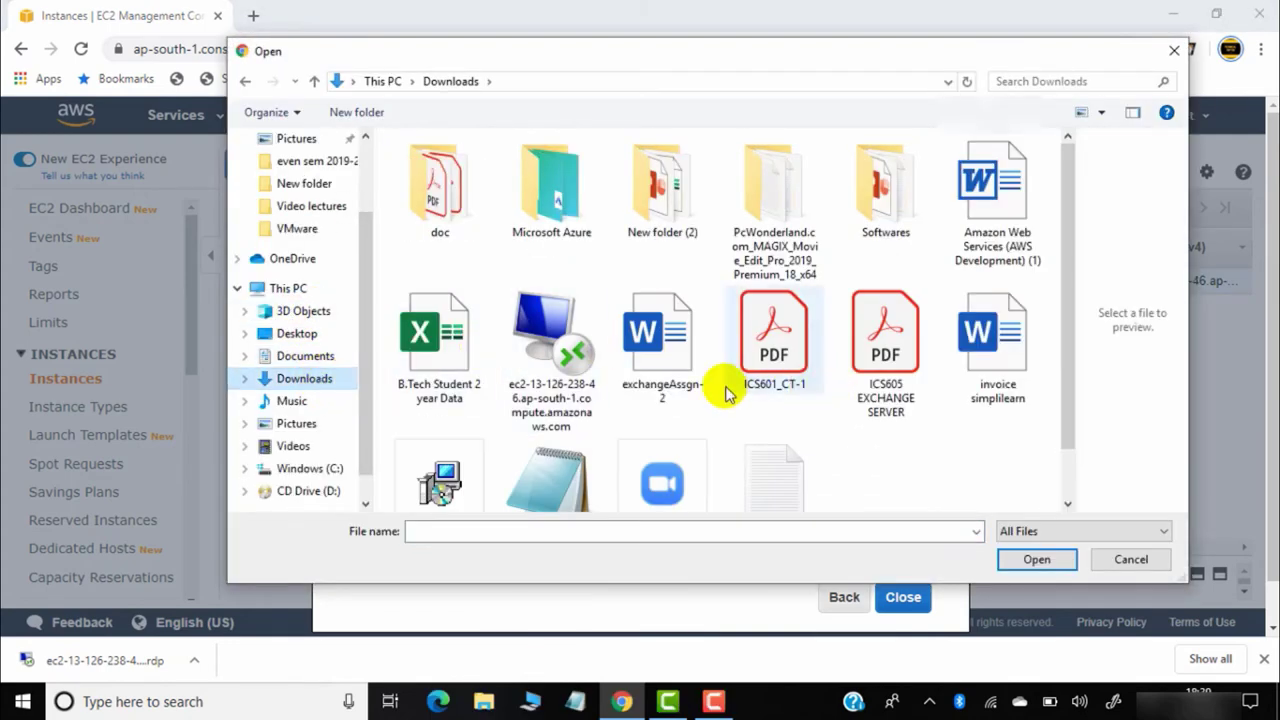
{"action": "scroll", "coordinate": [1057, 414], "scroll_direction": "down", "scroll_amount": 2}
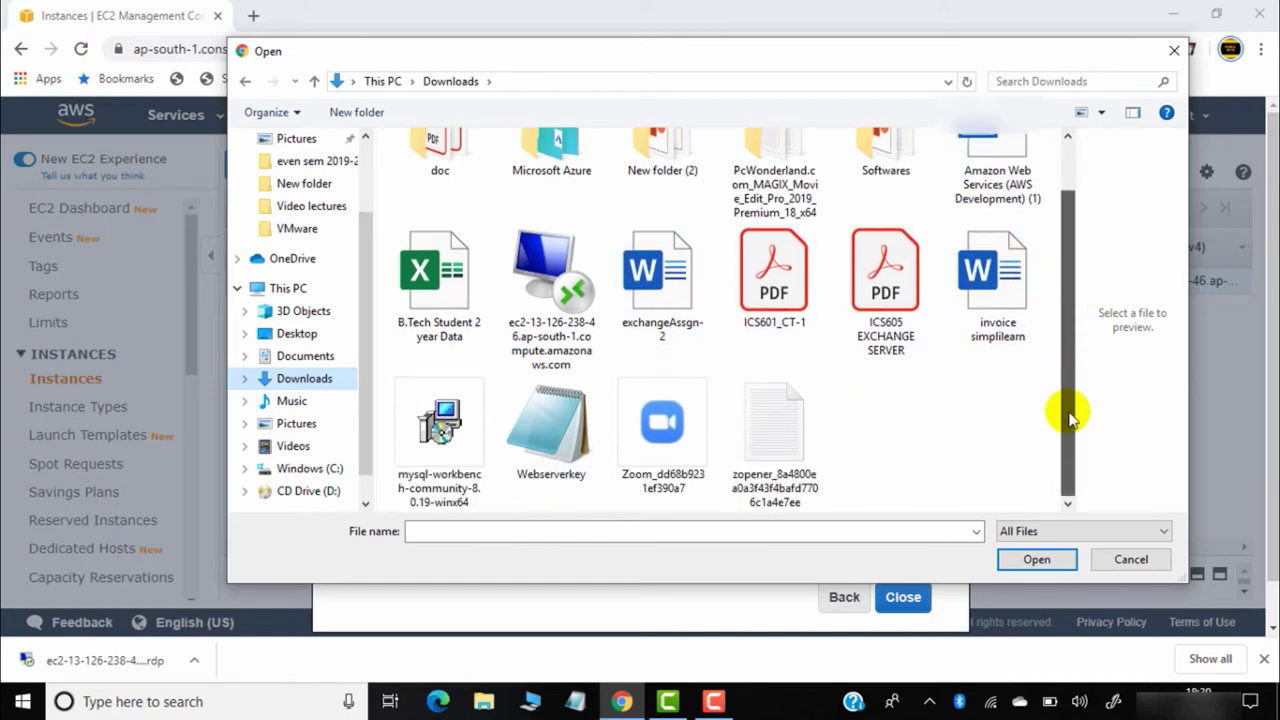
{"action": "left_click", "coordinate": [553, 425]}
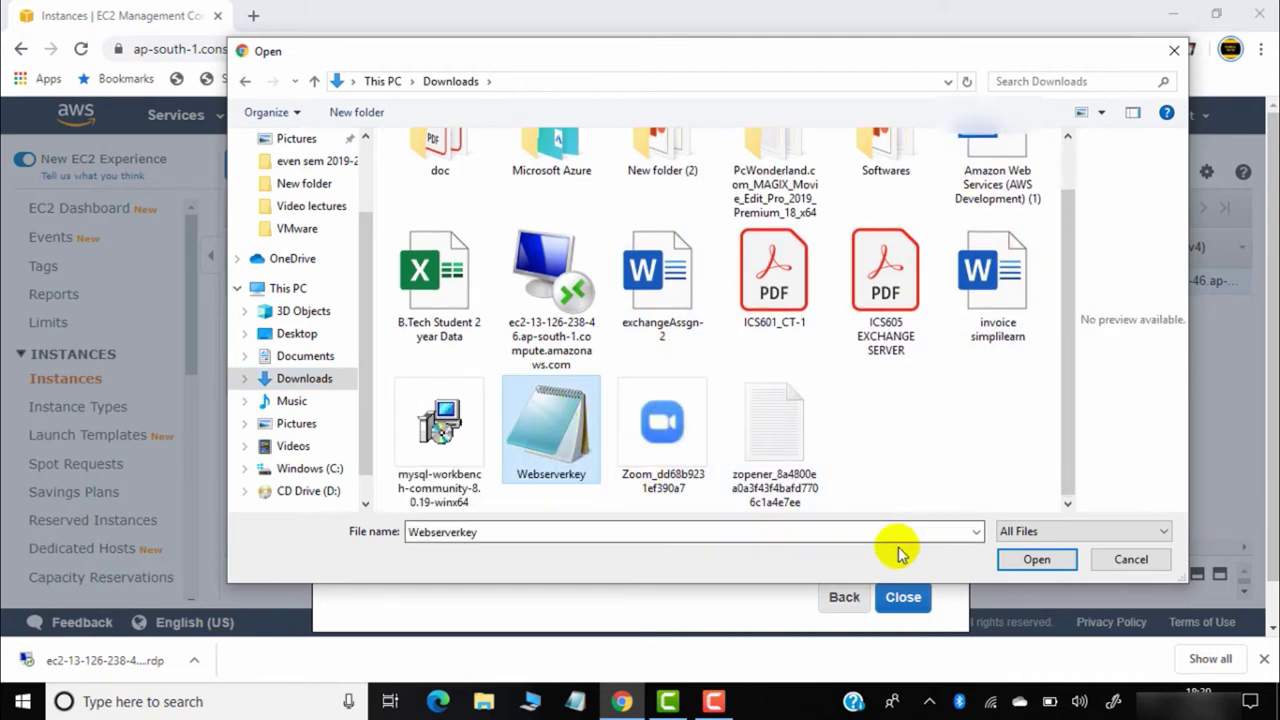
{"action": "left_click", "coordinate": [1025, 559]}
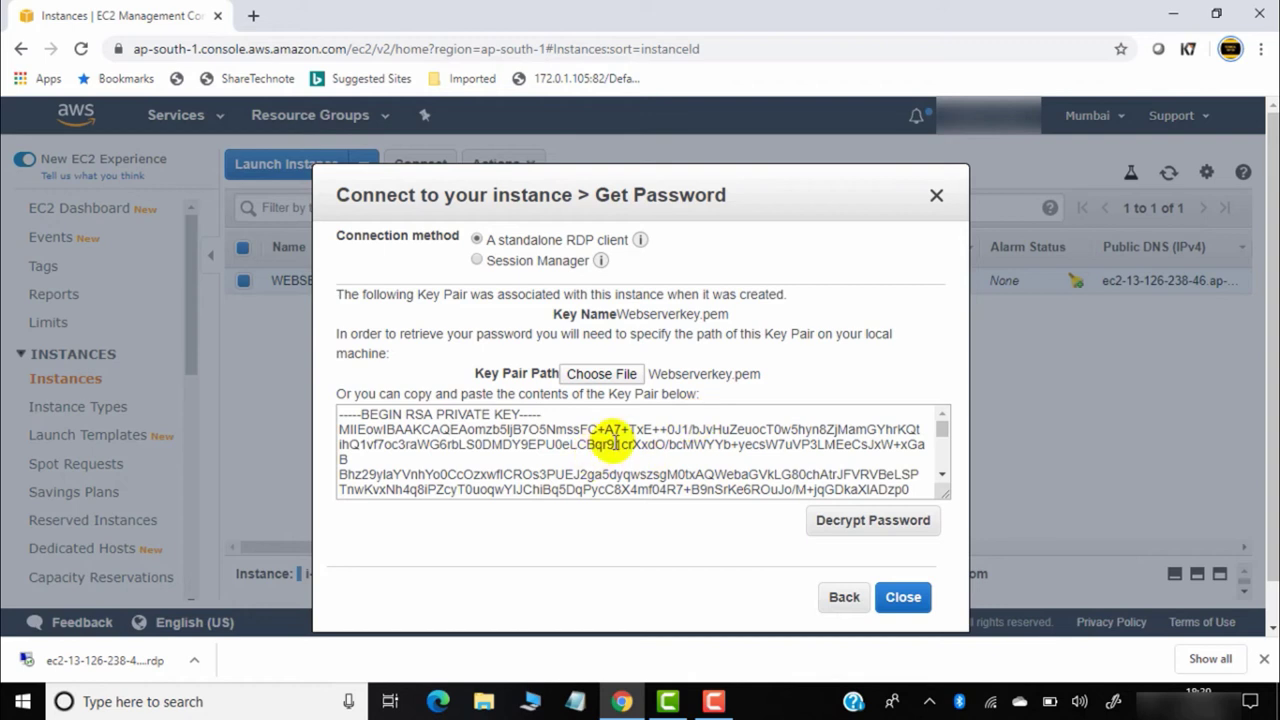
{"action": "left_click", "coordinate": [887, 527]}
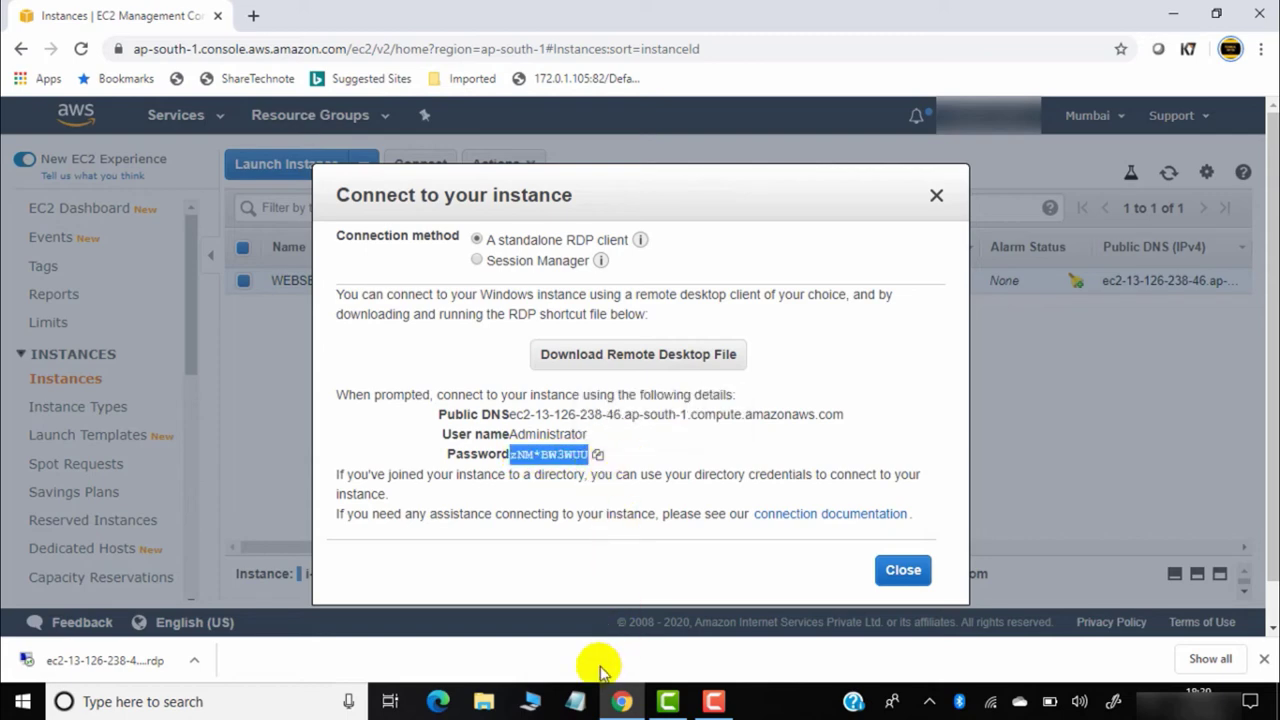
Copy the decrypted administrator password into a blank Notepad document and close the instance's connection details
{"action": "left_click", "coordinate": [575, 701]}
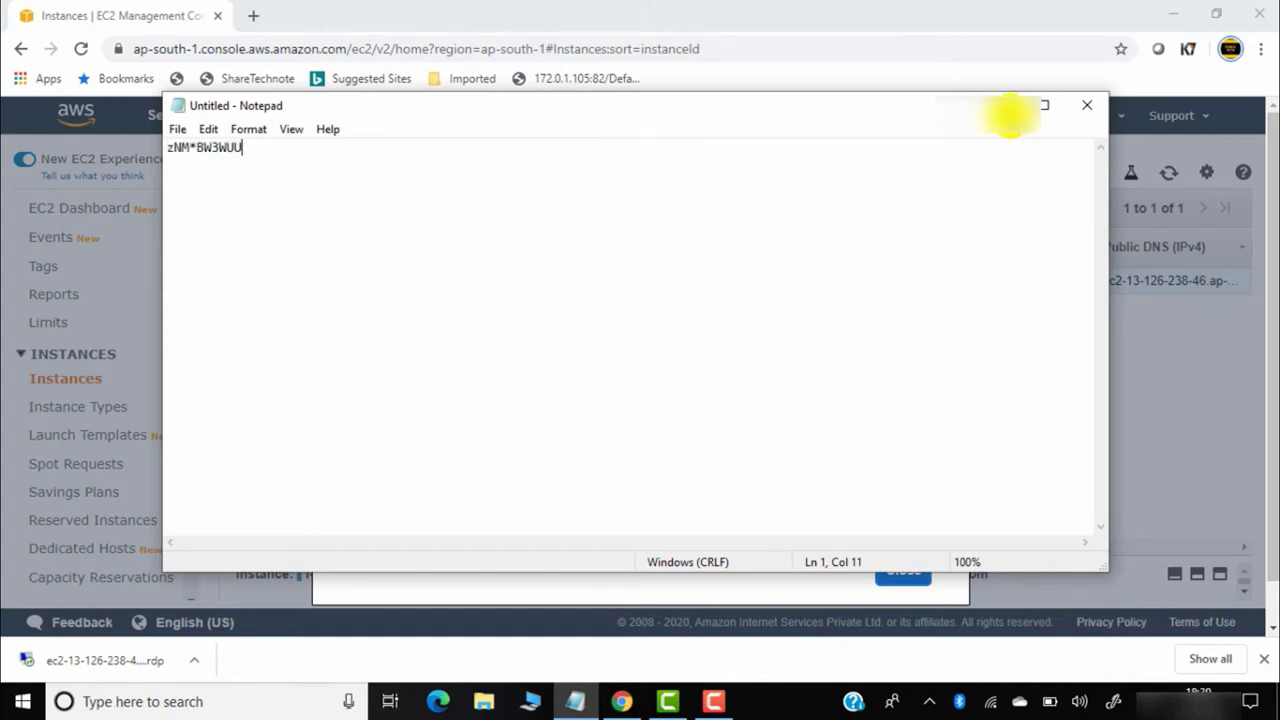
{"action": "left_click", "coordinate": [1003, 106]}
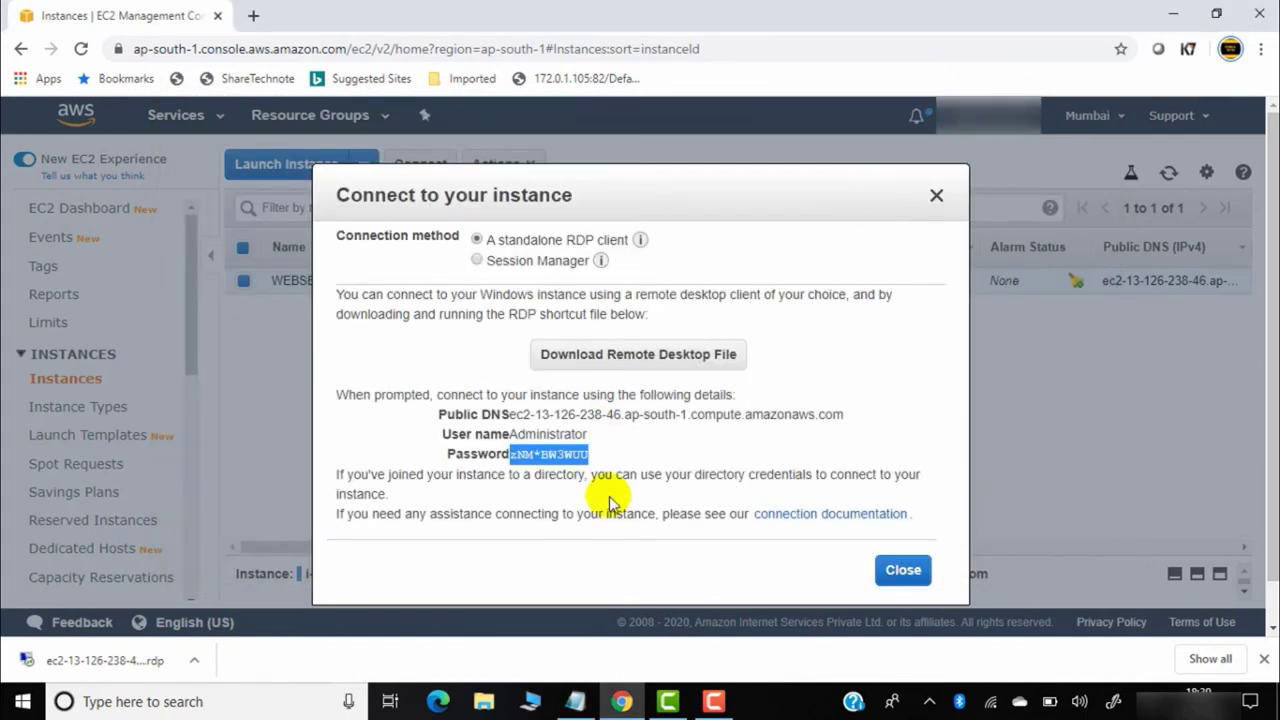
{"action": "left_click", "coordinate": [900, 571]}
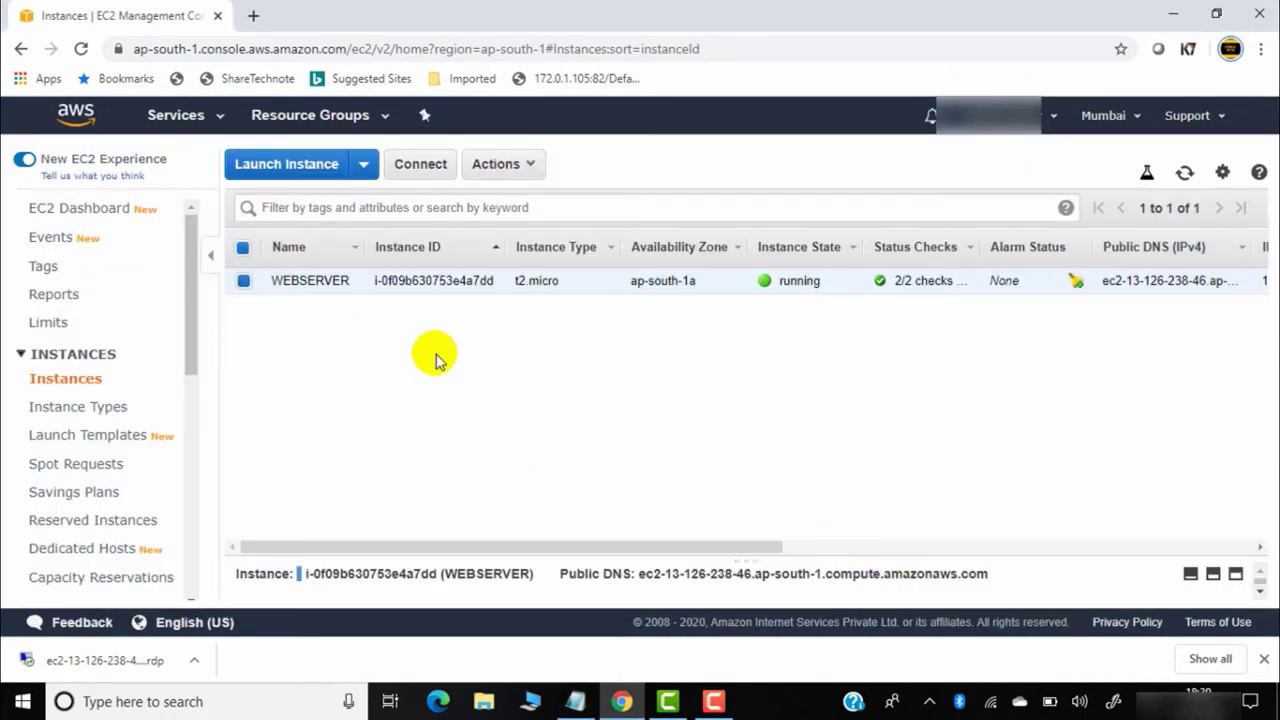
Connect to the instance with the downloaded remote desktop file, entering the Administrator password and accepting the untrusted certificate
{"action": "left_click", "coordinate": [126, 664]}
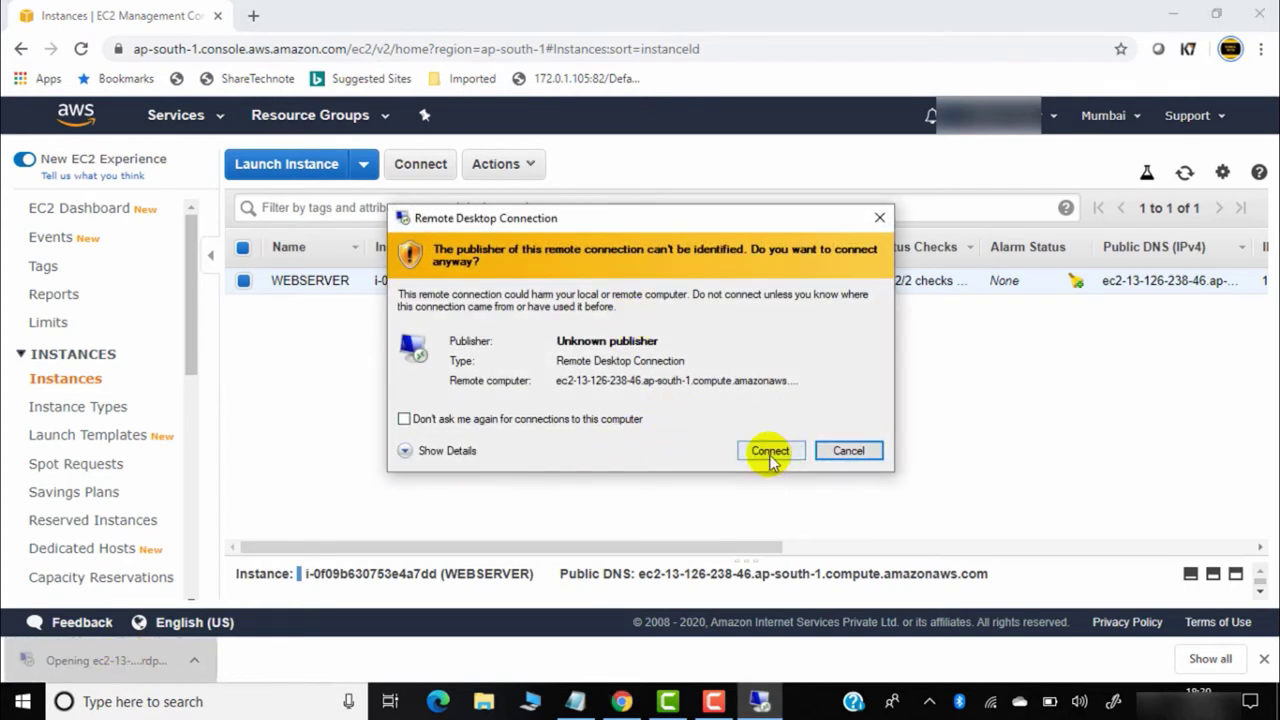
{"action": "left_click", "coordinate": [770, 451]}
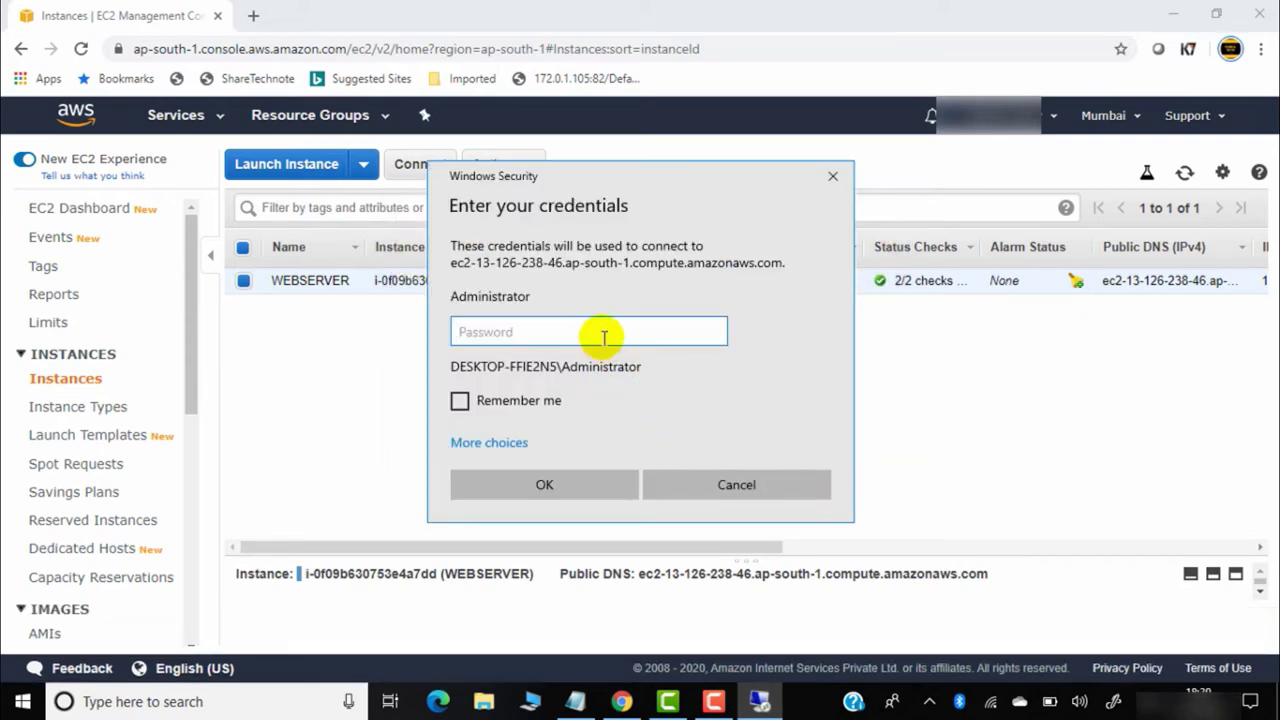
{"action": "left_click", "coordinate": [544, 485]}
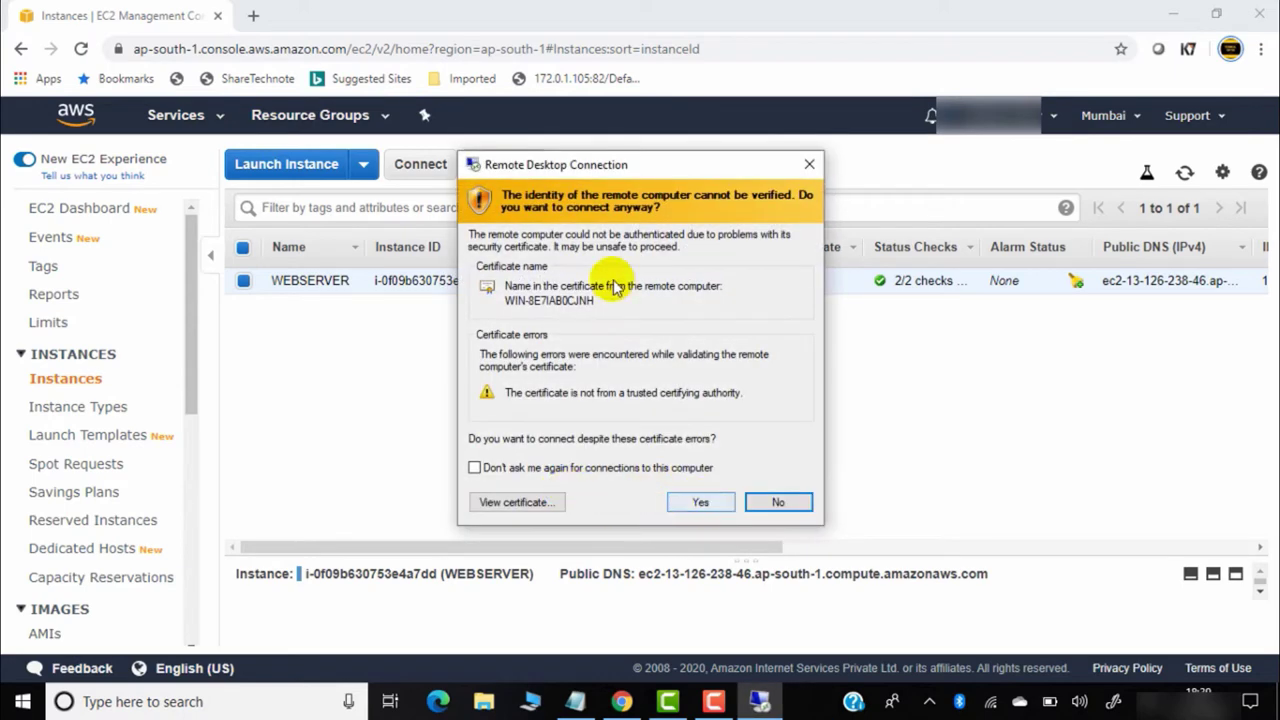
{"action": "left_click", "coordinate": [701, 503]}
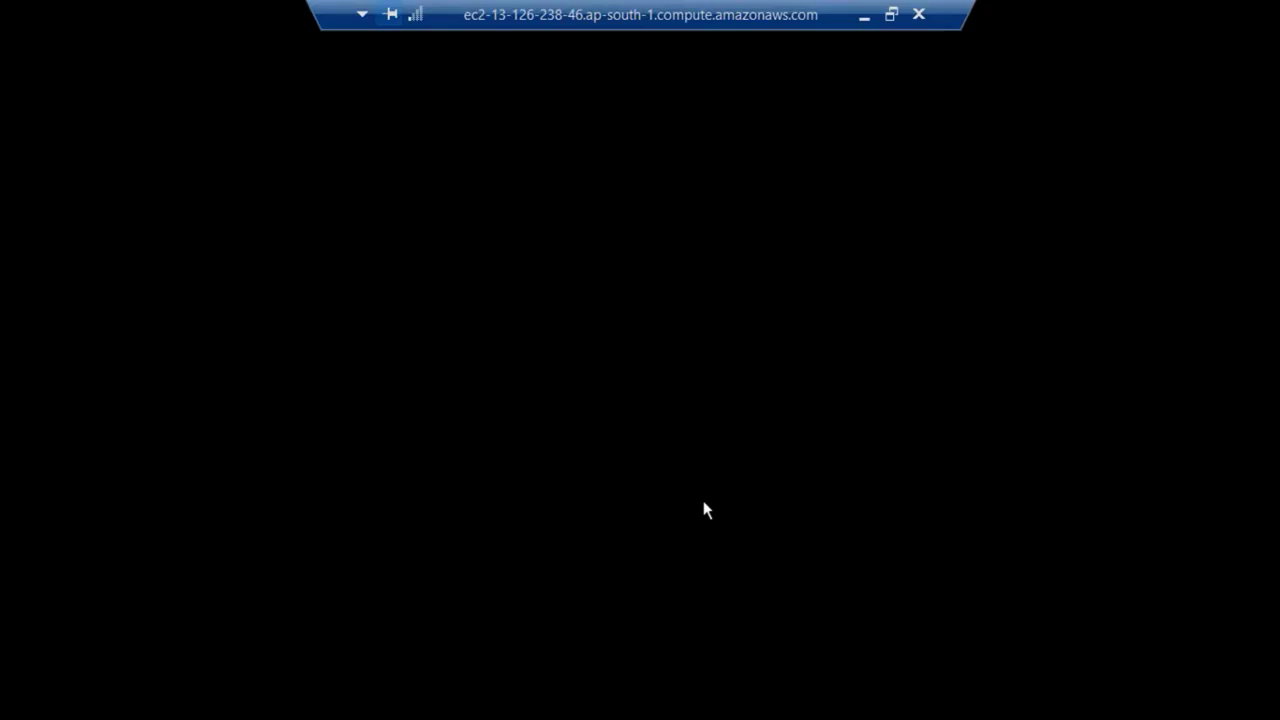
Open Server Manager and begin adding roles and features, keeping the role-based installation and the local server from the server pool
{"action": "left_click", "coordinate": [703, 502]}
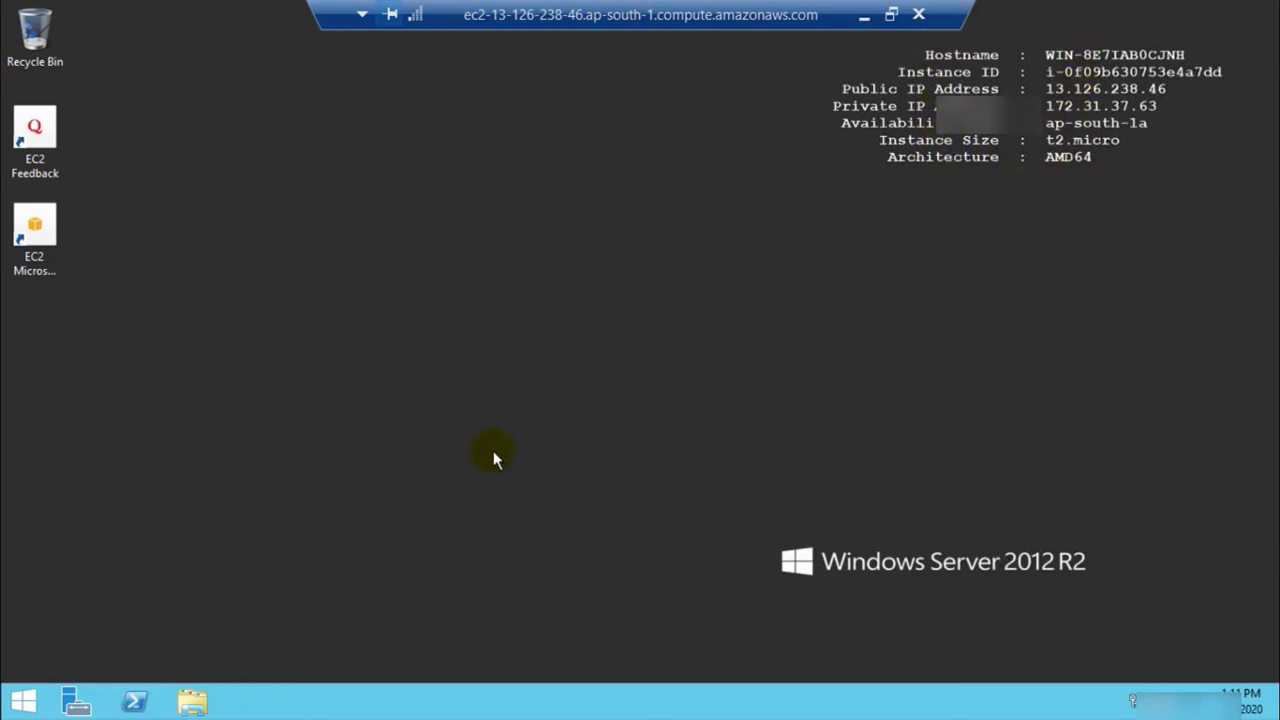
{"action": "left_click", "coordinate": [74, 703]}
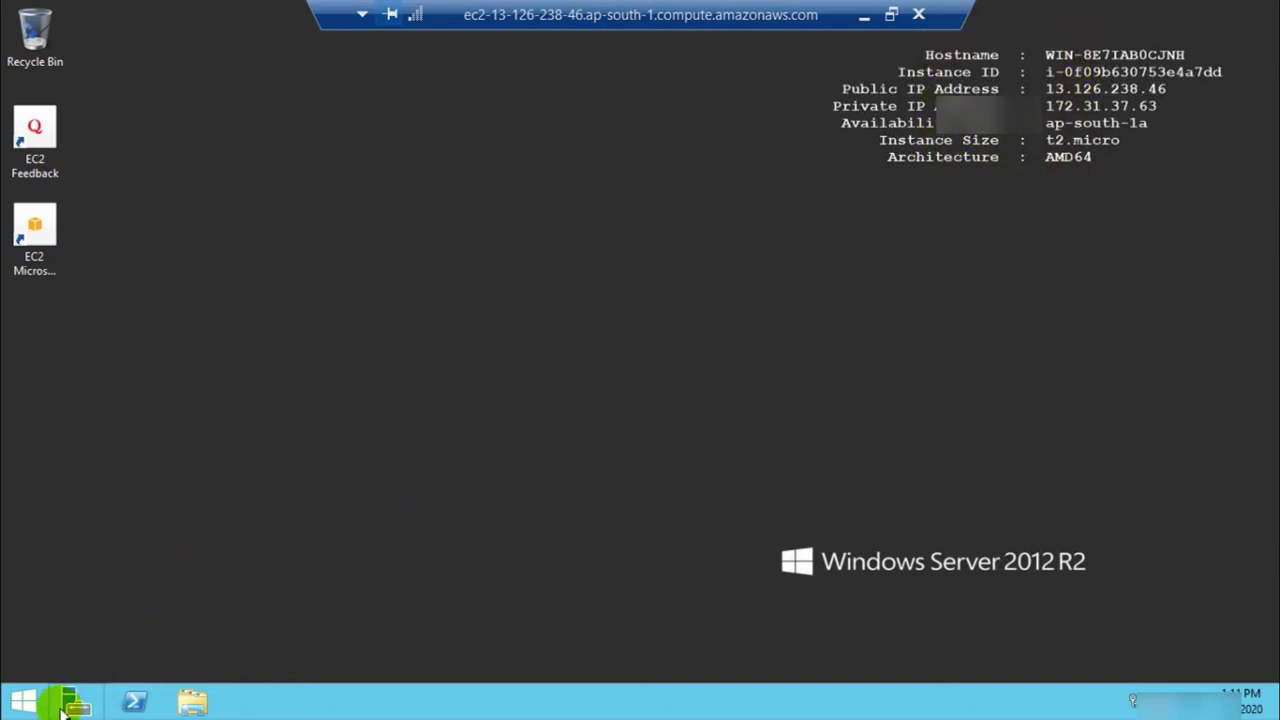
{"action": "left_click", "coordinate": [84, 705]}
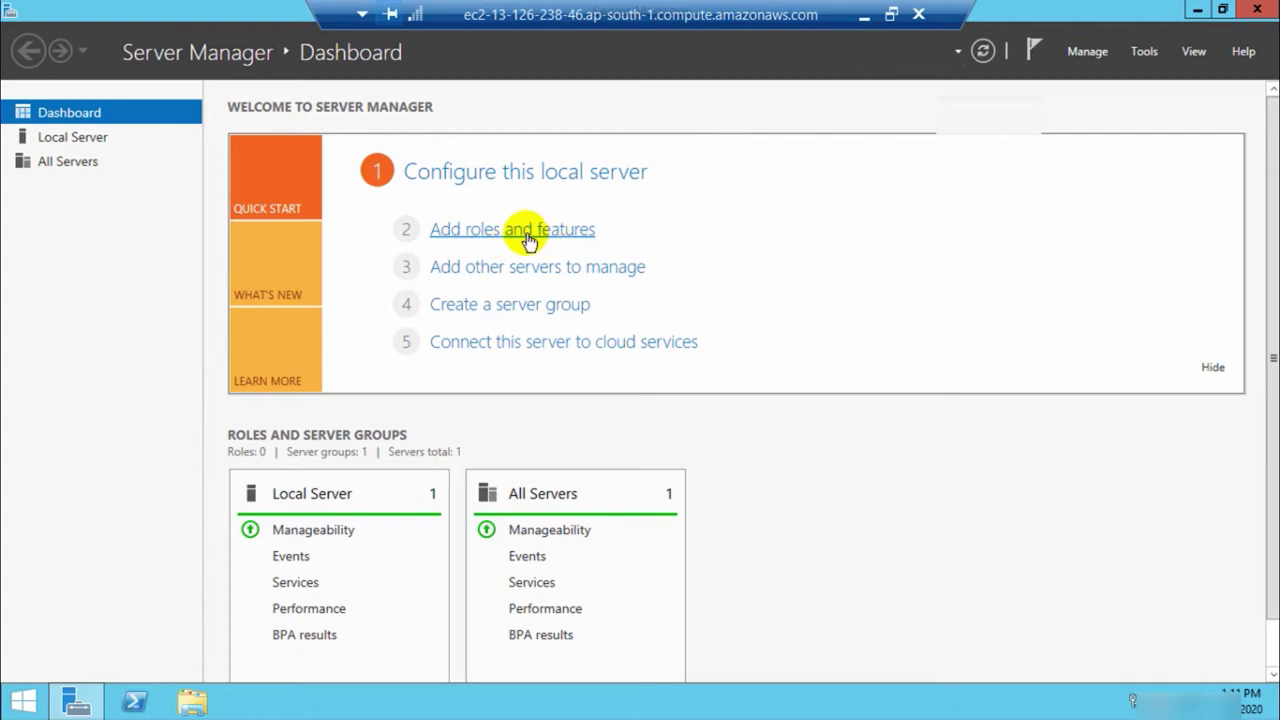
{"action": "left_click", "coordinate": [540, 232]}
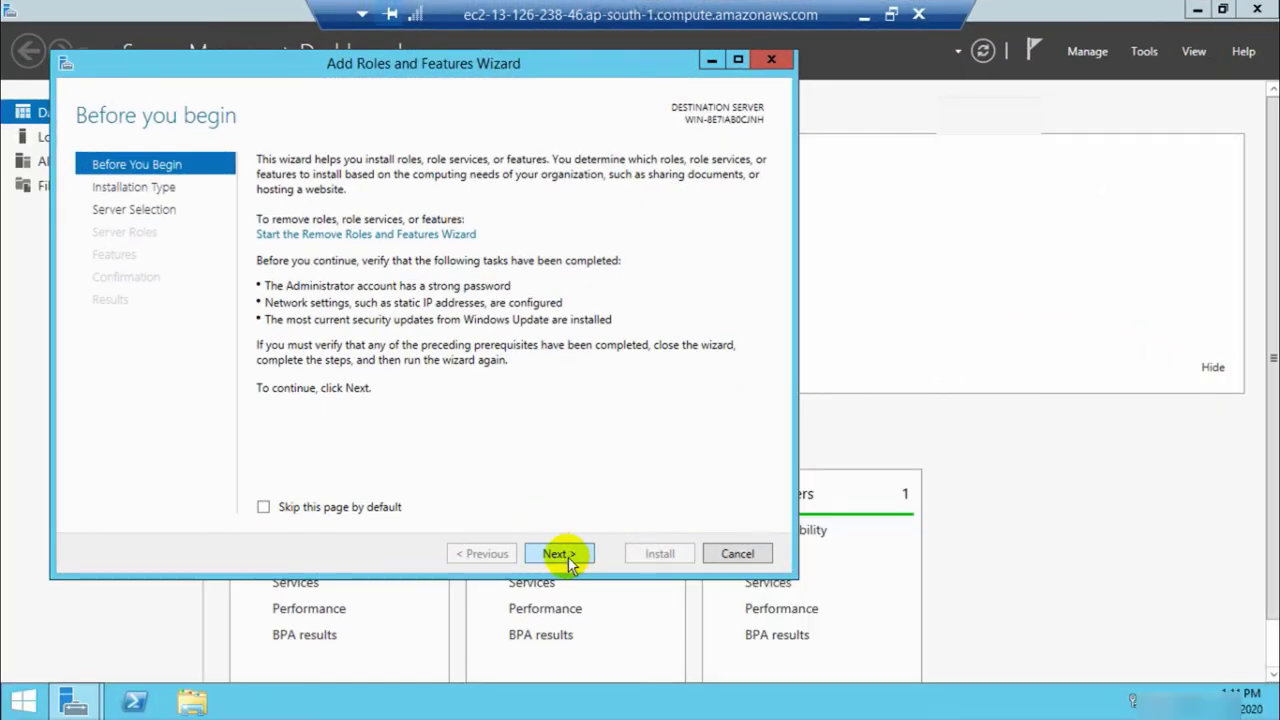
{"action": "left_click", "coordinate": [568, 558]}
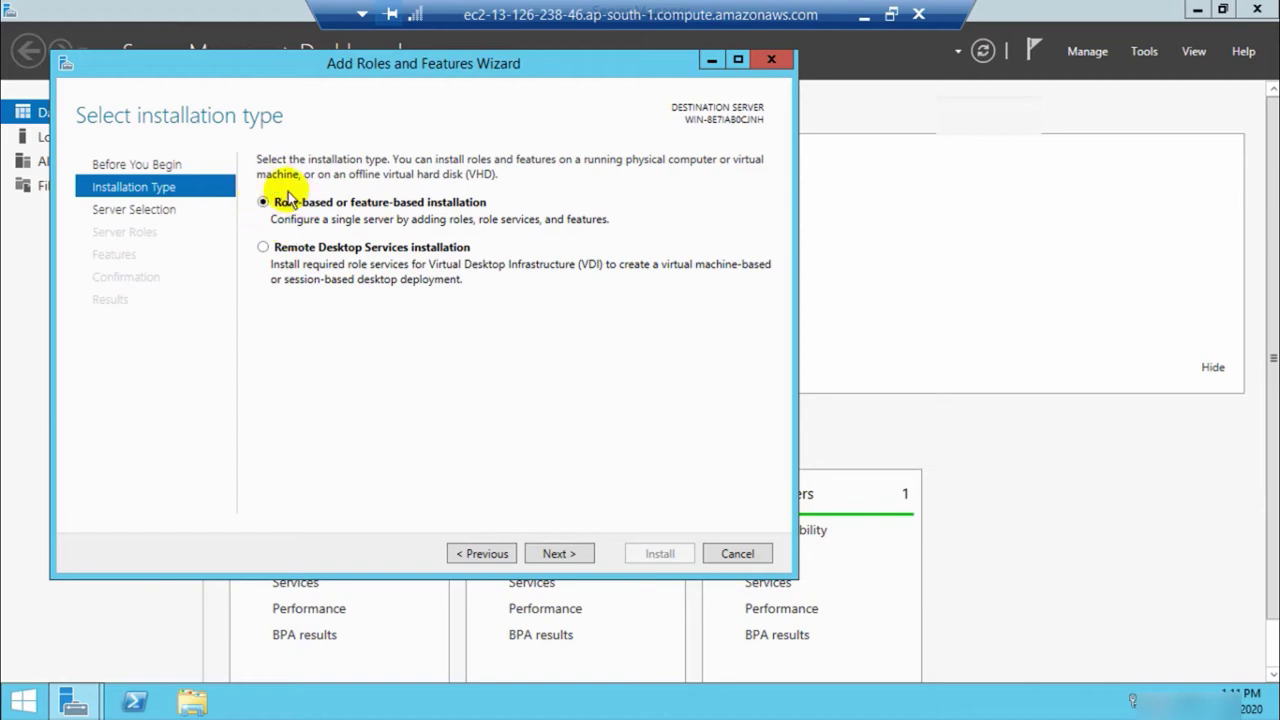
{"action": "left_click", "coordinate": [558, 553]}
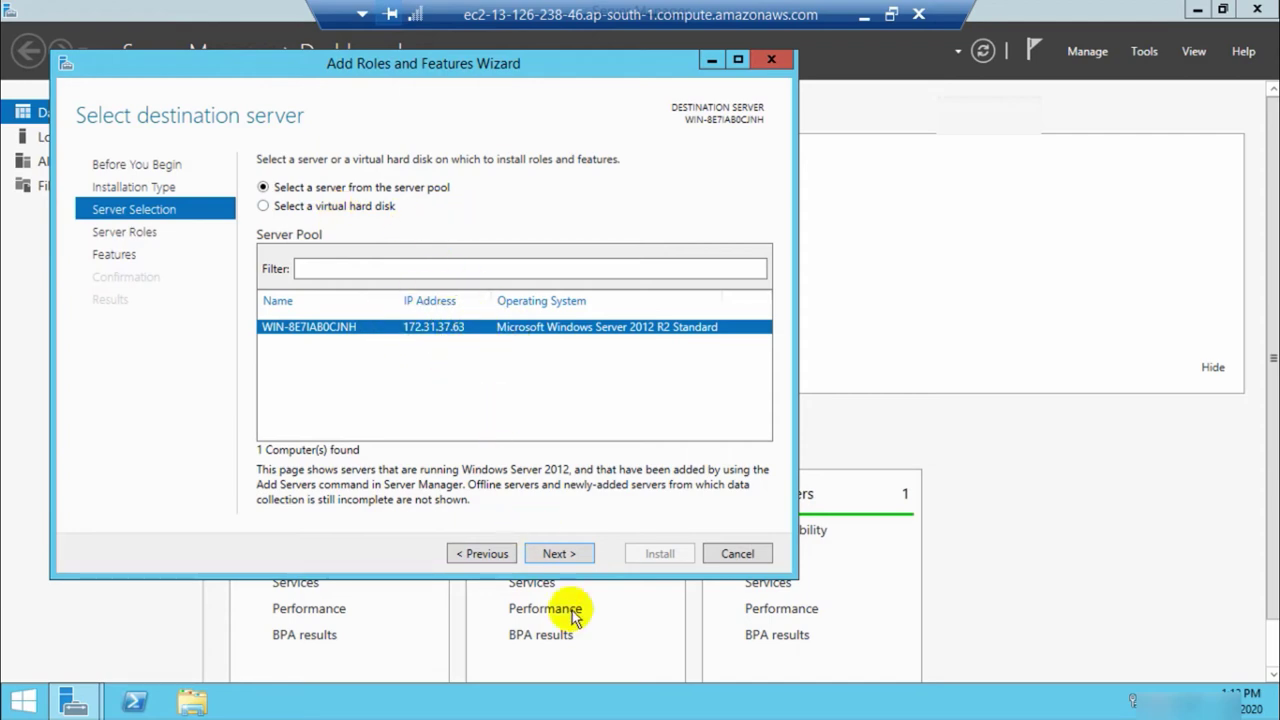
{"action": "left_click", "coordinate": [557, 553]}
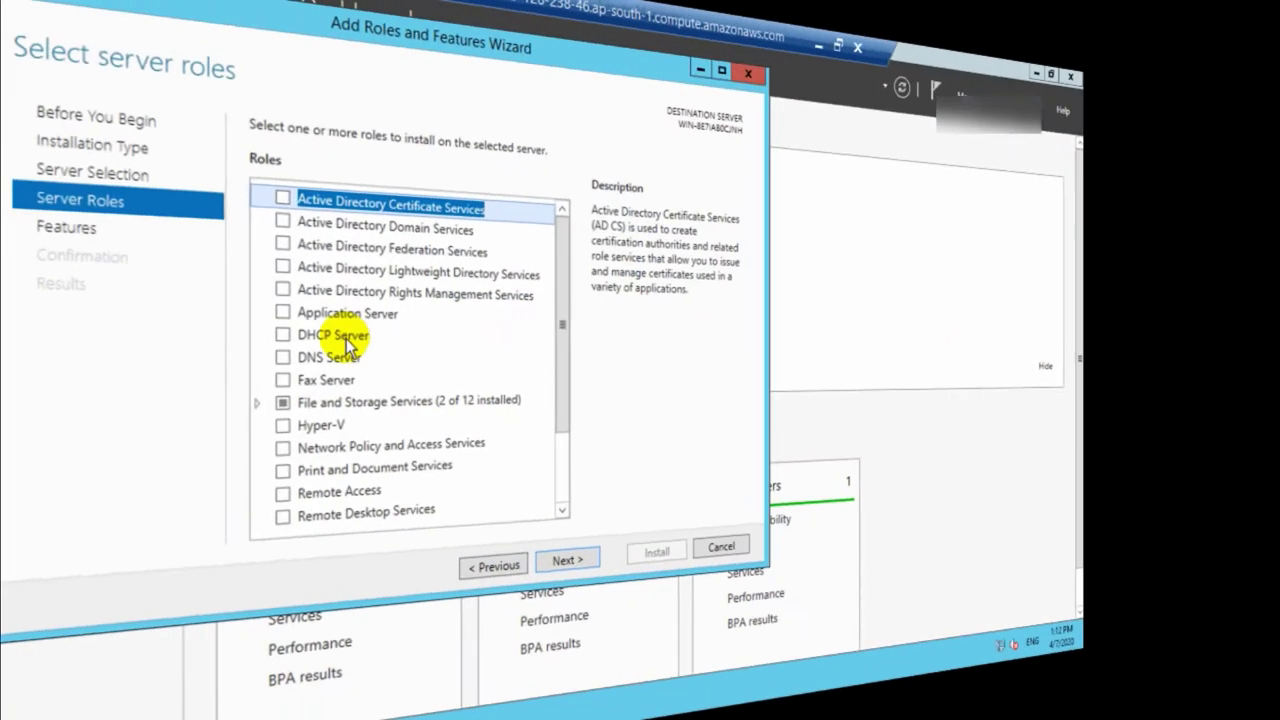
Select the Web Server (IIS) role and add its required features, including the management tools
{"action": "scroll", "coordinate": [554, 329], "scroll_direction": "down", "scroll_amount": 2}
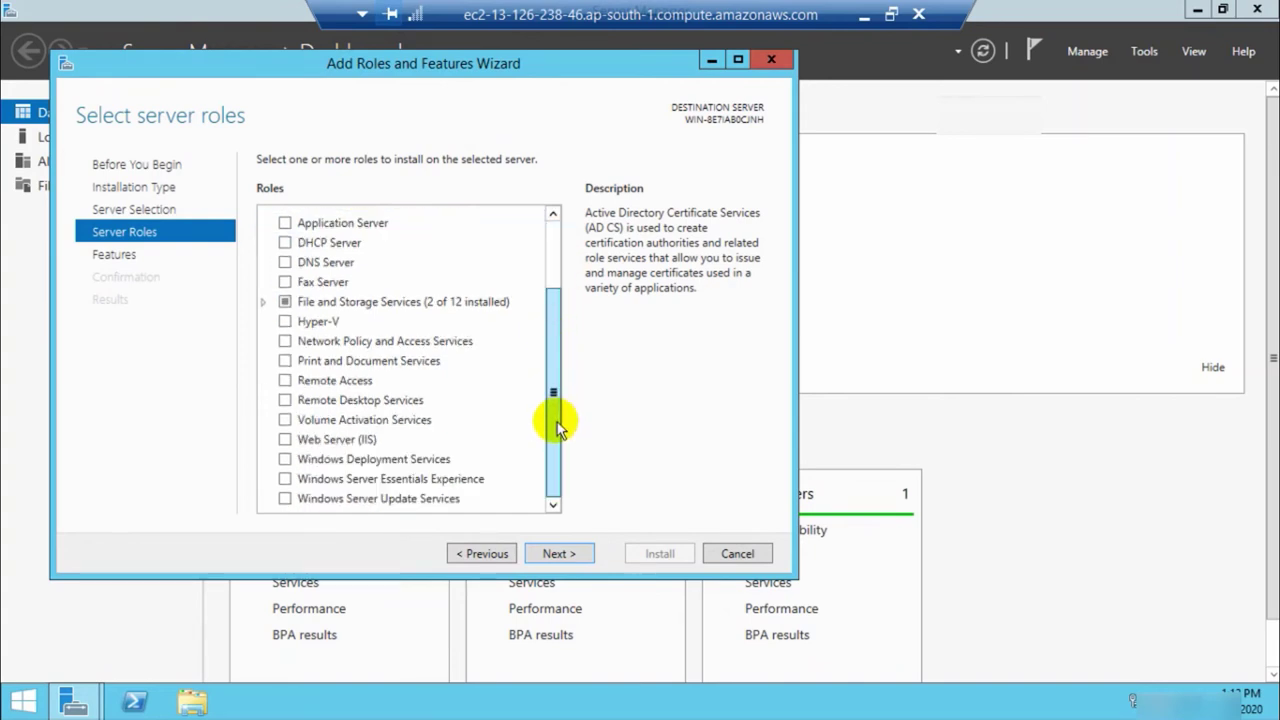
{"action": "left_click", "coordinate": [295, 438]}
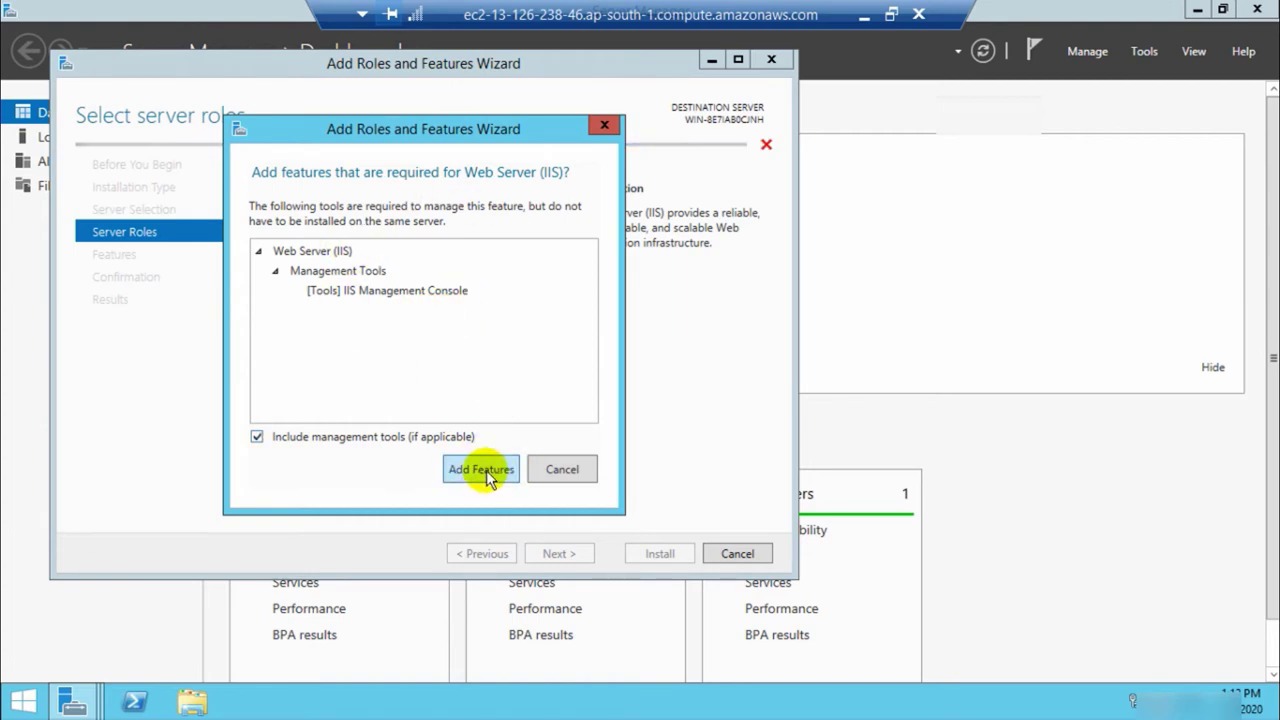
{"action": "left_click", "coordinate": [486, 470]}
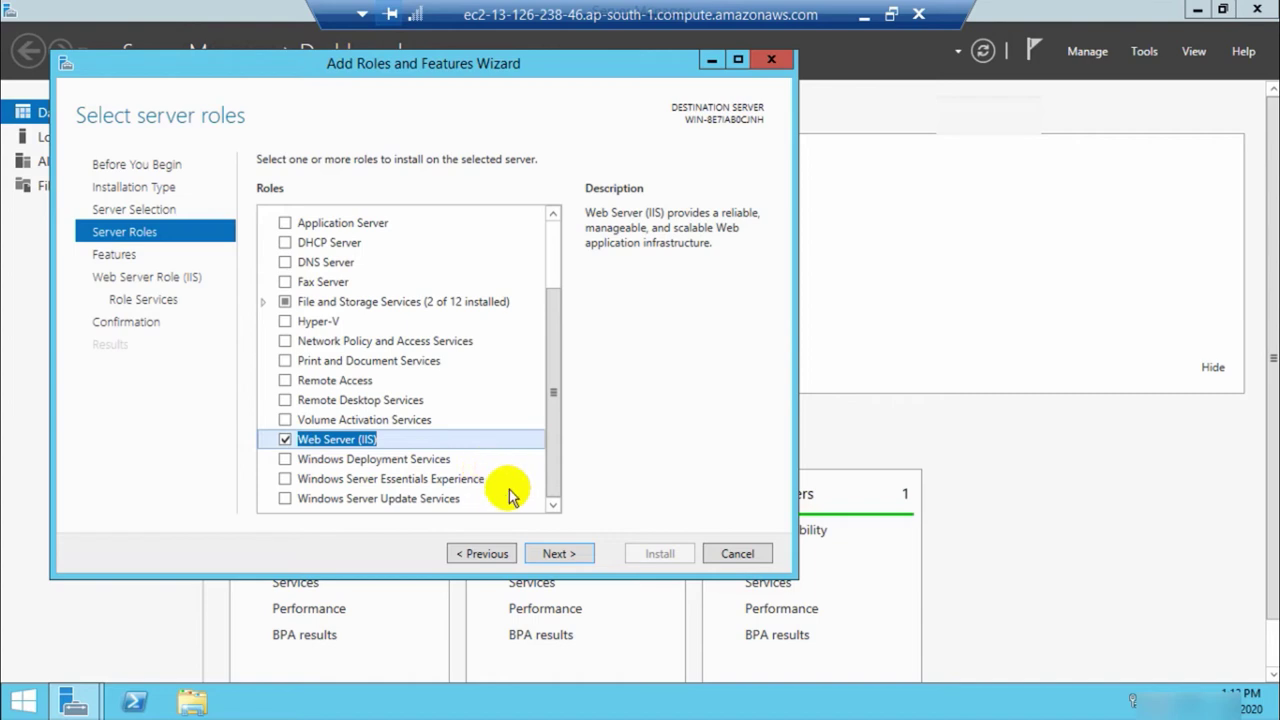
Install the Web Server (IIS) role with default features and role services, and close the wizard and Server Manager when it finishes
{"action": "left_click", "coordinate": [557, 554]}
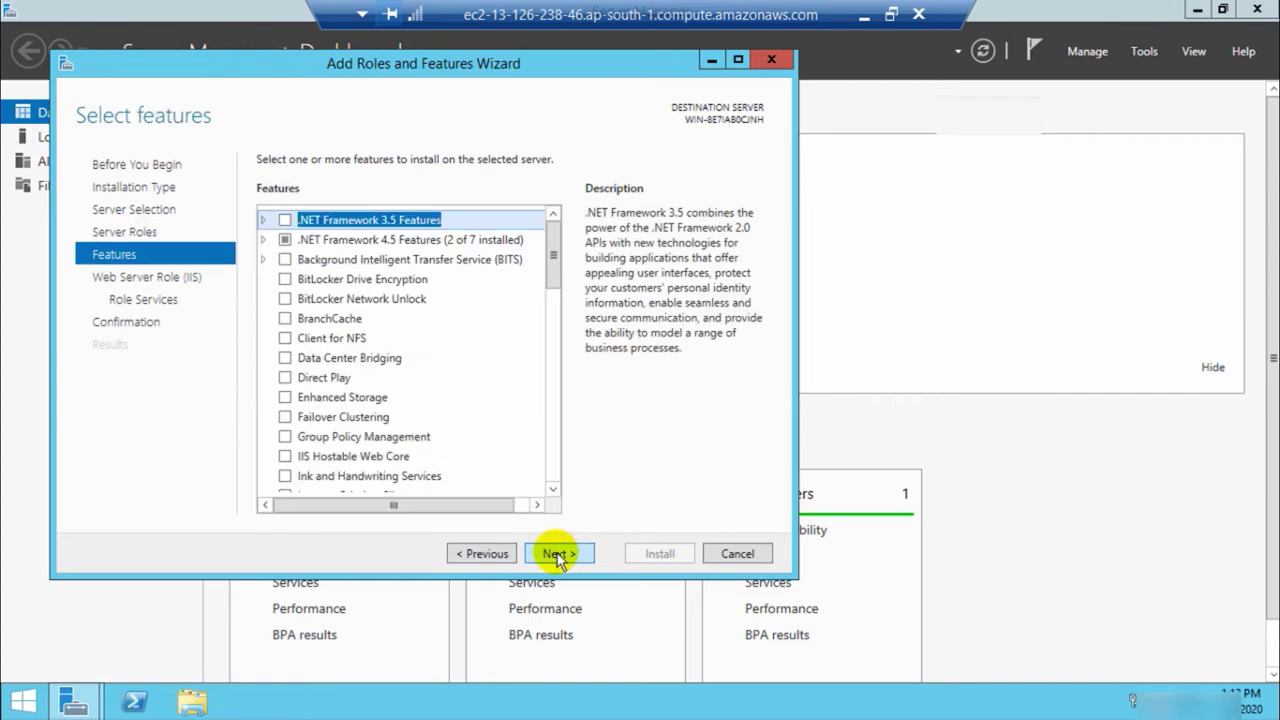
{"action": "left_click", "coordinate": [557, 554]}
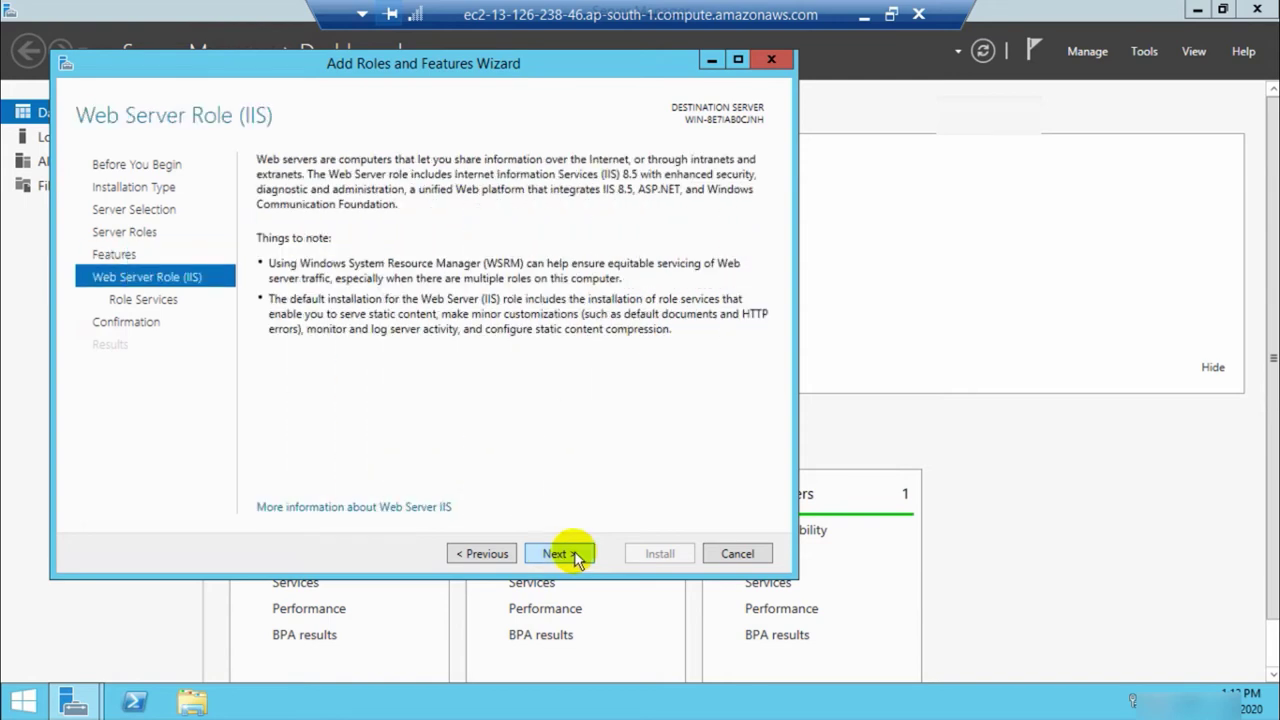
{"action": "left_click", "coordinate": [576, 558]}
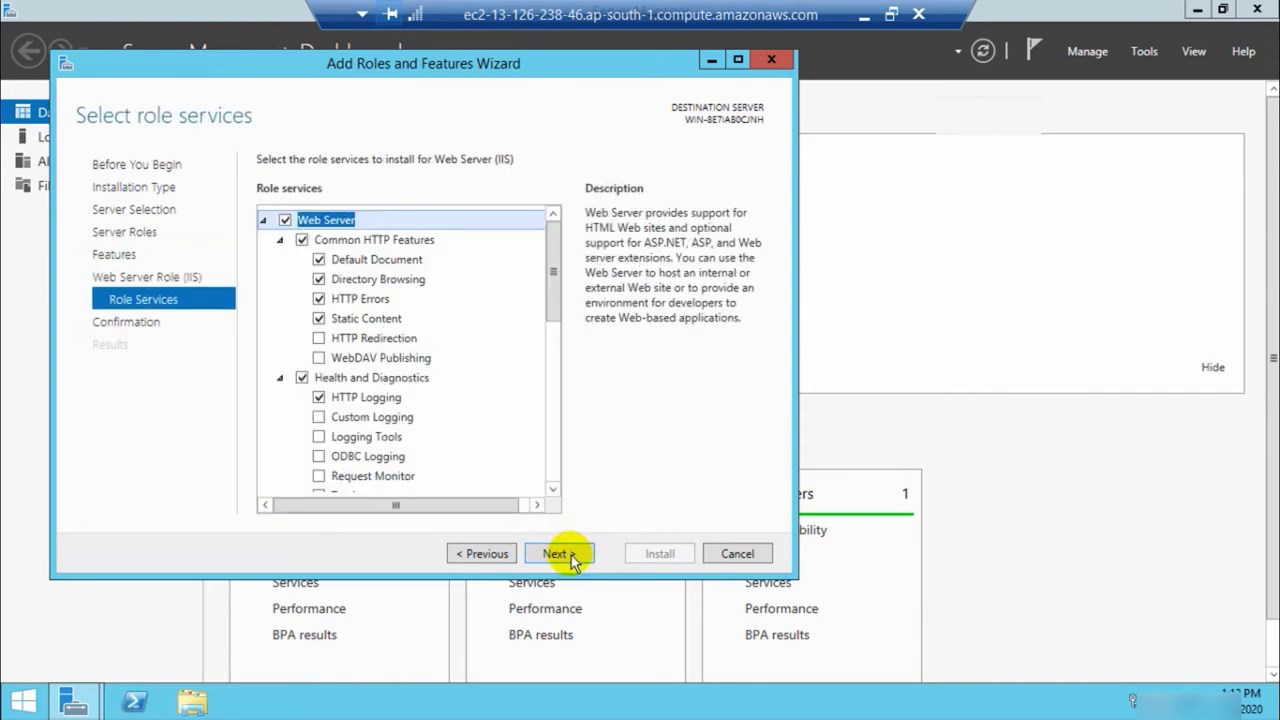
{"action": "left_click", "coordinate": [570, 556]}
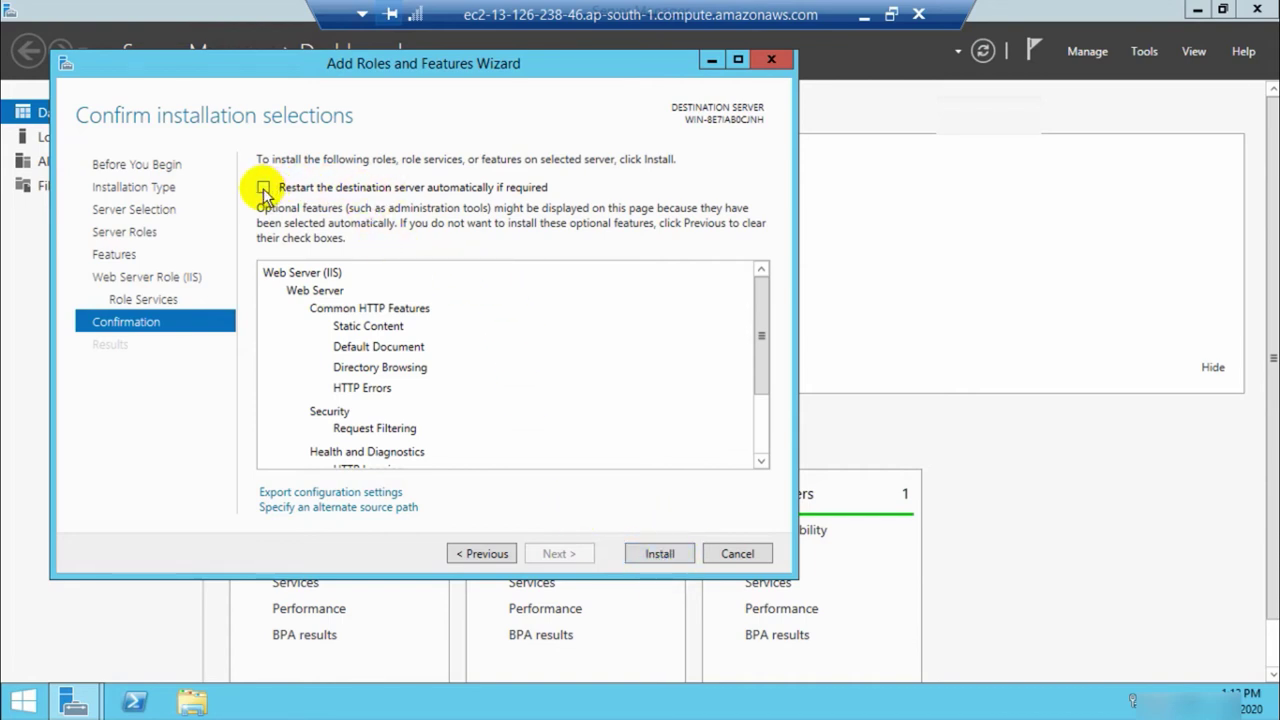
{"action": "left_click", "coordinate": [660, 553]}
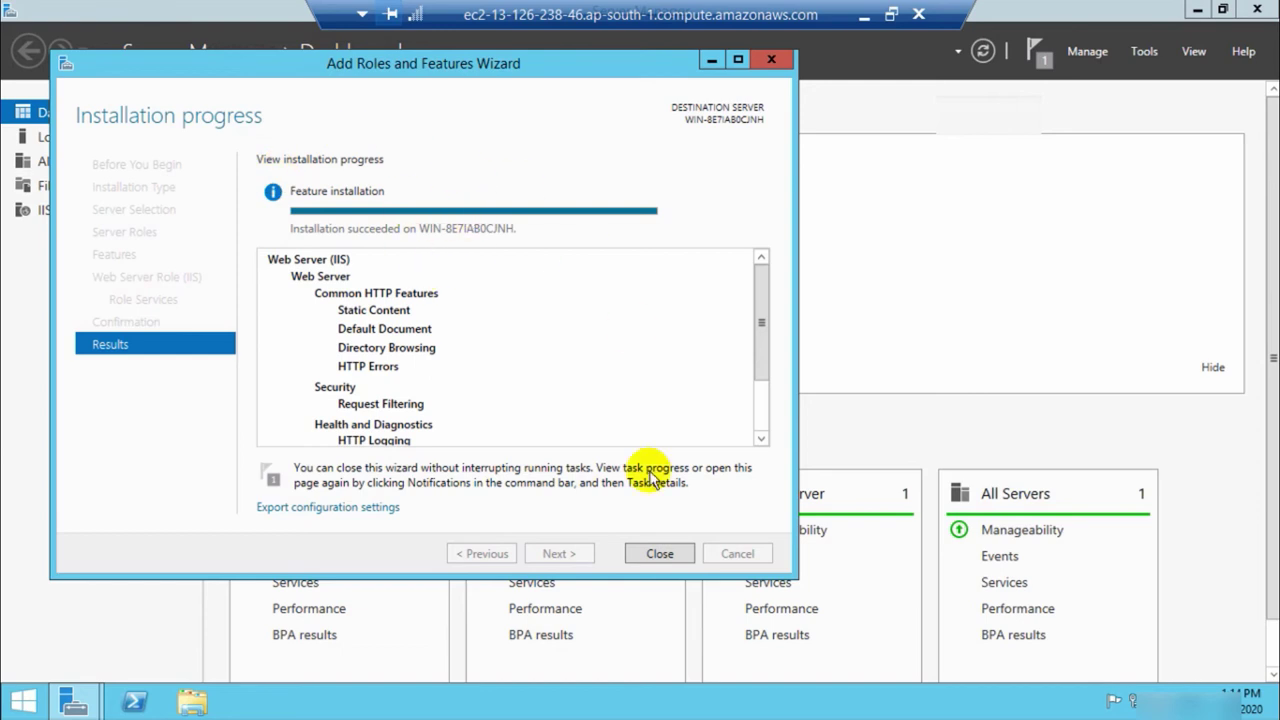
{"action": "left_click", "coordinate": [667, 558]}
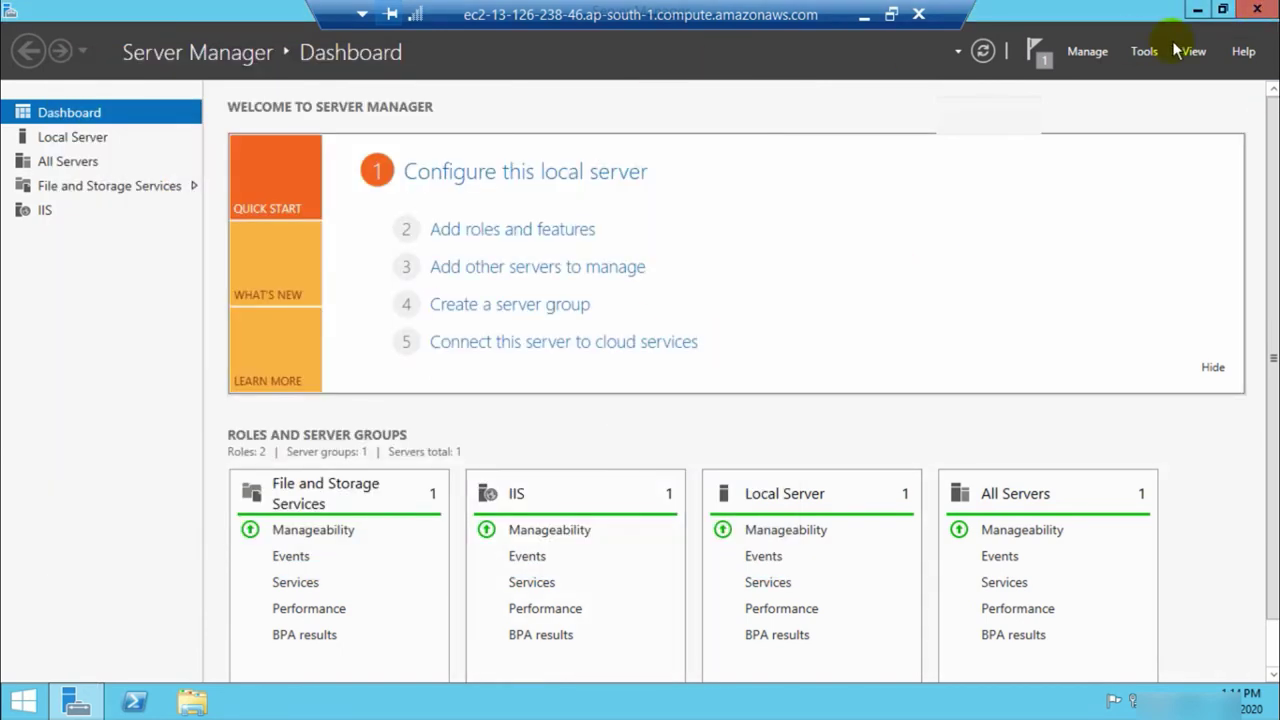
{"action": "left_click", "coordinate": [1257, 9]}
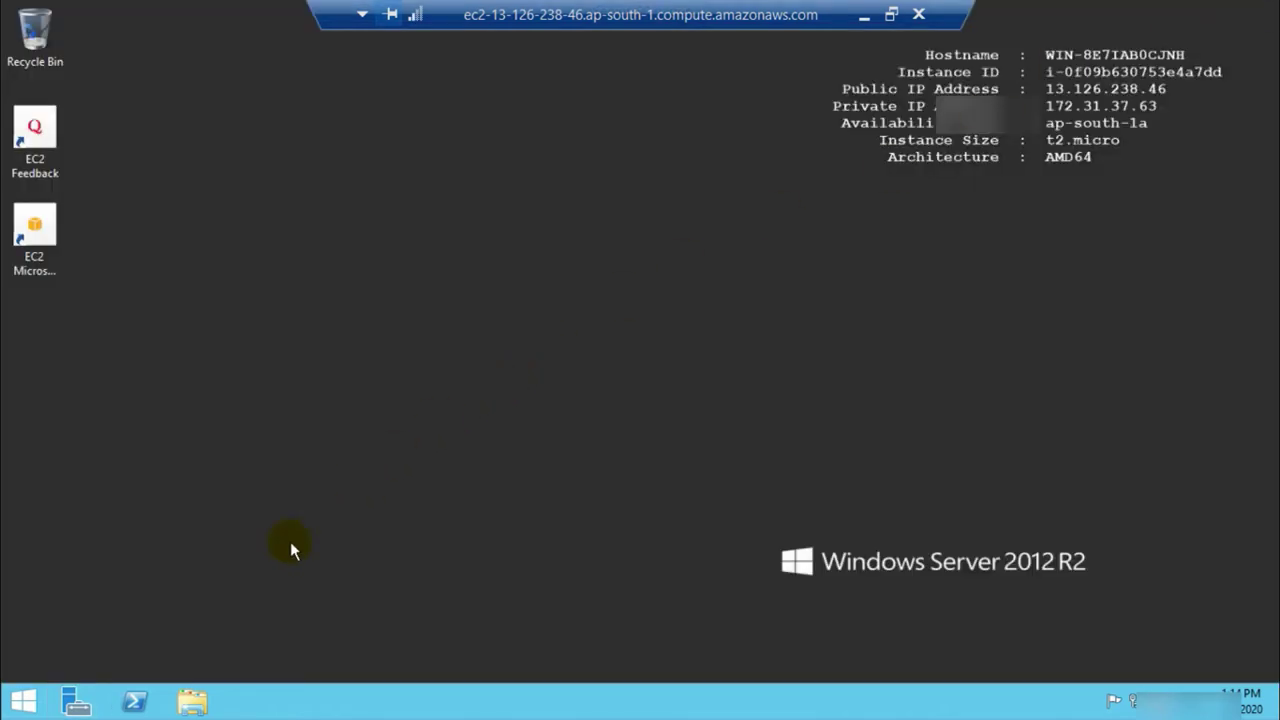
Delete the iis-85 and iisstart files from the C: drive's inetpub\wwwroot folder
{"action": "left_click", "coordinate": [202, 712]}
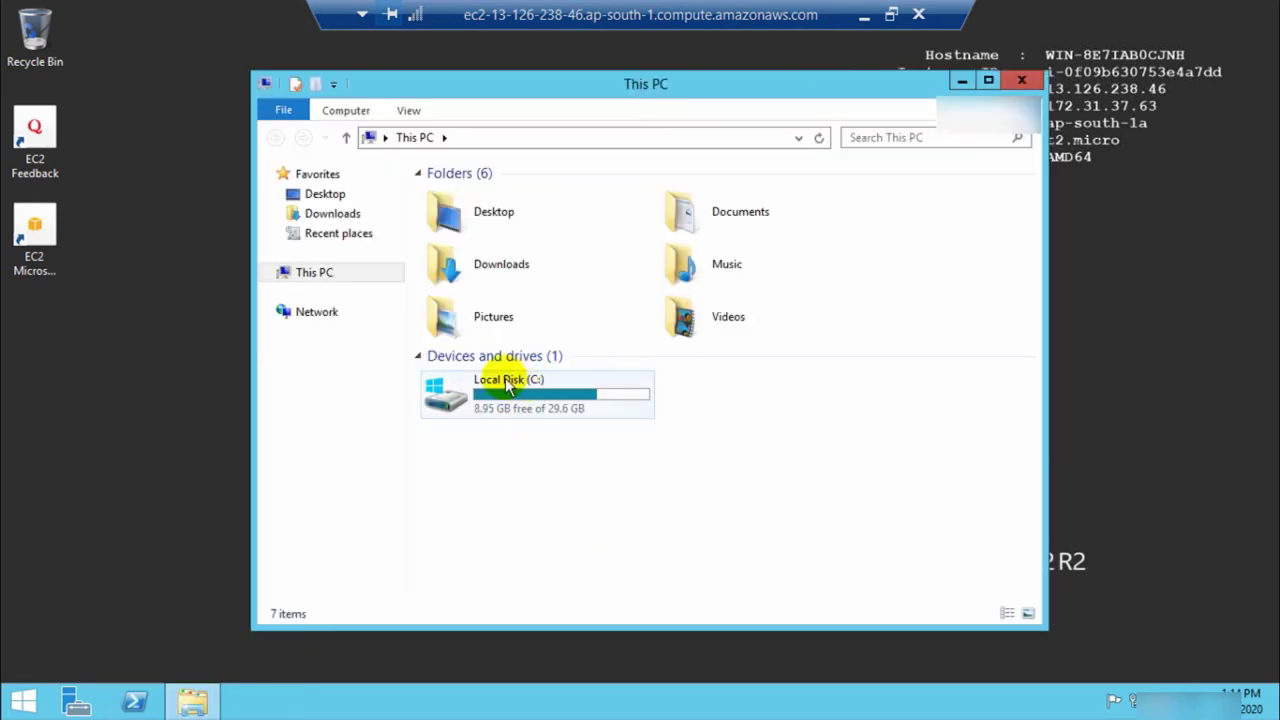
{"action": "mouse_move", "coordinate": [543, 374]}
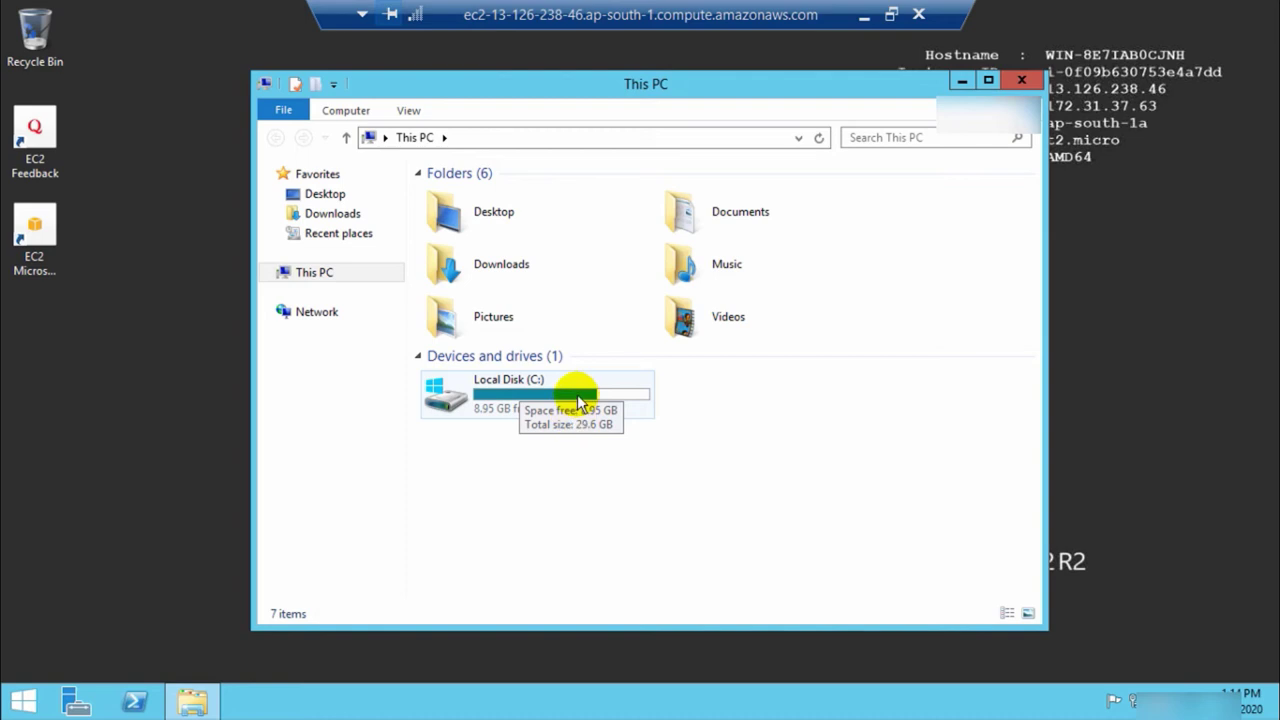
{"action": "double_click", "coordinate": [574, 403]}
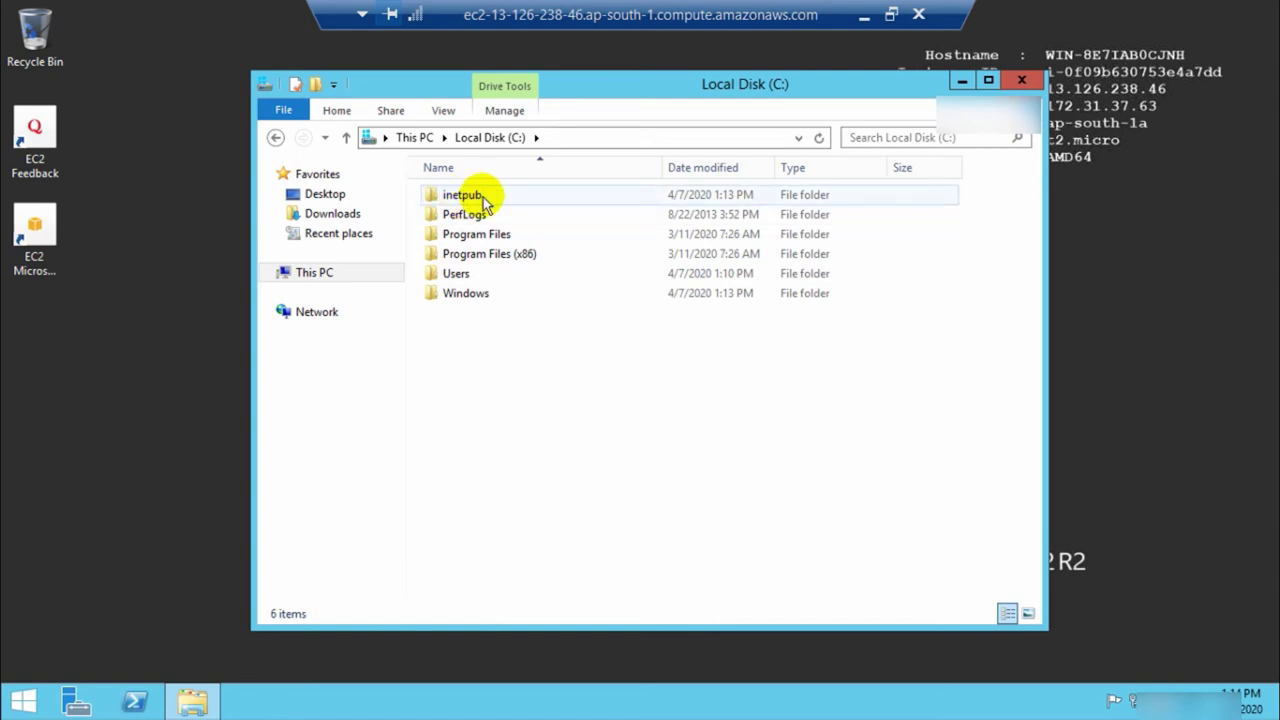
{"action": "double_click", "coordinate": [490, 204]}
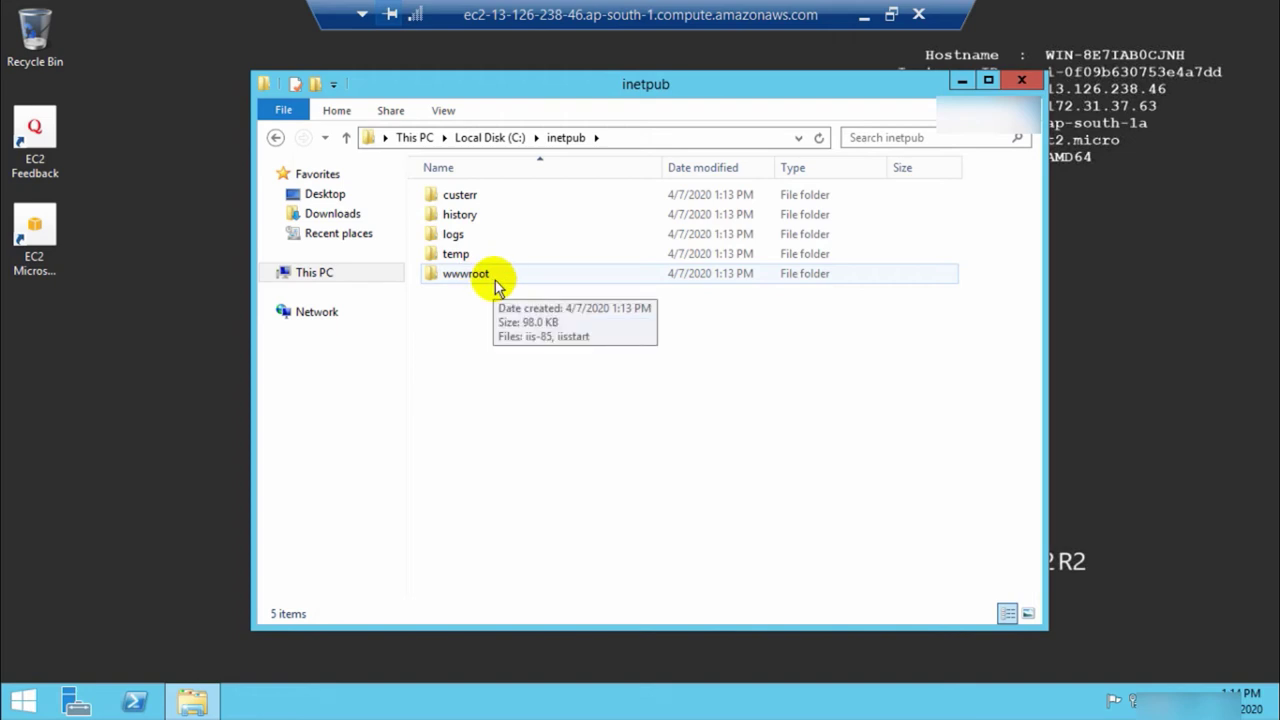
{"action": "double_click", "coordinate": [497, 280]}
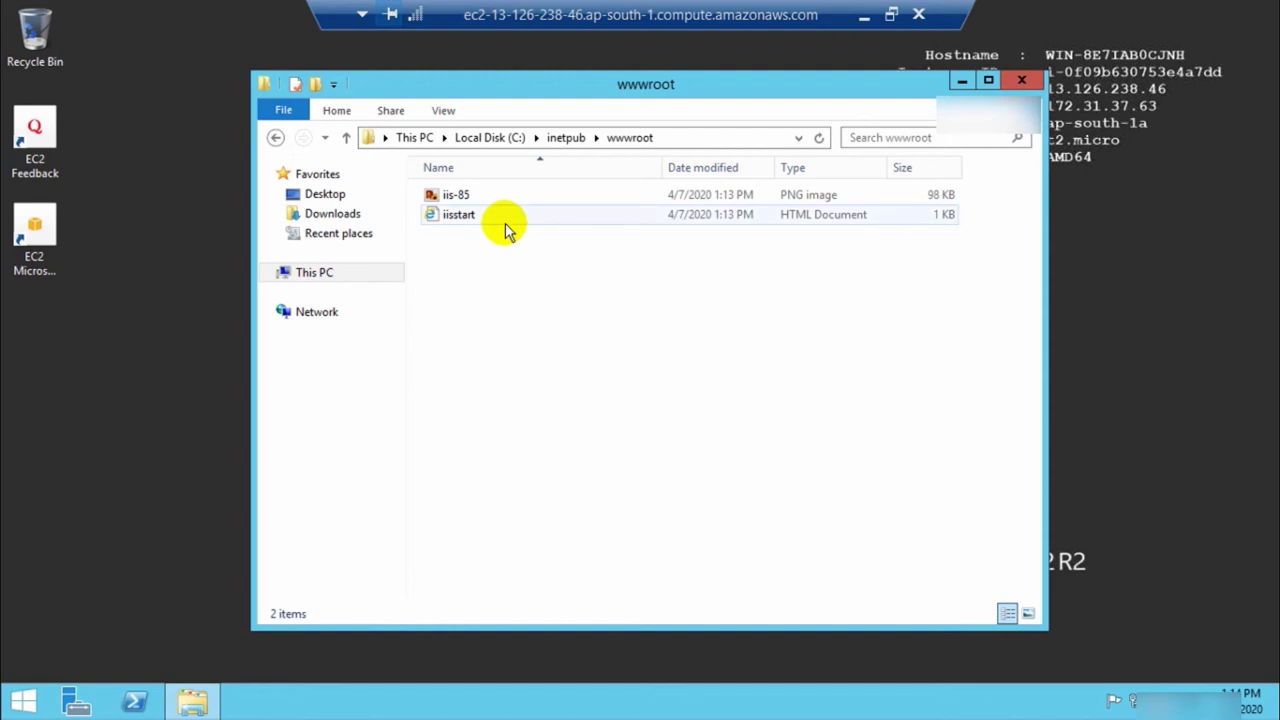
{"action": "key", "text": "ctrl+a"}
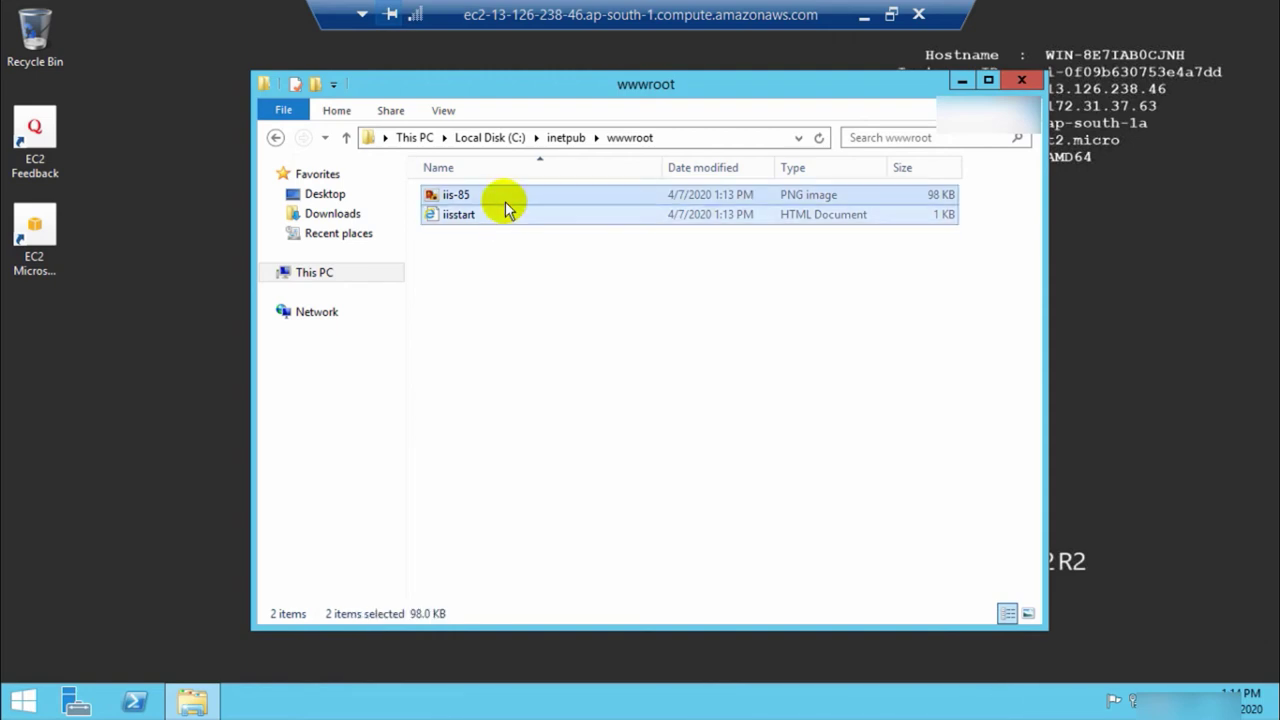
{"action": "right_click", "coordinate": [505, 201]}
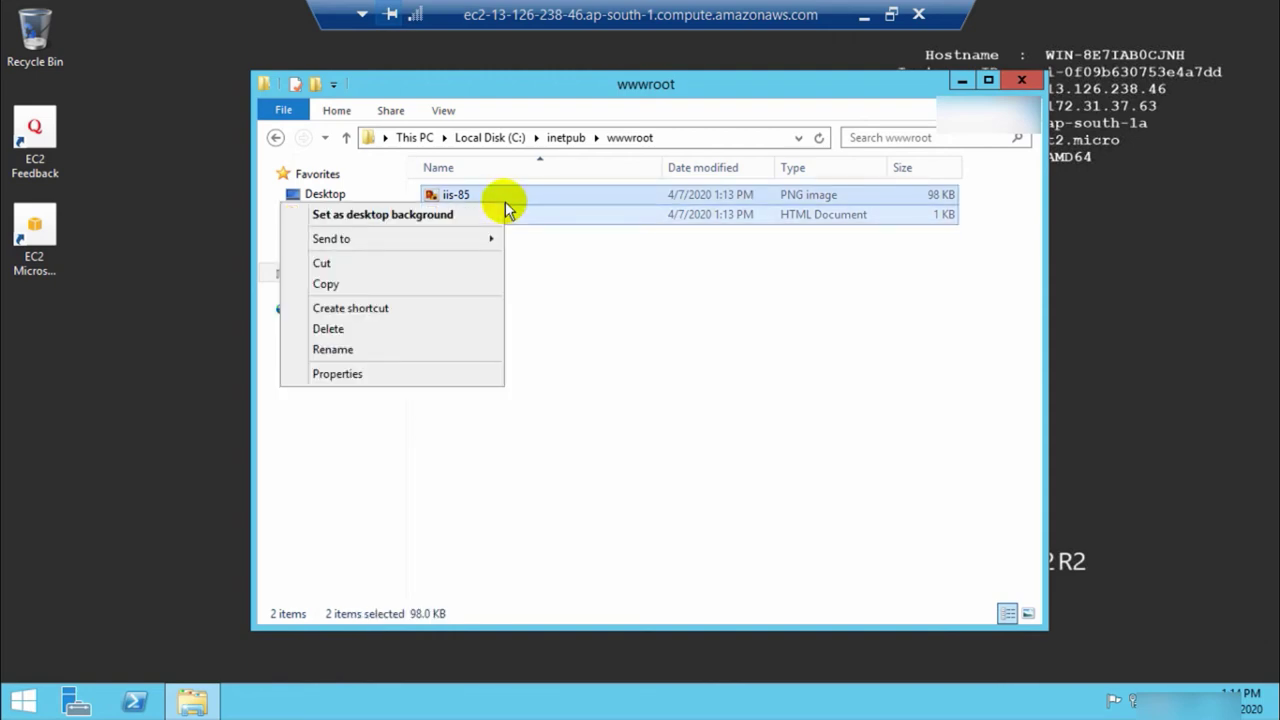
{"action": "left_click", "coordinate": [429, 328]}
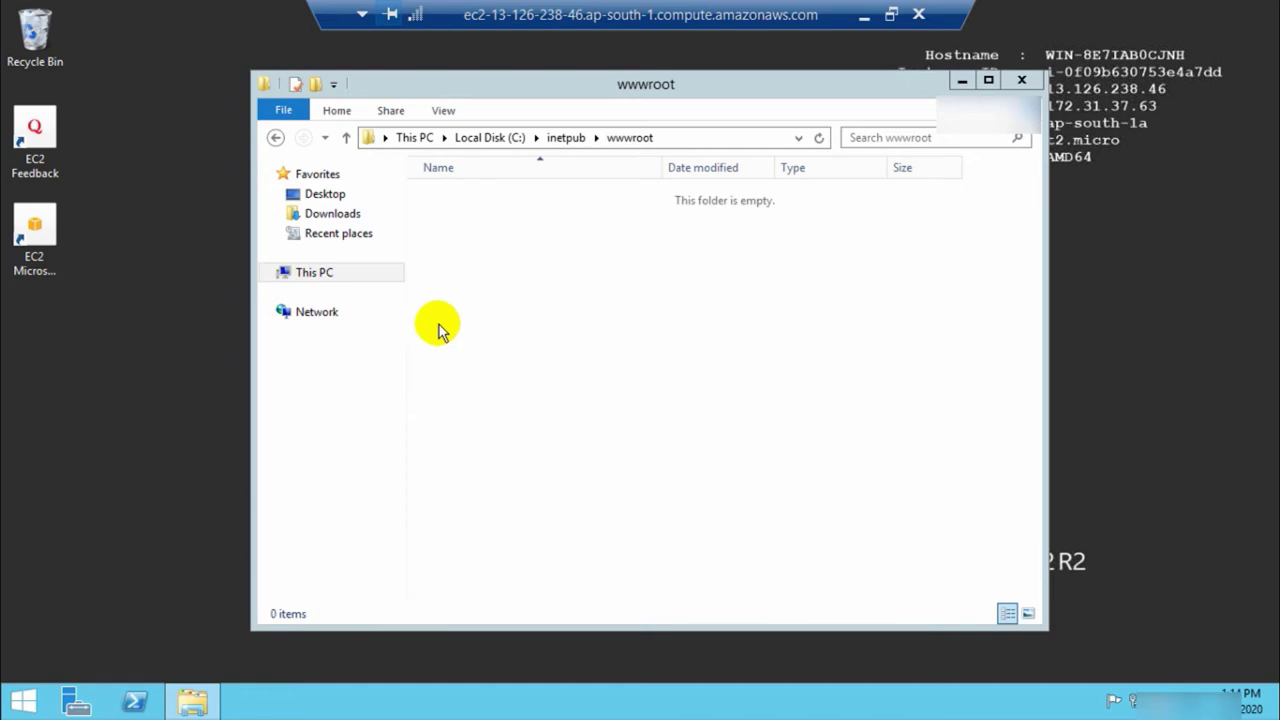
Create a text document with the default name in the wwwroot folder and open it
{"action": "right_click", "coordinate": [526, 231]}
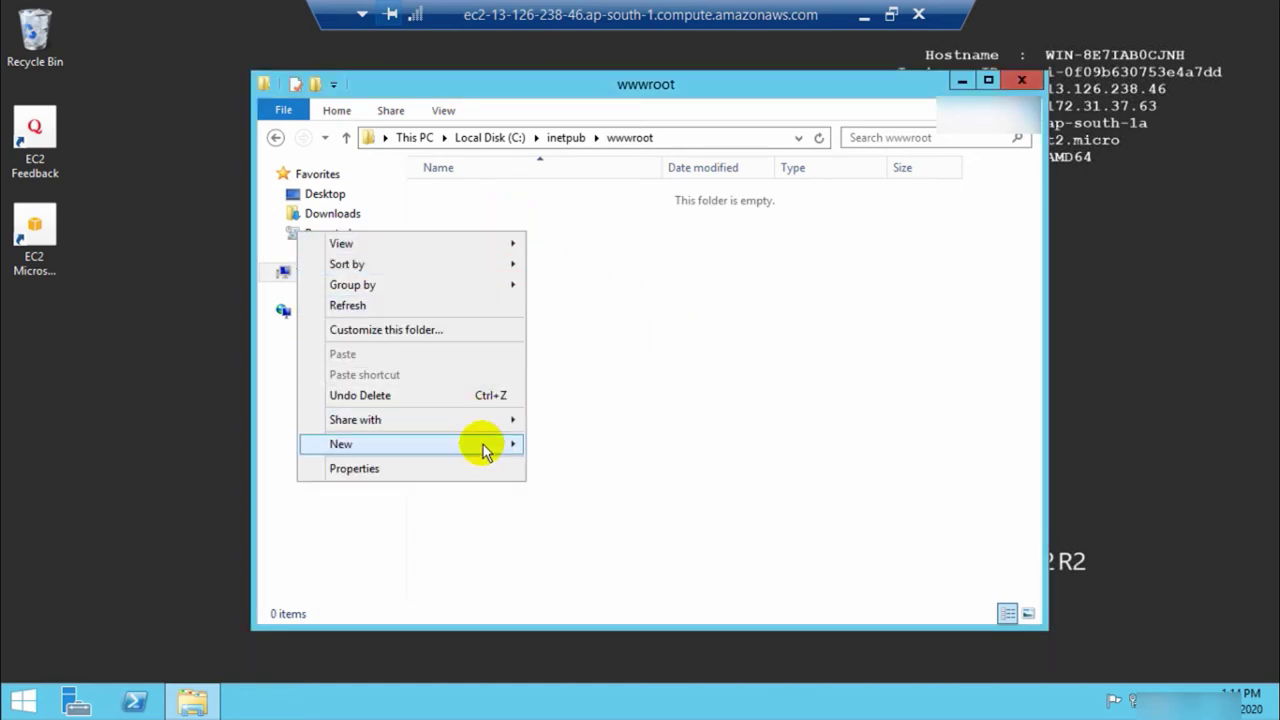
{"action": "mouse_move", "coordinate": [485, 446]}
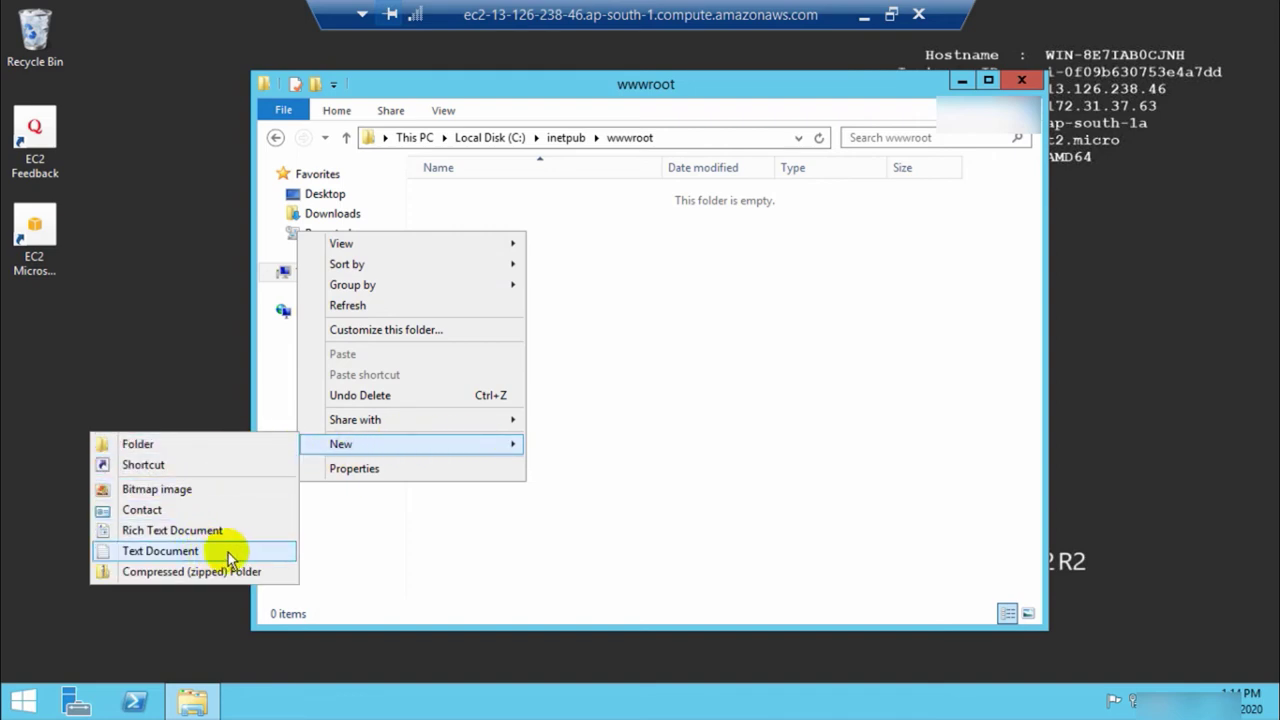
{"action": "left_click", "coordinate": [160, 551]}
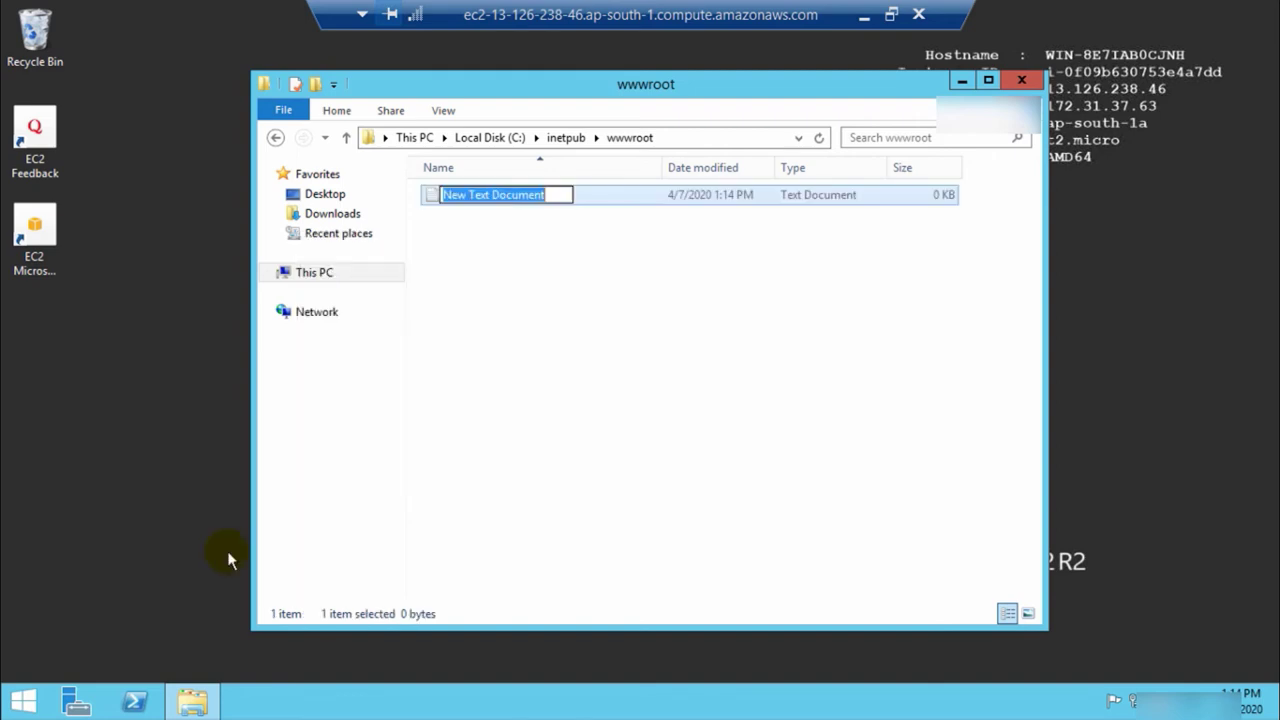
{"action": "key", "text": "Return"}
{"action": "double_click", "coordinate": [435, 197]}
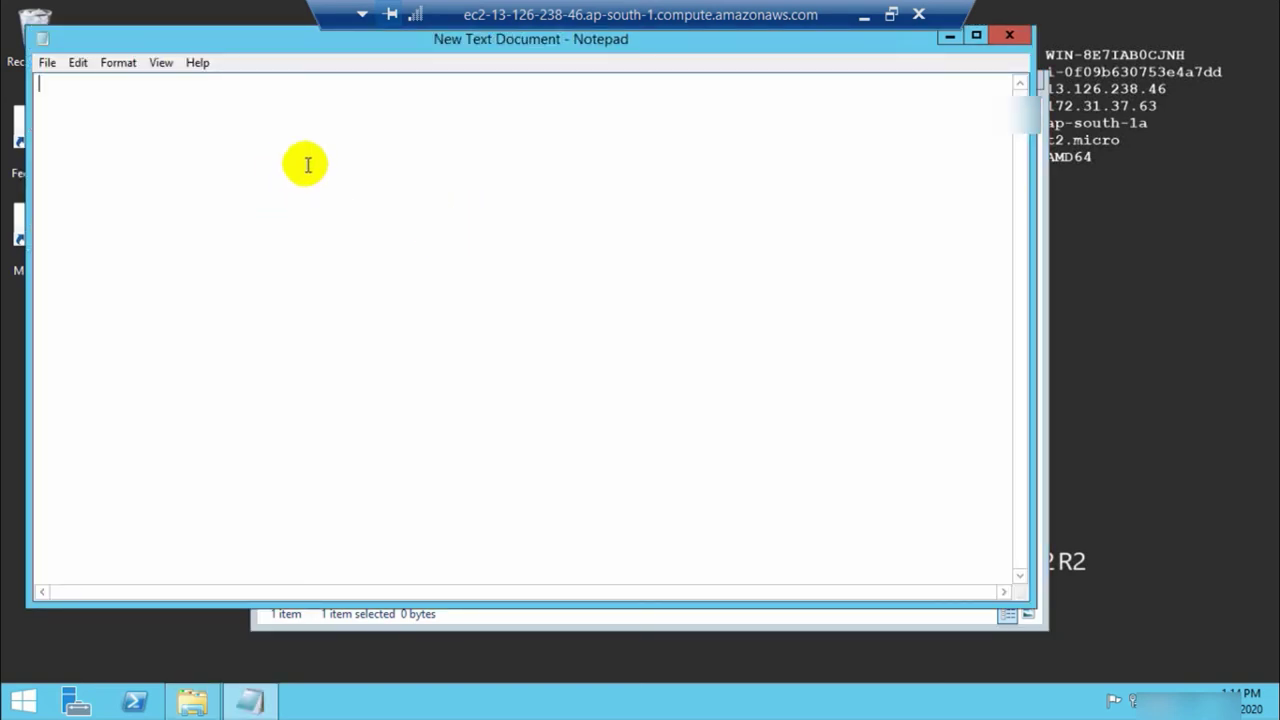
Write "THIS IS MY FIRST STATIC WEBSITE RUNNING IN MUMBAI" in the new text document
{"action": "type", "text": "t"}
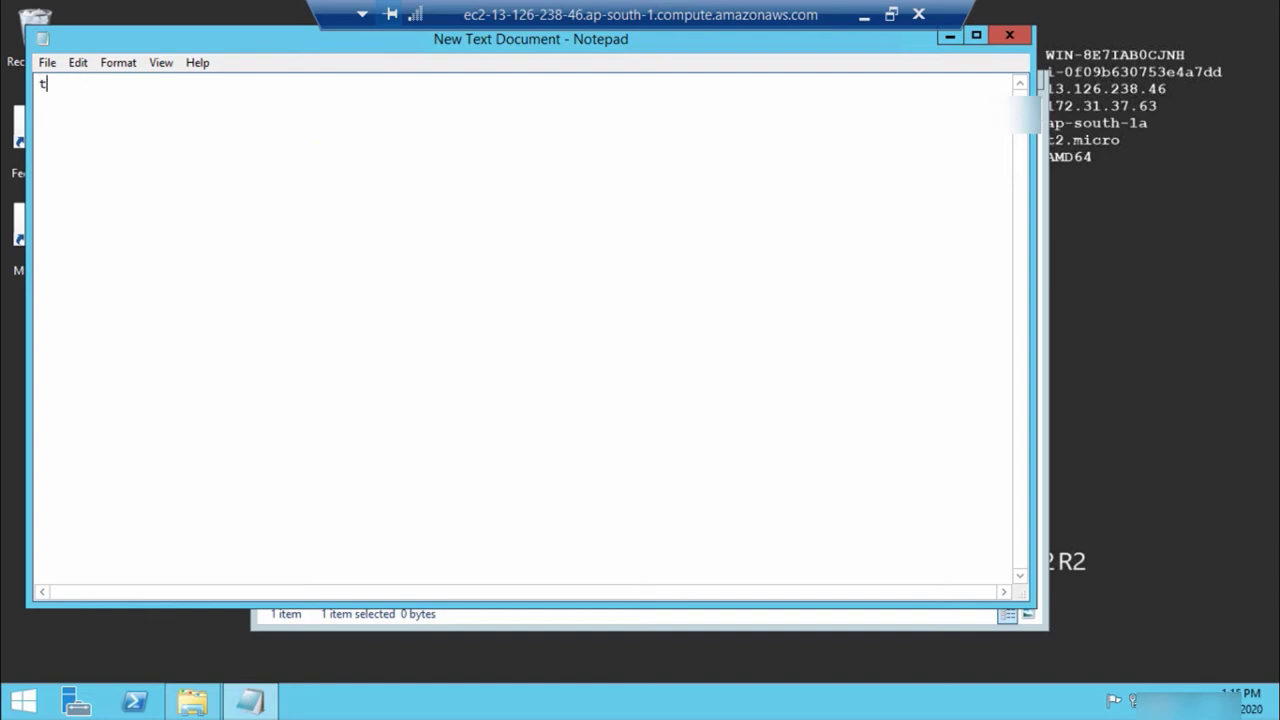
{"action": "key", "text": "BackSpace"}
{"action": "type", "text": "THIS IS MY FIRST STATIC WEBSIT"}
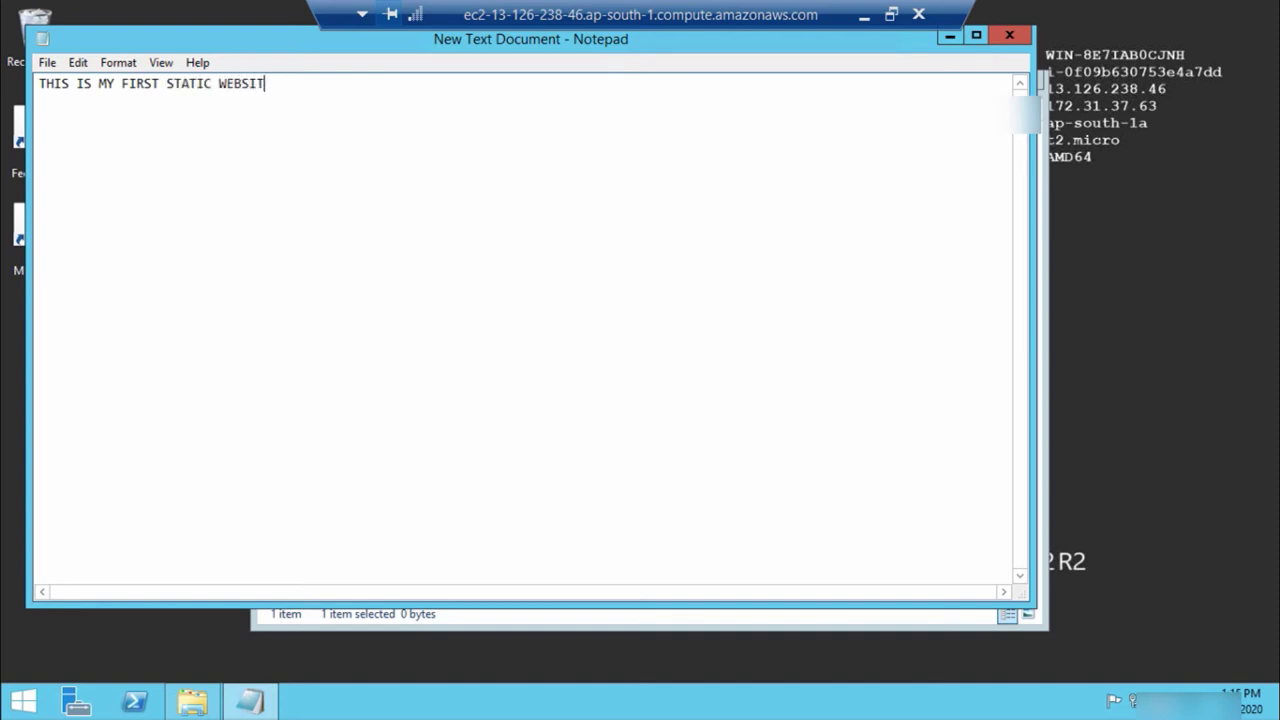
{"action": "type", "text": "E RUNNING IN MUMBAI"}
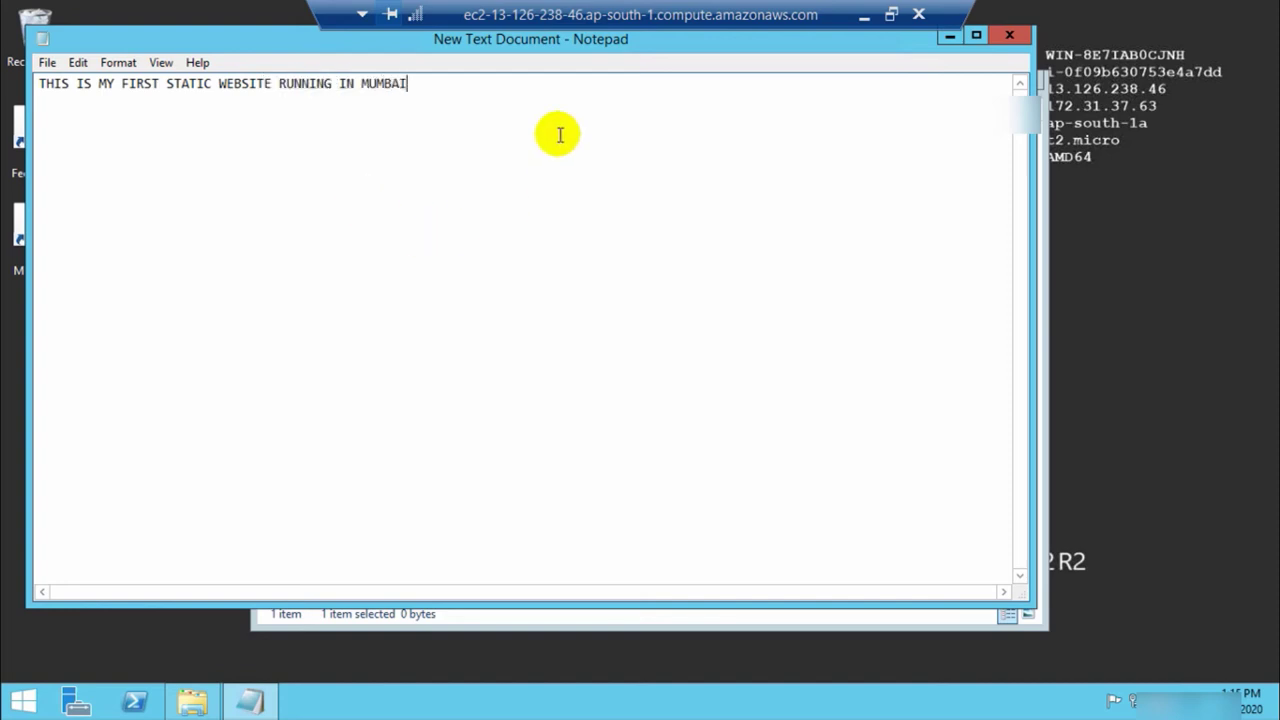
Save the text document in the wwwroot folder as index.html with the All Files type, and close Notepad
{"action": "left_click", "coordinate": [46, 64]}
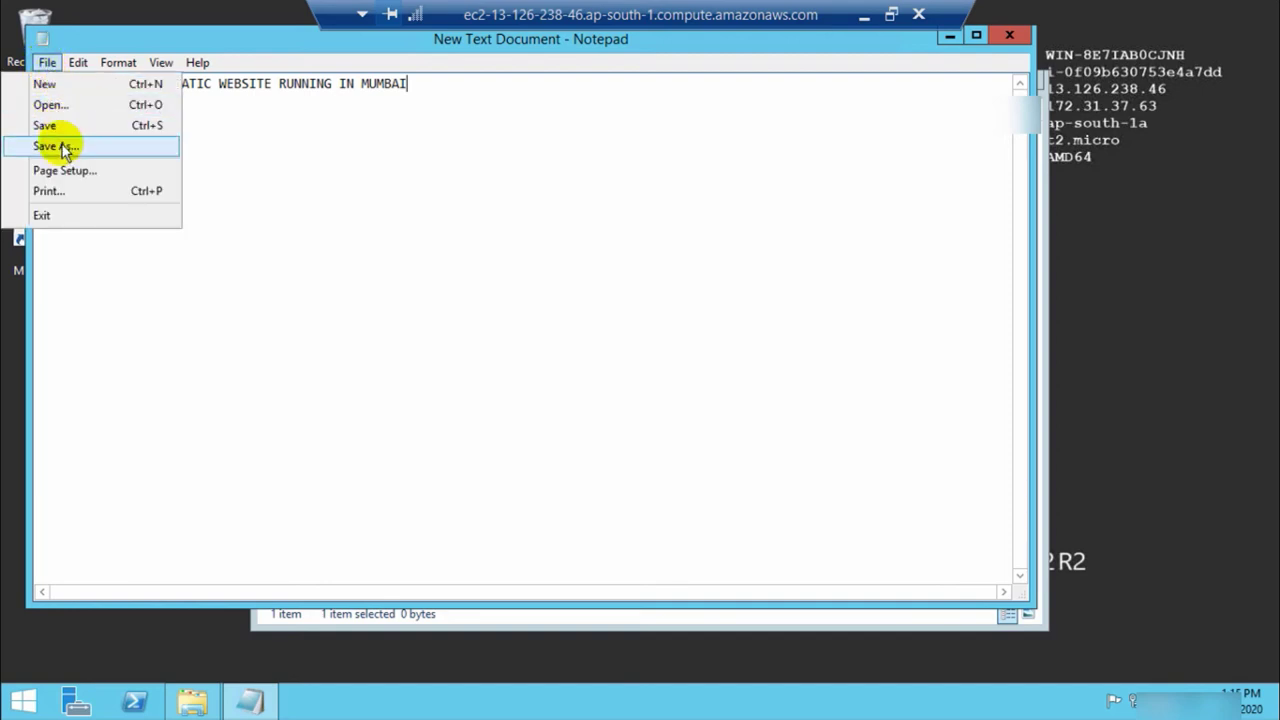
{"action": "left_click", "coordinate": [100, 148]}
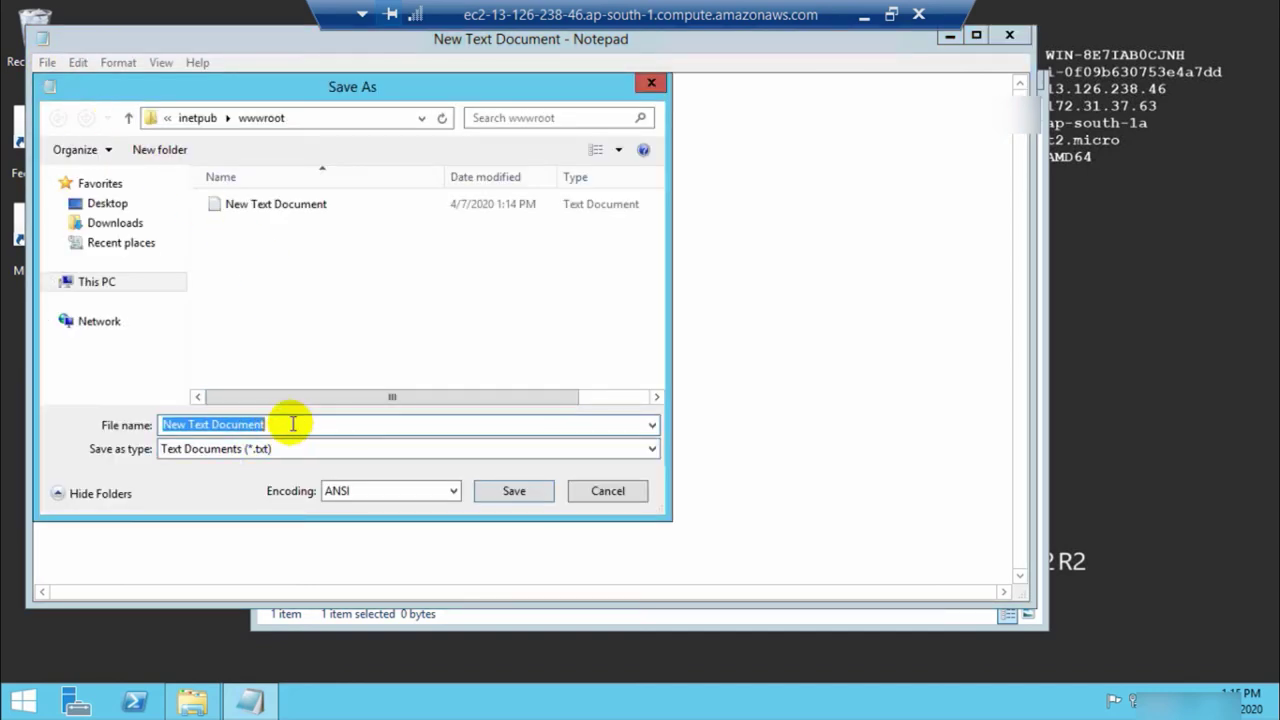
{"action": "type", "text": "index.html"}
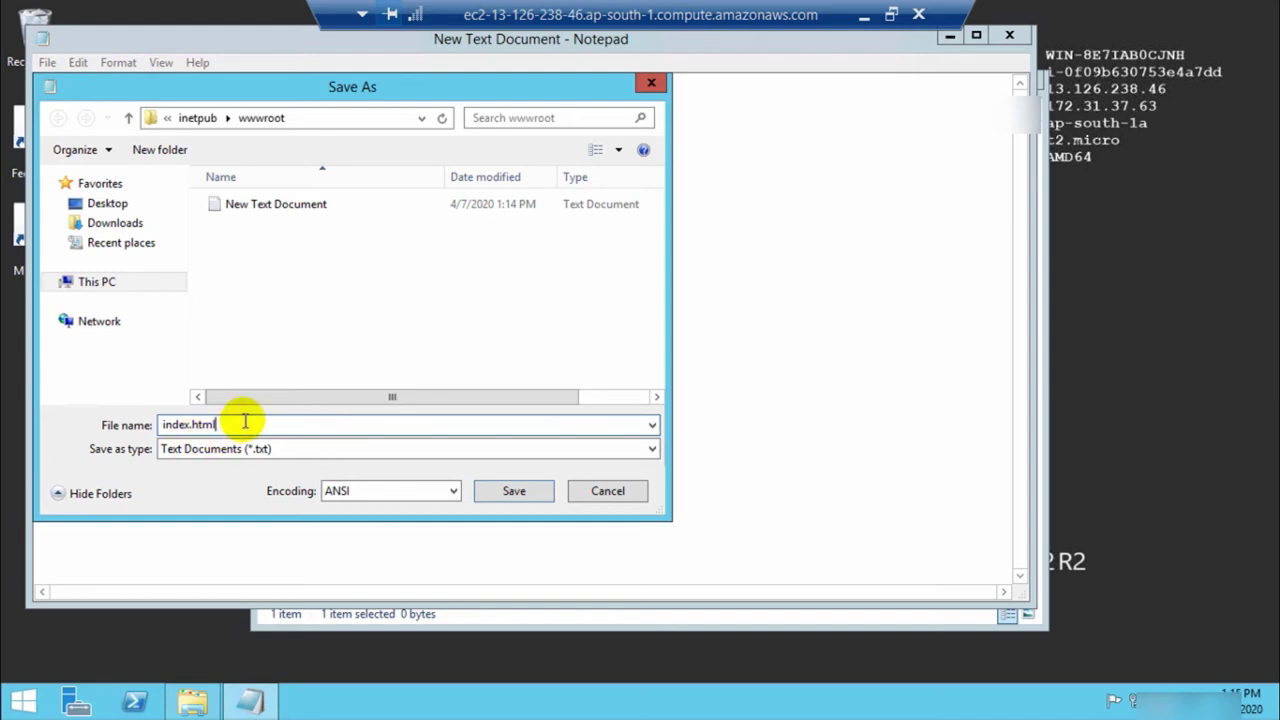
{"action": "left_click", "coordinate": [287, 450]}
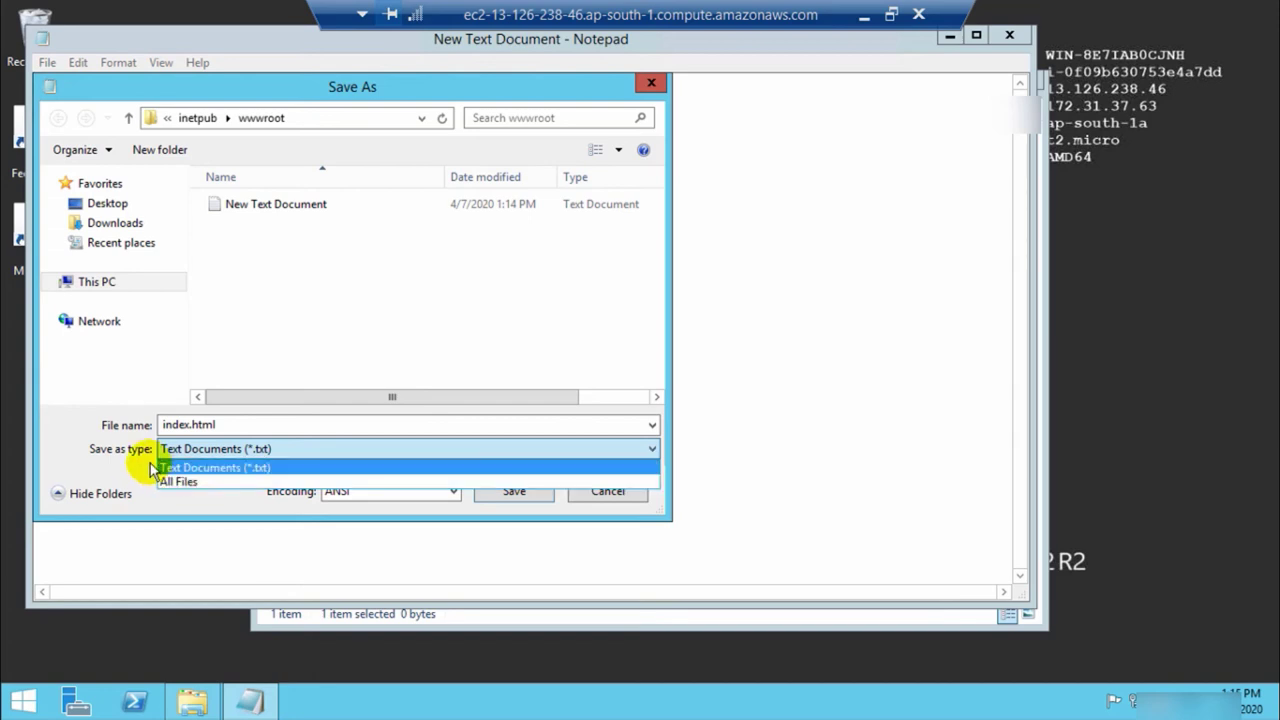
{"action": "left_click", "coordinate": [229, 489]}
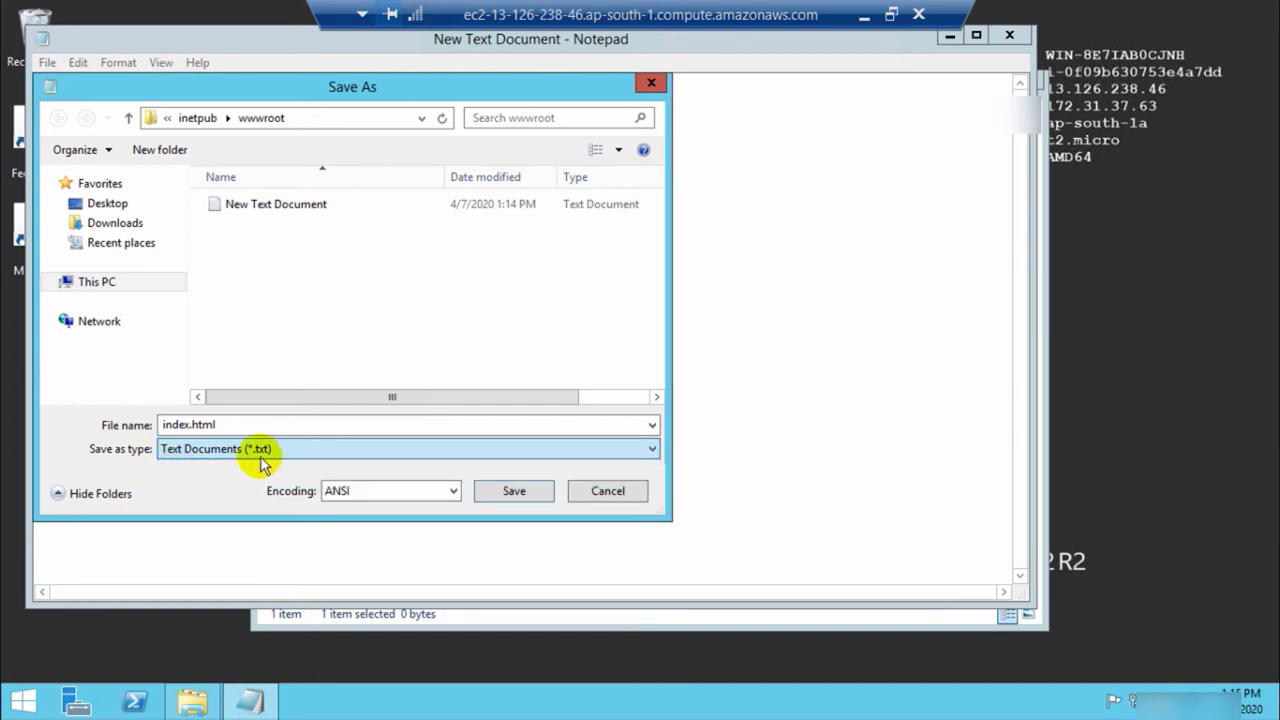
{"action": "key", "text": "Down"}
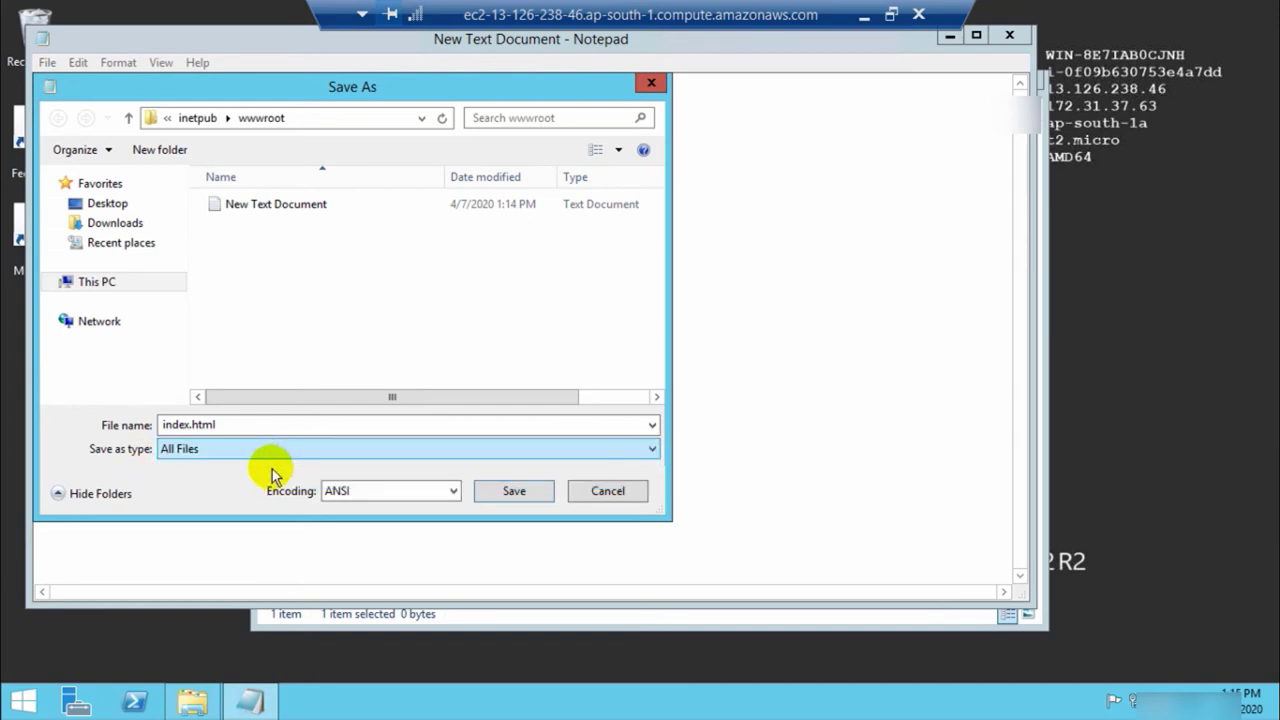
{"action": "left_click", "coordinate": [512, 491]}
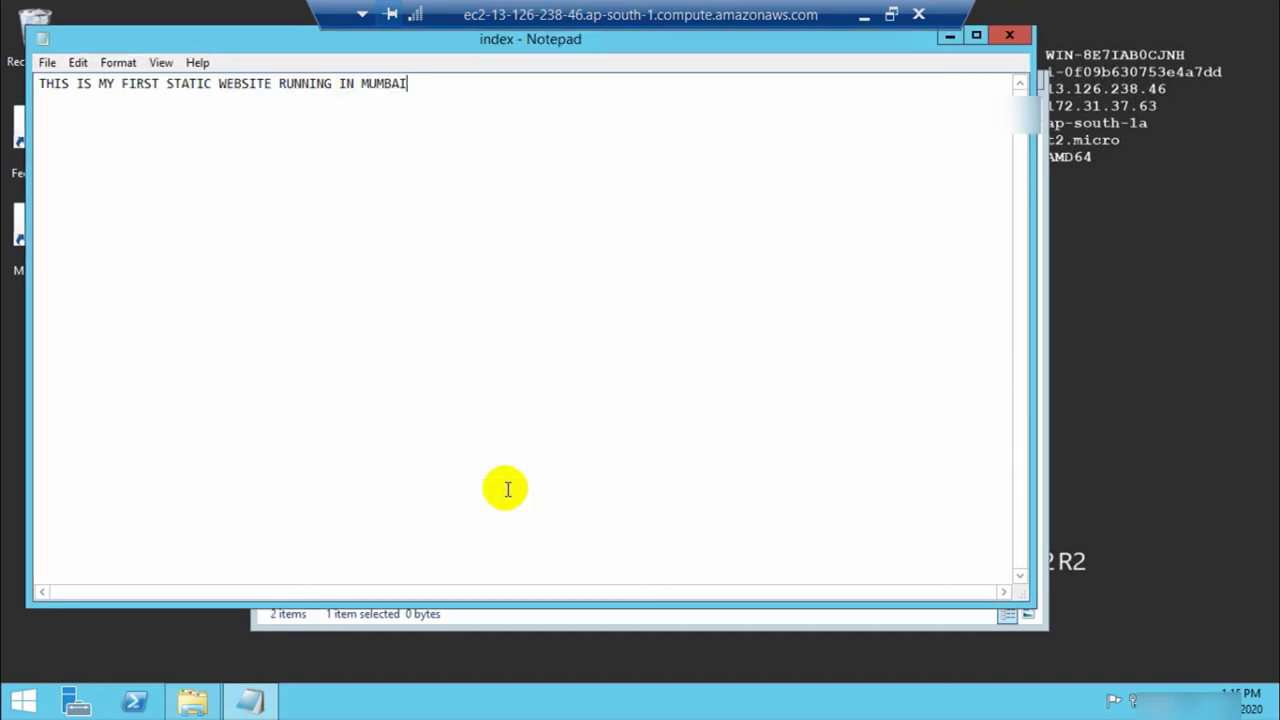
{"action": "left_click", "coordinate": [1010, 37]}
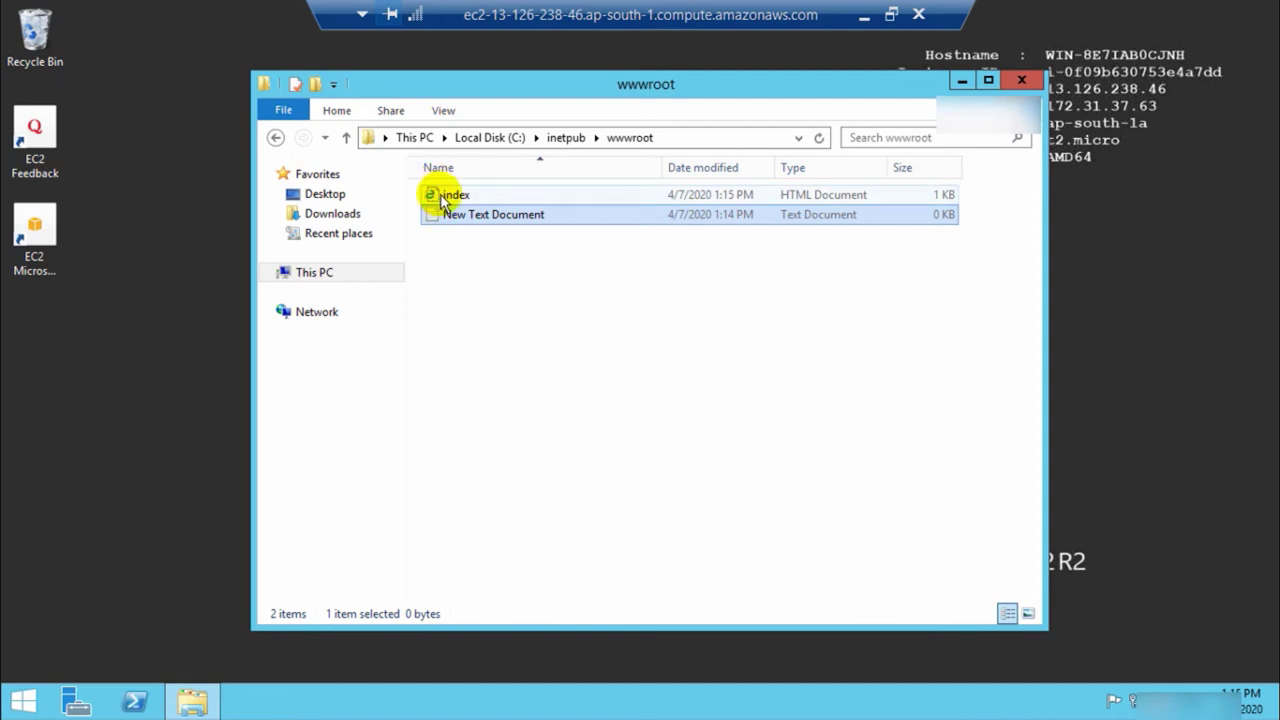
Delete the leftover New Text Document from the wwwroot folder, and leave the folder and the remote session
{"action": "left_click", "coordinate": [583, 218]}
{"action": "key", "text": "BackSpace"}
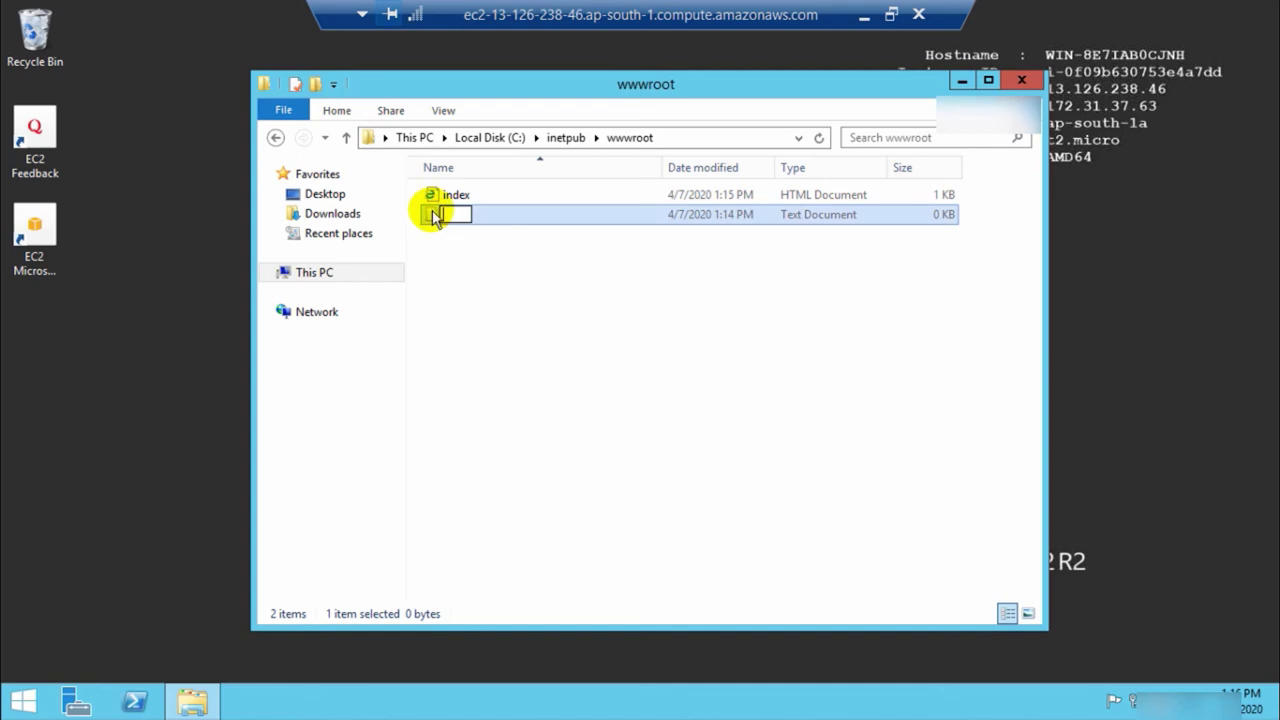
{"action": "key", "text": "Escape"}
{"action": "key", "text": "Delete"}
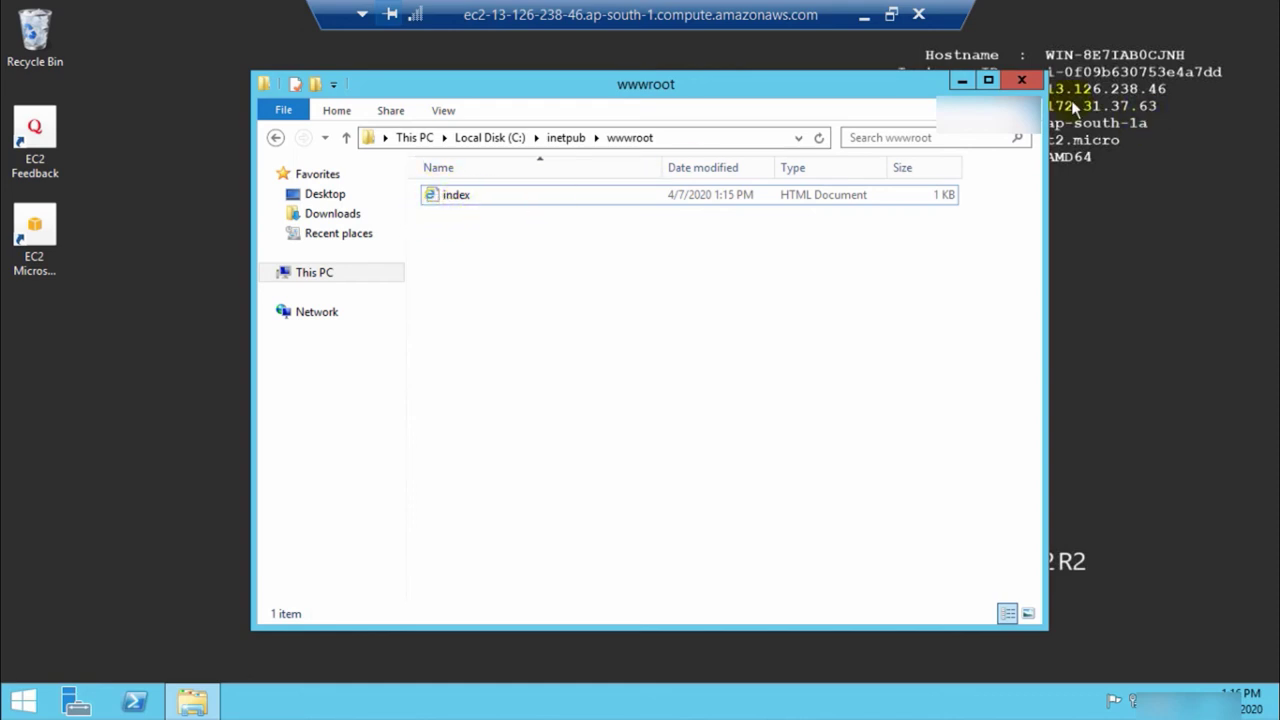
{"action": "left_click", "coordinate": [1029, 81]}
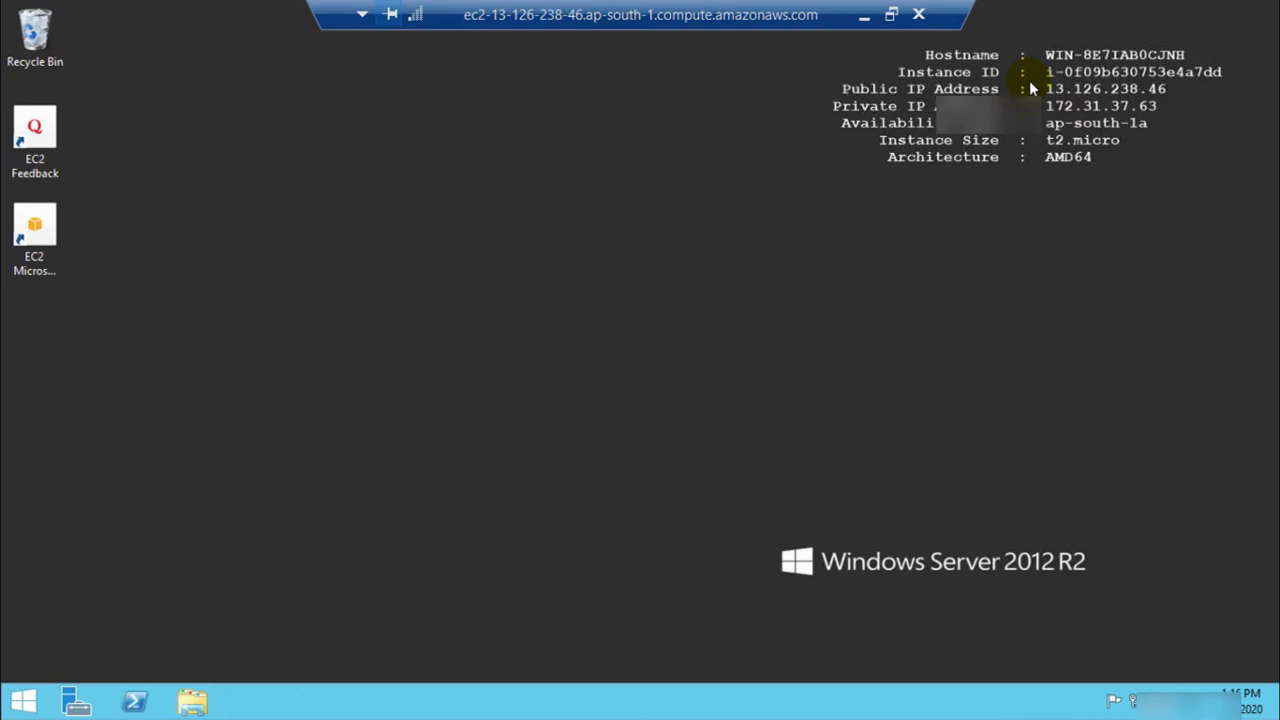
{"action": "left_click", "coordinate": [865, 20]}
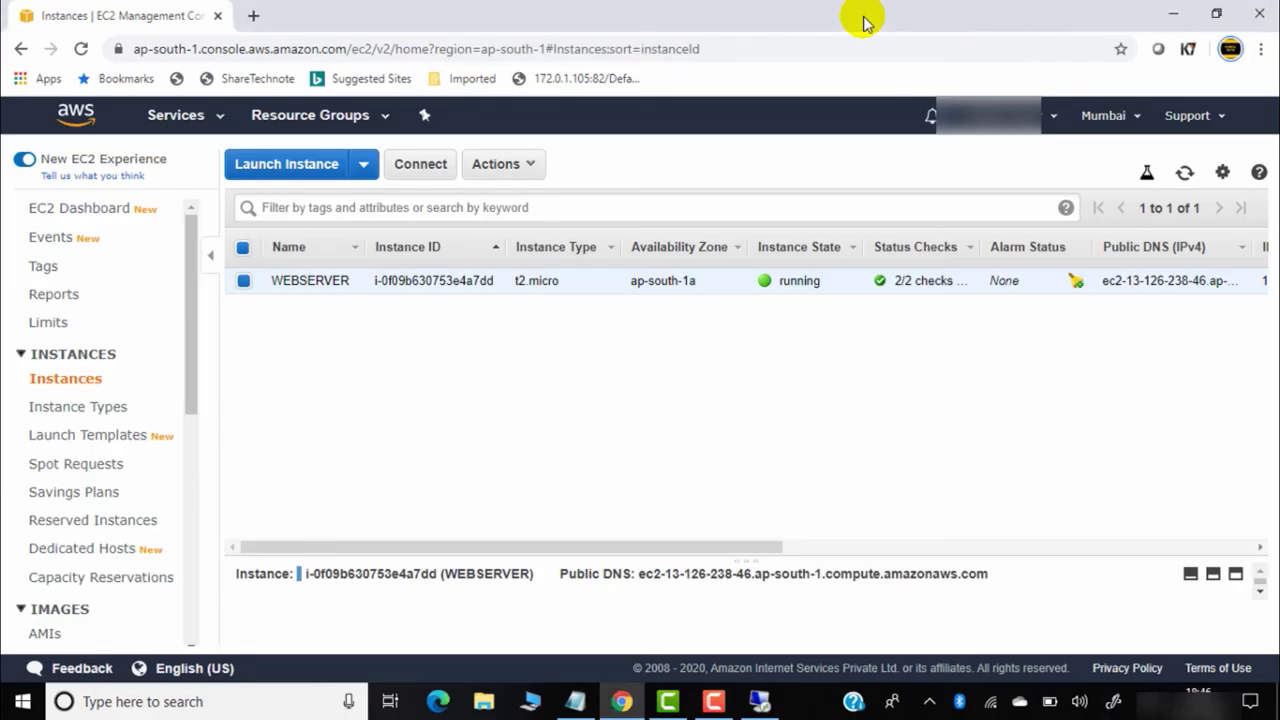
{"action": "left_click", "coordinate": [1180, 9]}
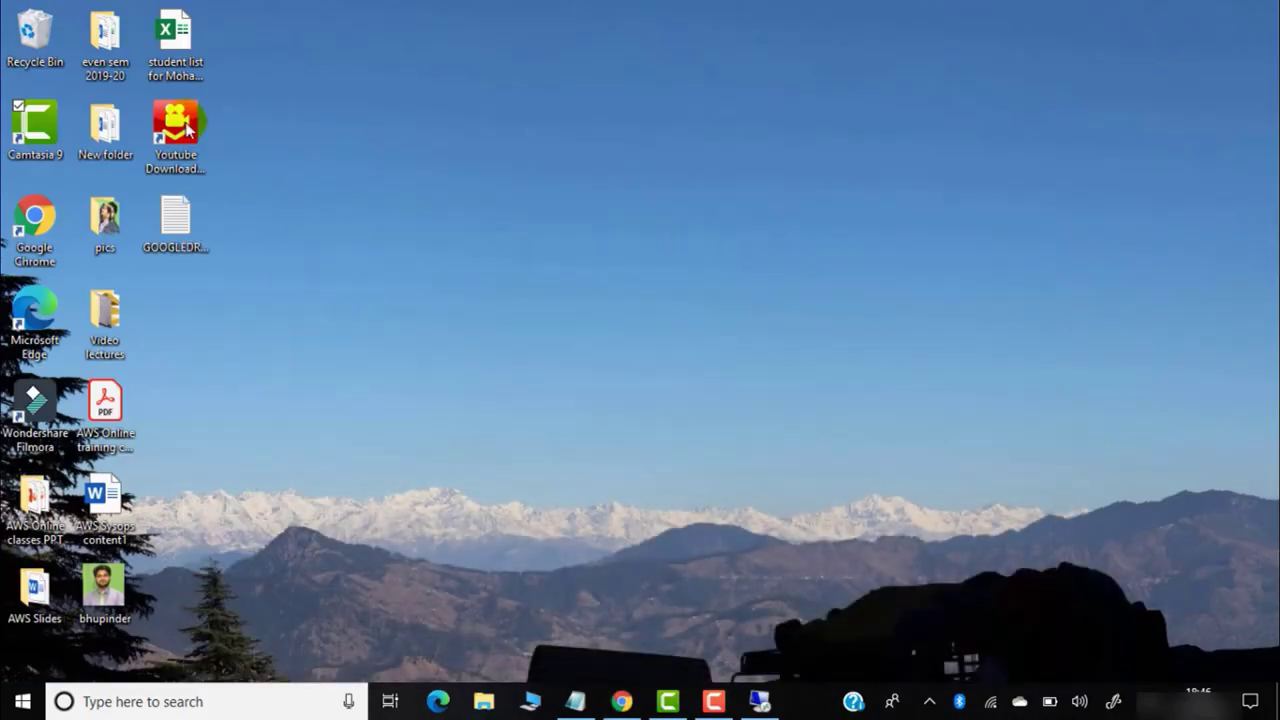
{"action": "double_click", "coordinate": [47, 237]}
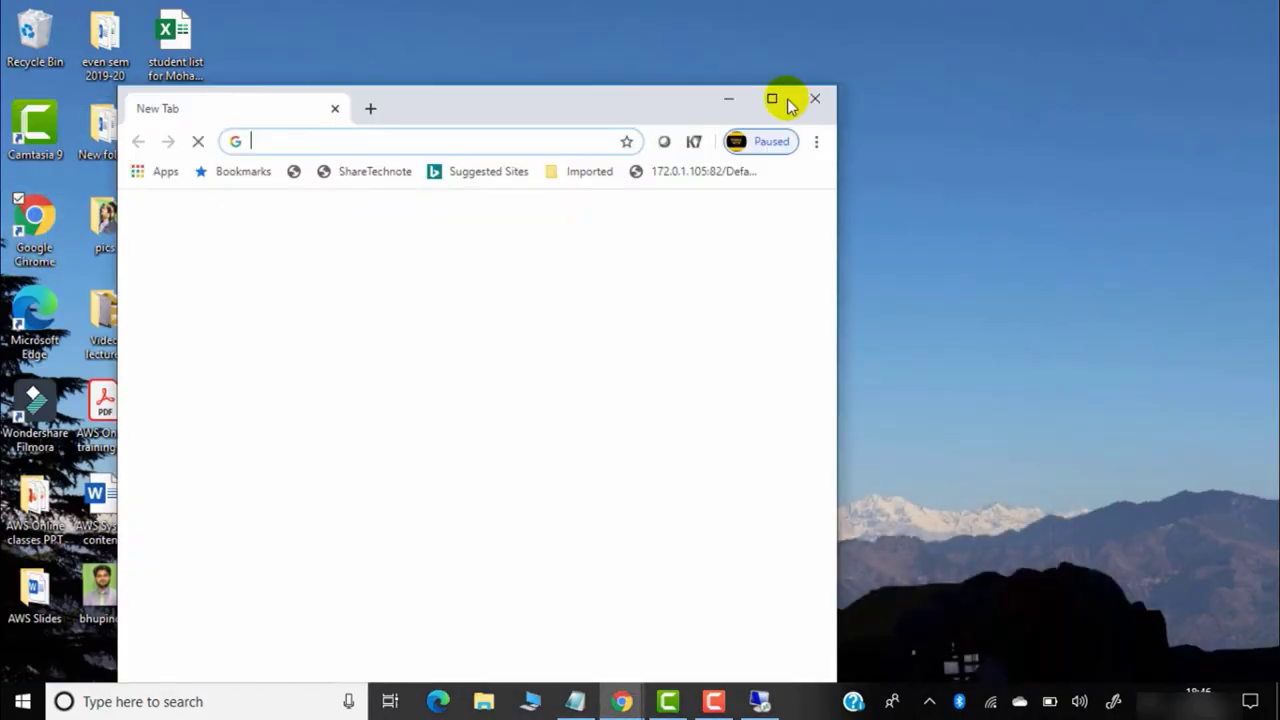
{"action": "left_click", "coordinate": [776, 98]}
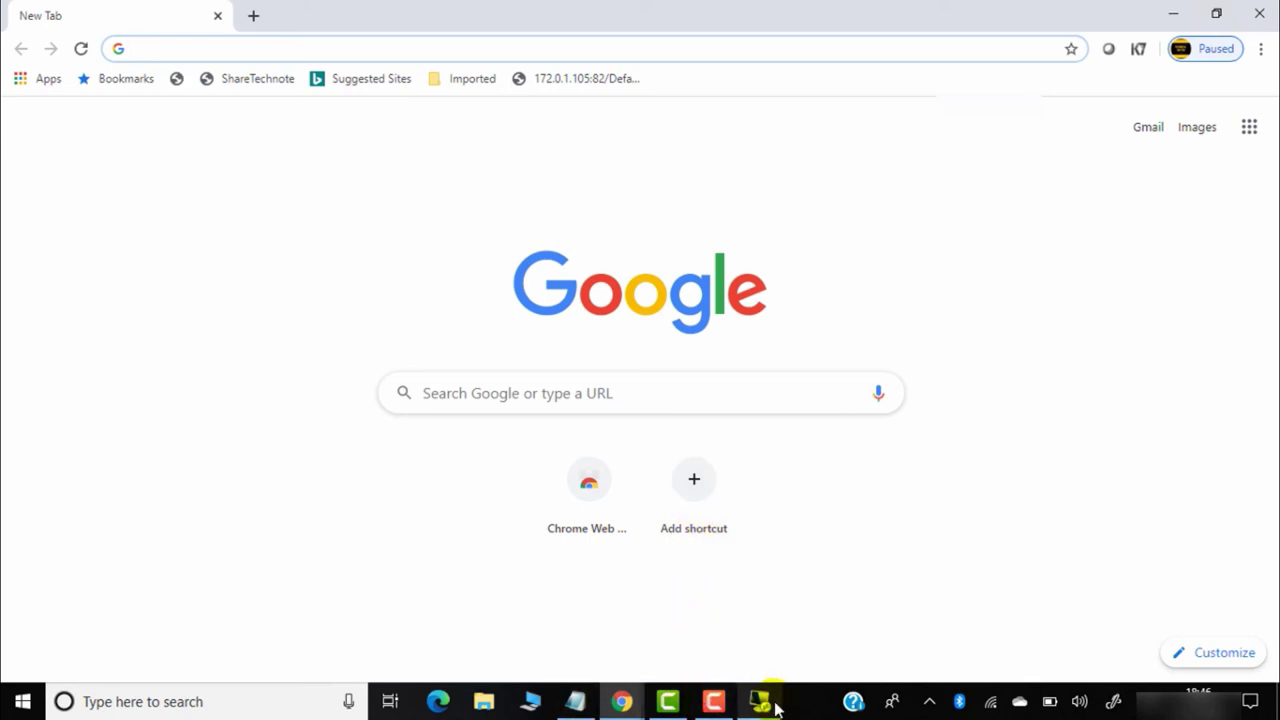
{"action": "left_click", "coordinate": [624, 703]}
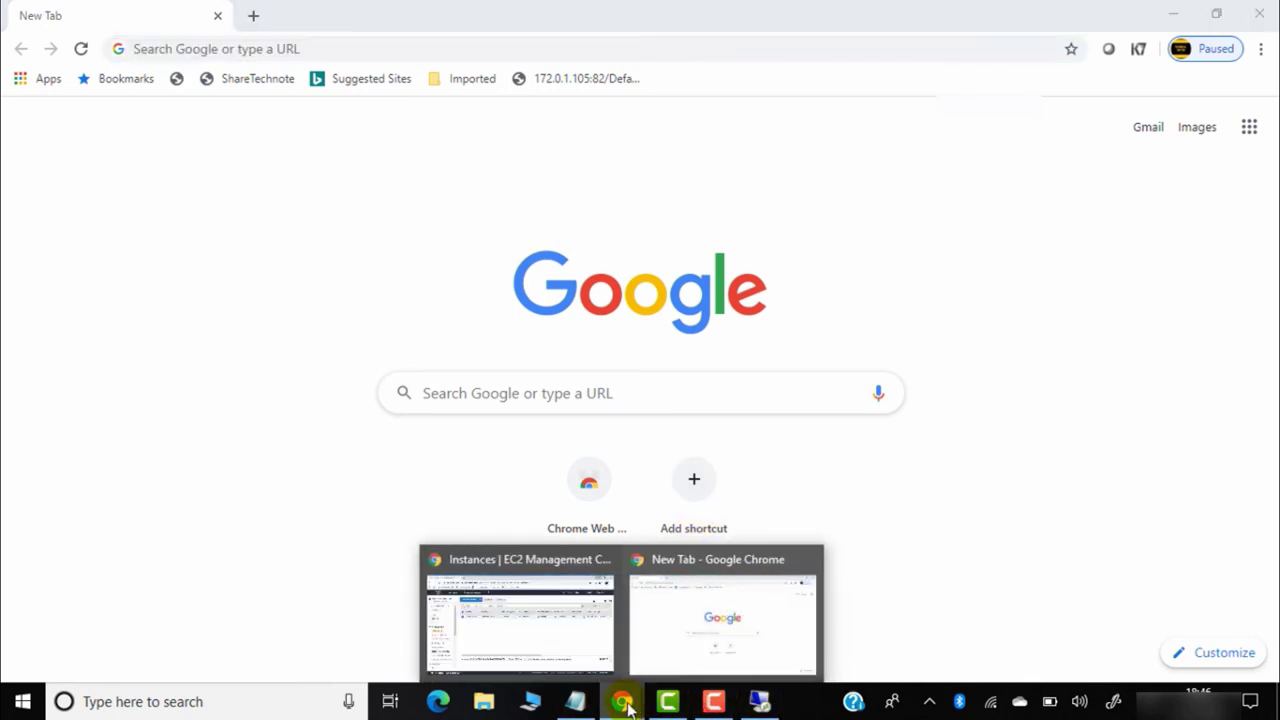
{"action": "left_click", "coordinate": [560, 620]}
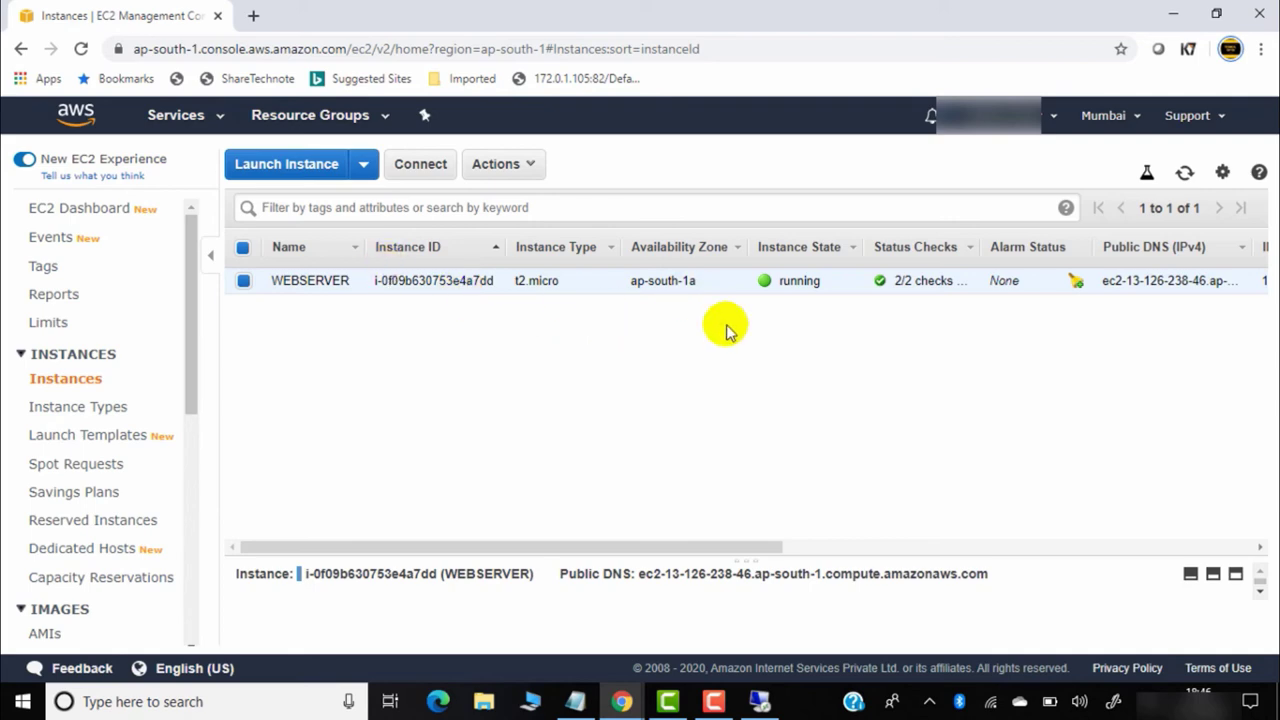
Copy the WEBSERVER instance's IPv4 public IP from its description and open that address in a new browser tab
{"action": "left_click", "coordinate": [1236, 573]}
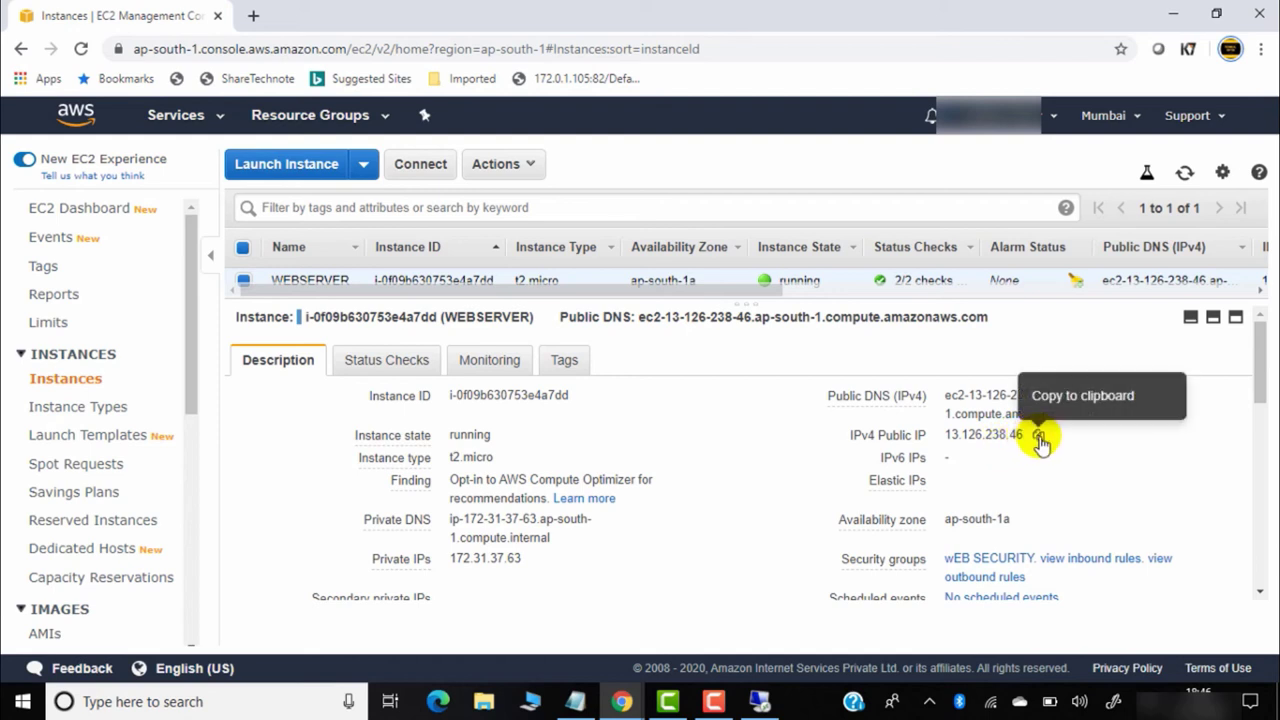
{"action": "left_click", "coordinate": [1038, 437]}
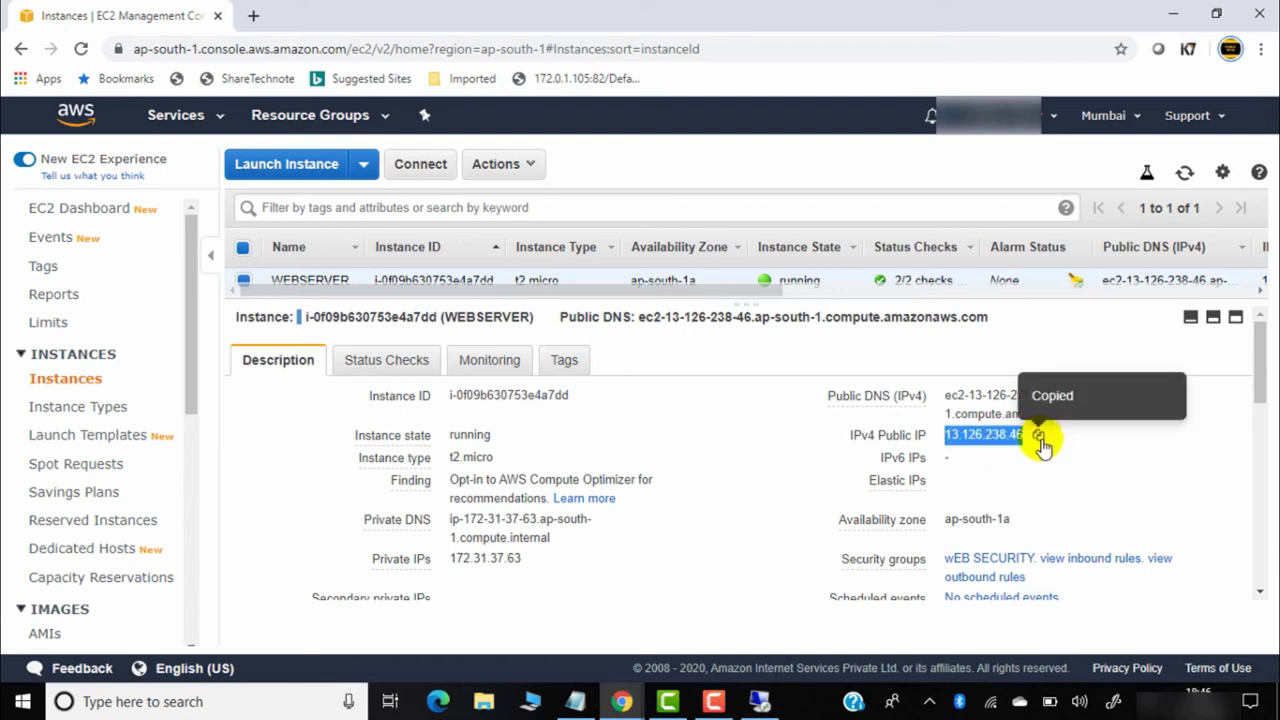
{"action": "left_click", "coordinate": [256, 15]}
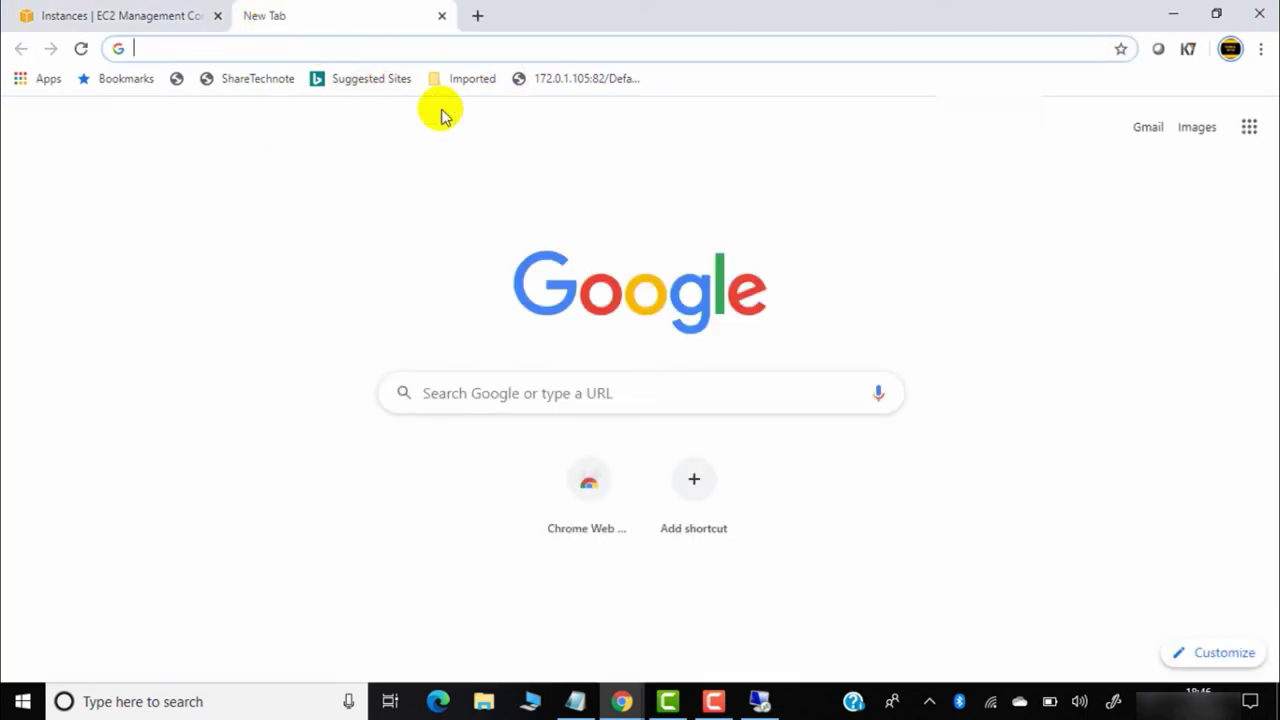
{"action": "left_click", "coordinate": [387, 50]}
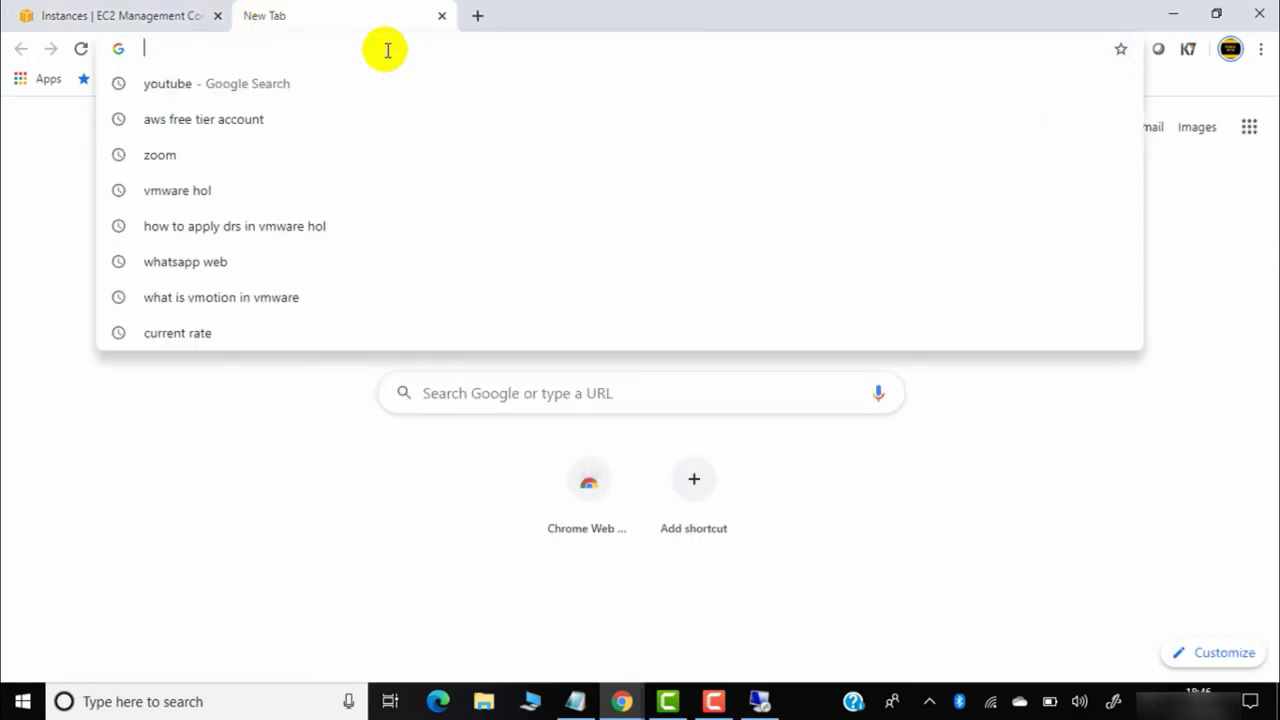
{"action": "key", "text": "ctrl+v"}
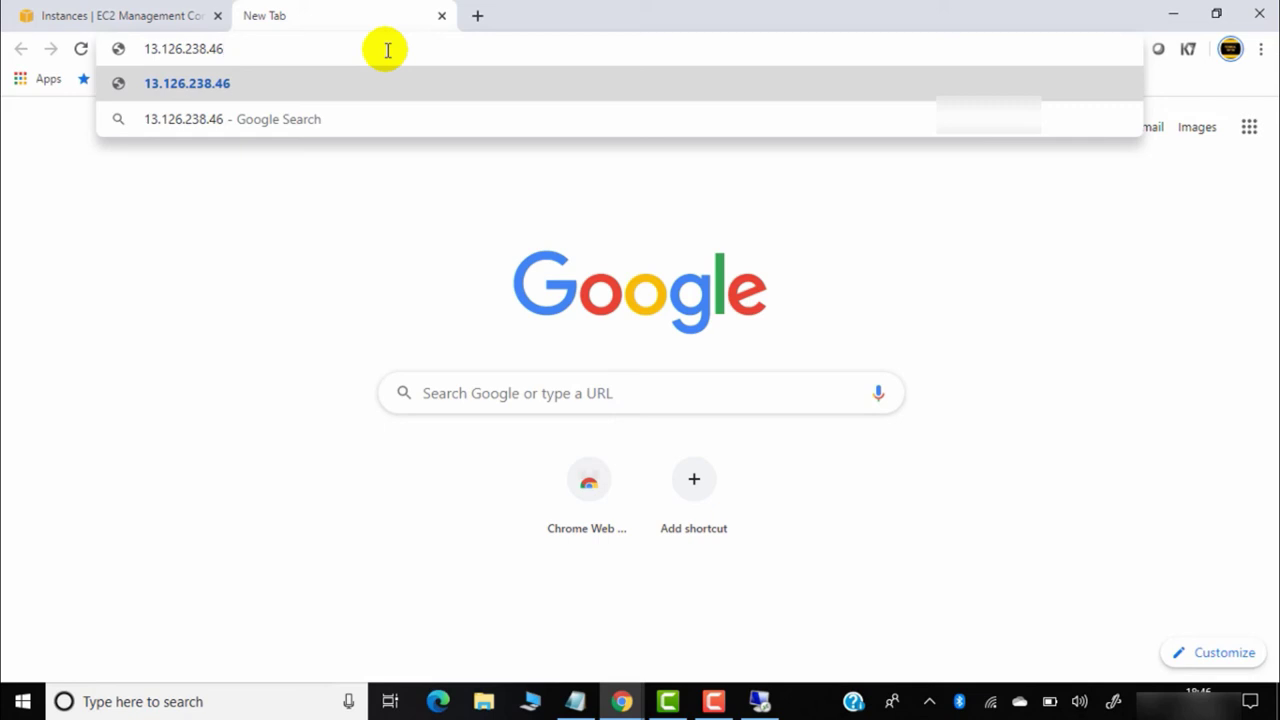
{"action": "key", "text": "Return"}
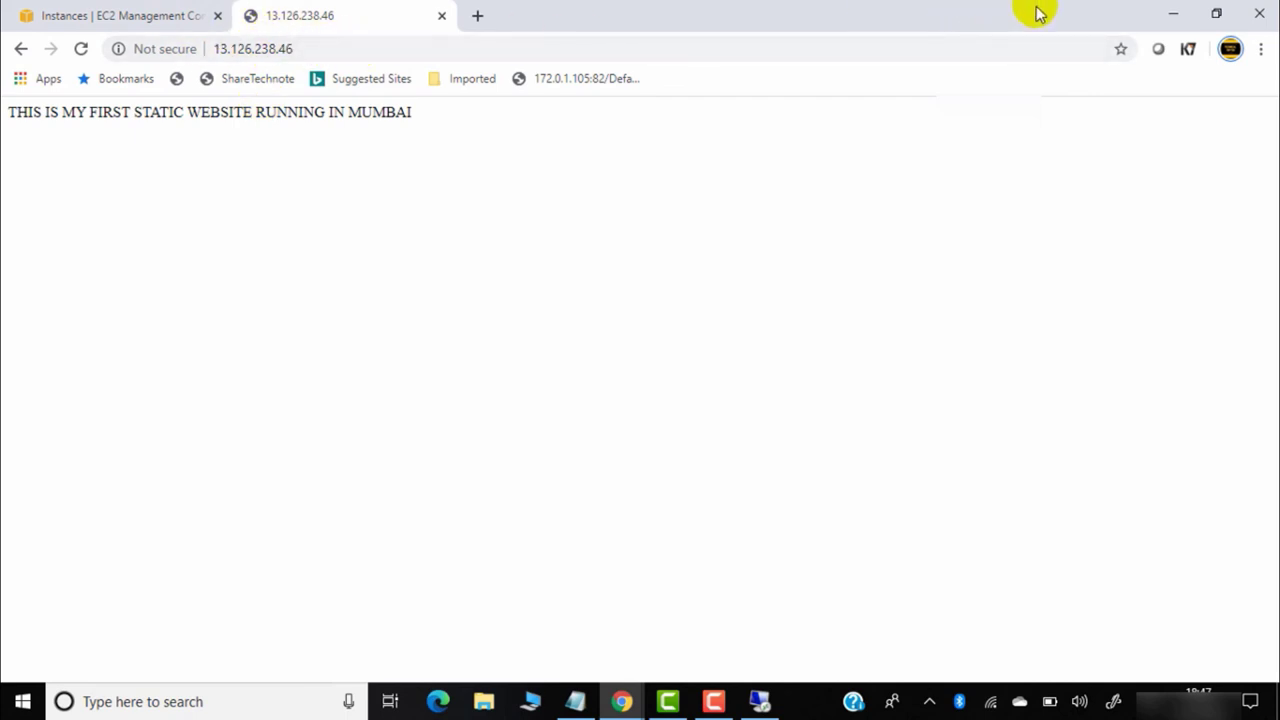
Switch to Microsoft Edge and open the website at the copied public IP 13.126.238.46
{"action": "left_click", "coordinate": [1174, 12]}
{"action": "left_click", "coordinate": [1173, 14]}
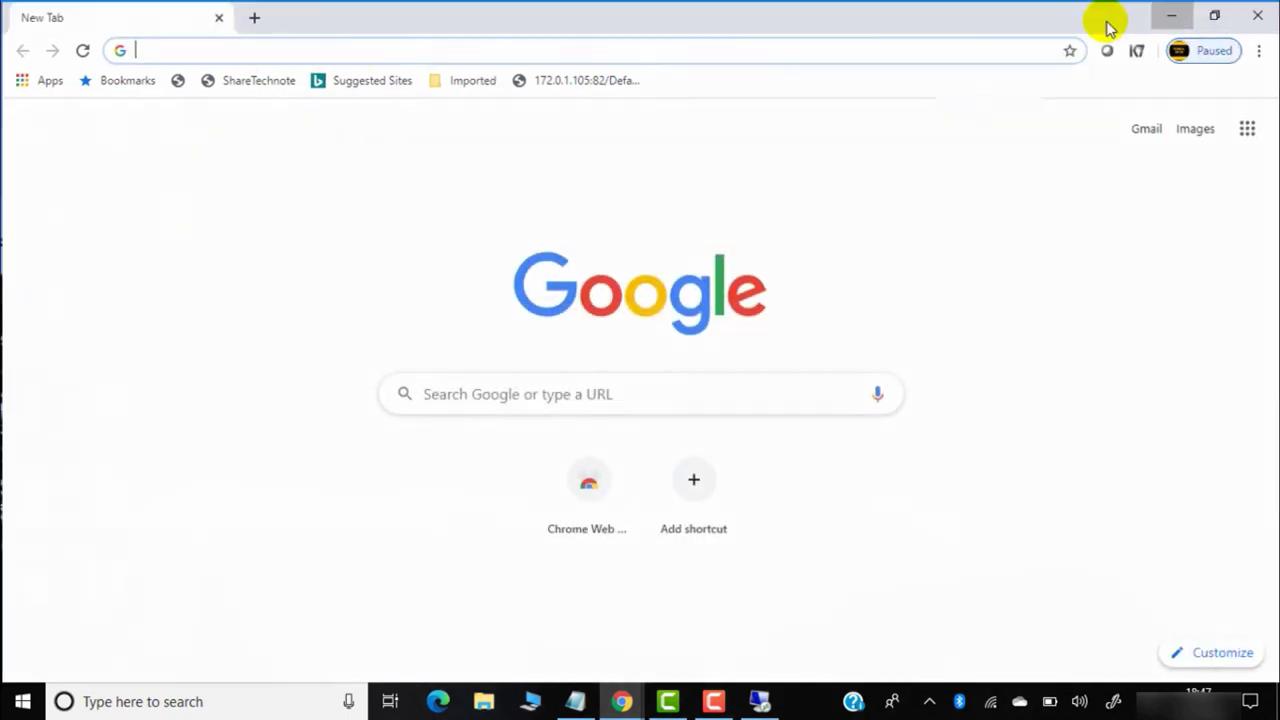
{"action": "double_click", "coordinate": [38, 312]}
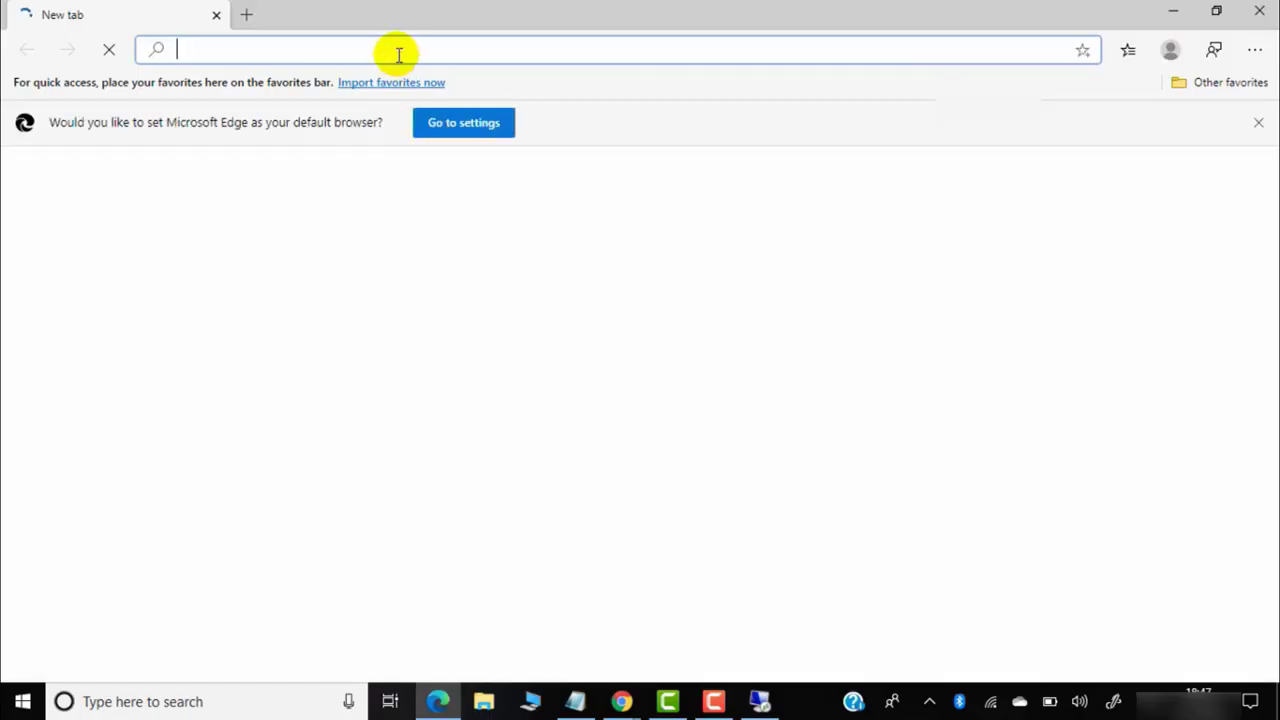
{"action": "key", "text": "ctrl+v"}
{"action": "key", "text": "Return"}
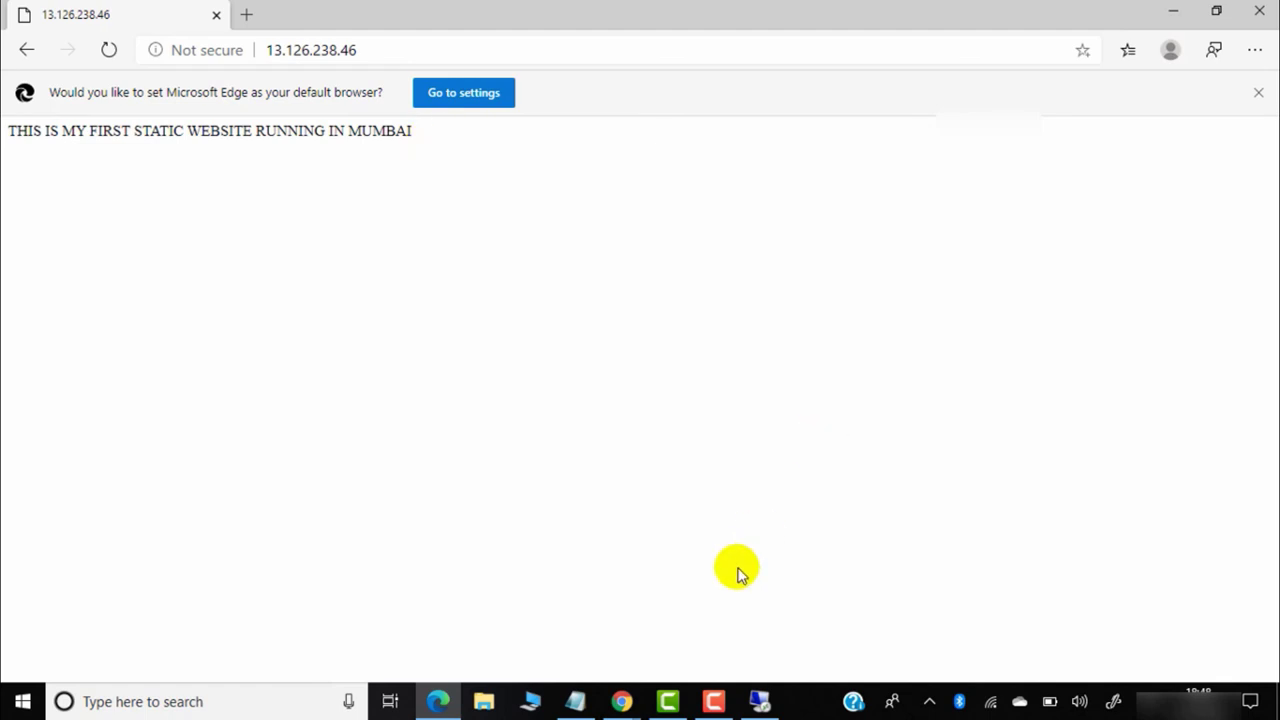
Return to the EC2 console in Chrome and disable termination protection for the WEBSERVER instance
{"action": "left_click", "coordinate": [1168, 10]}
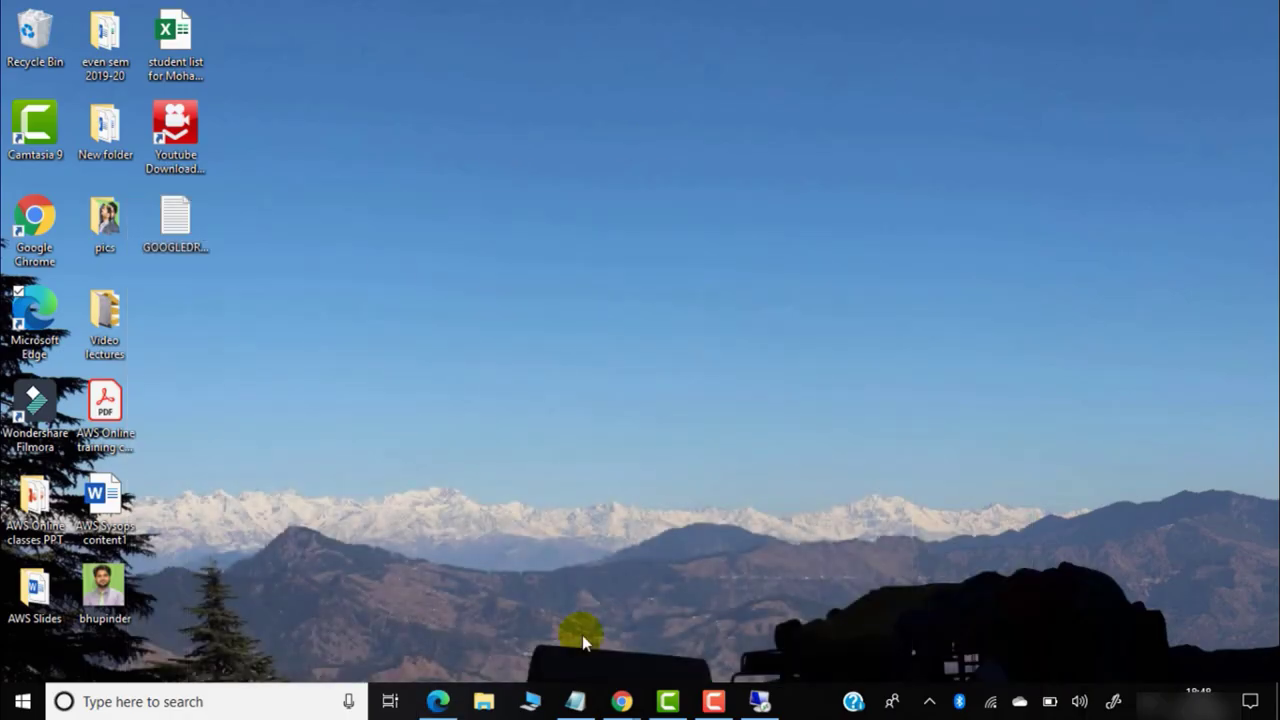
{"action": "mouse_move", "coordinate": [621, 701]}
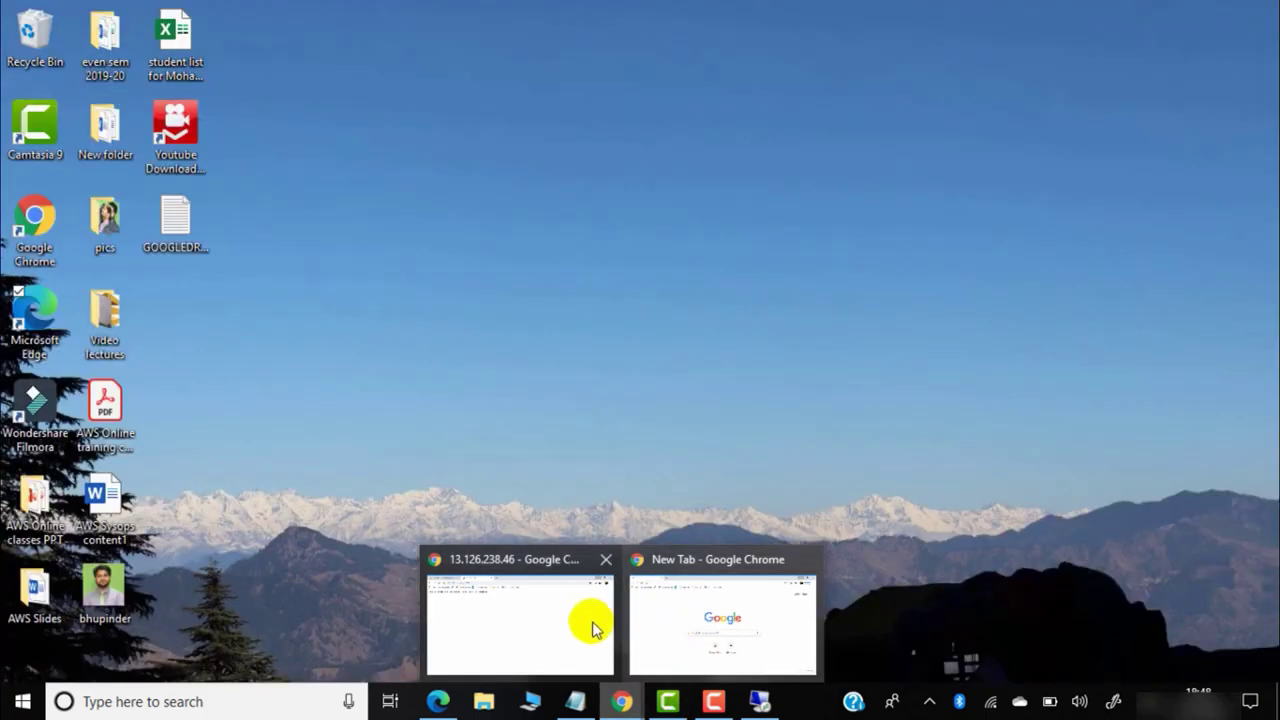
{"action": "left_click", "coordinate": [586, 623]}
{"action": "left_click", "coordinate": [195, 14]}
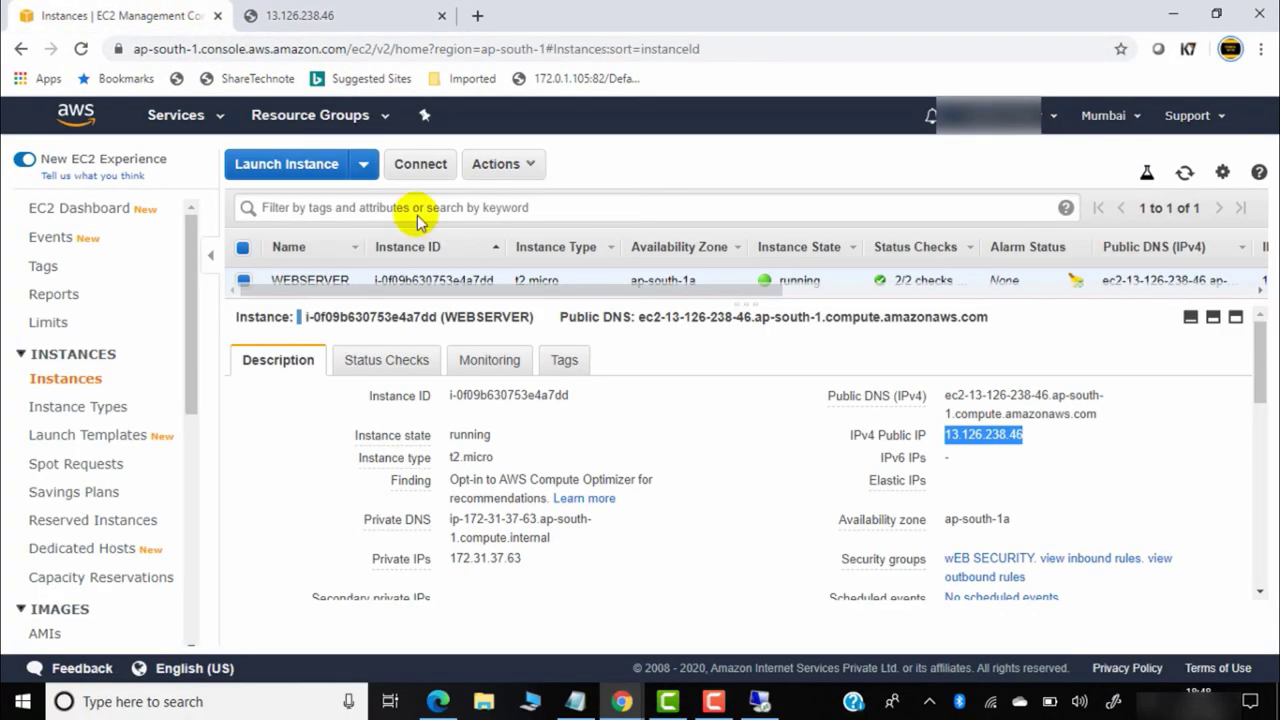
{"action": "left_click", "coordinate": [1190, 317]}
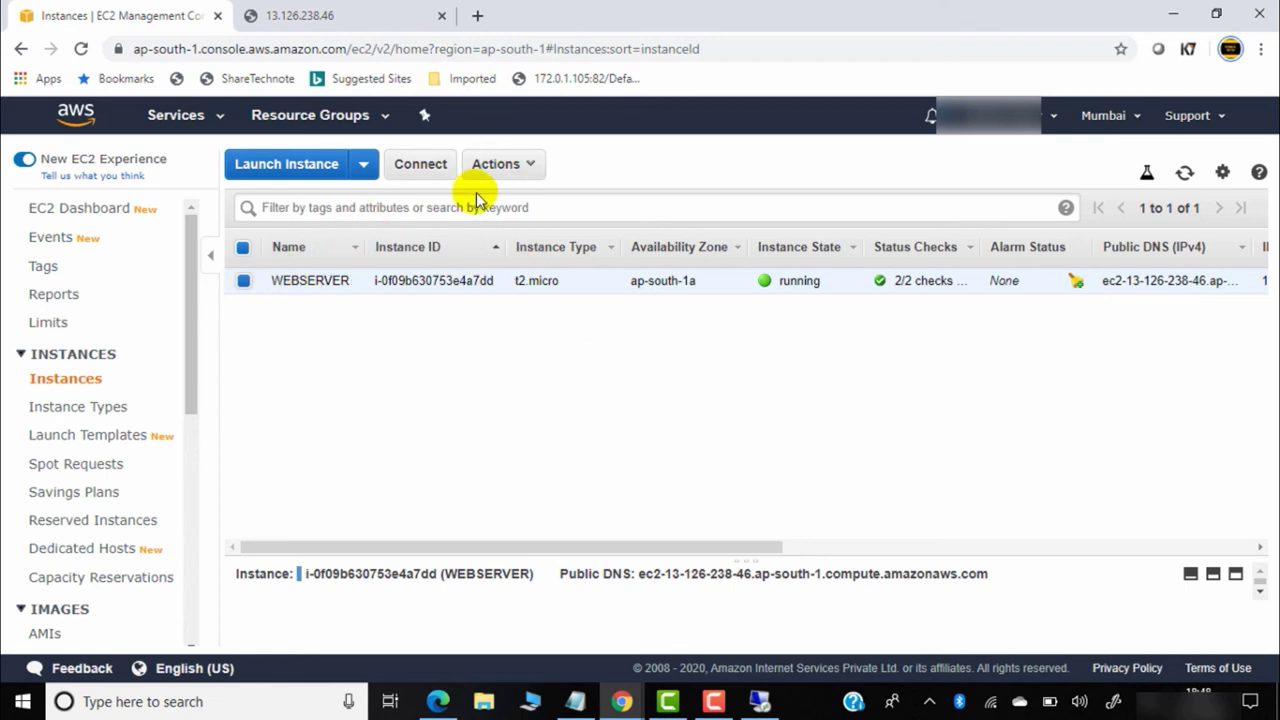
{"action": "left_click", "coordinate": [534, 165]}
{"action": "mouse_move", "coordinate": [560, 290]}
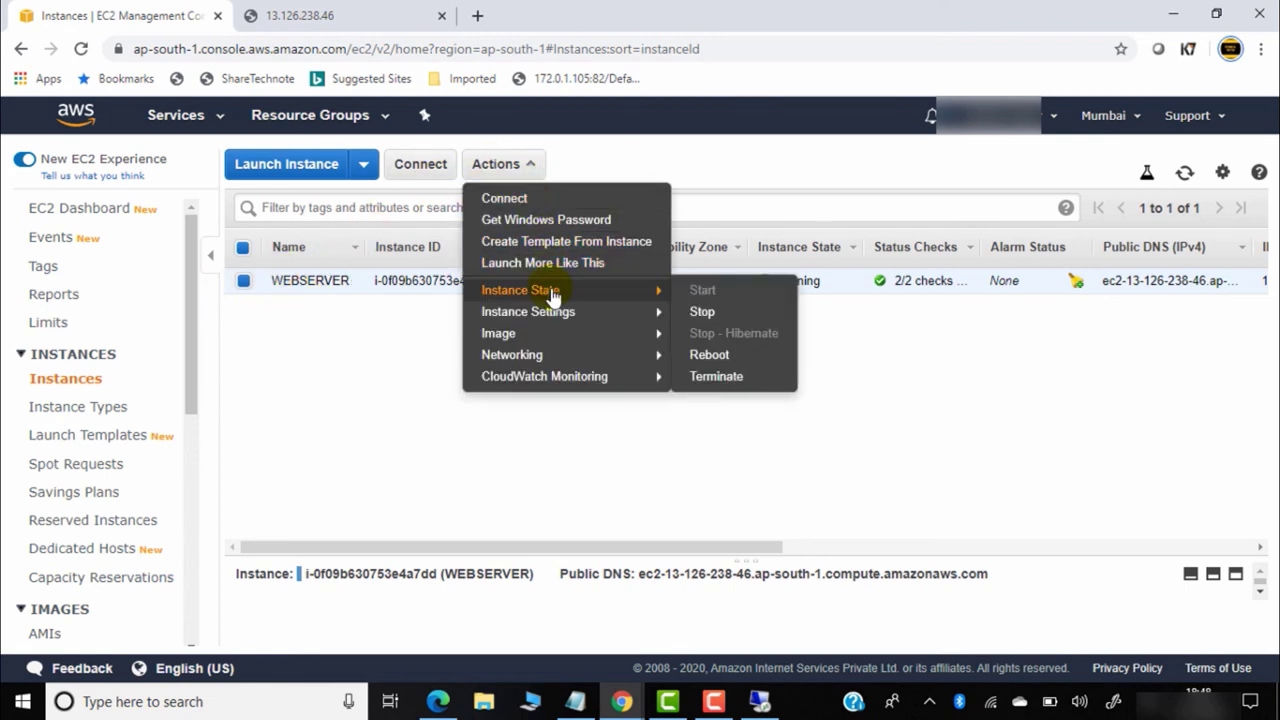
{"action": "mouse_move", "coordinate": [573, 314]}
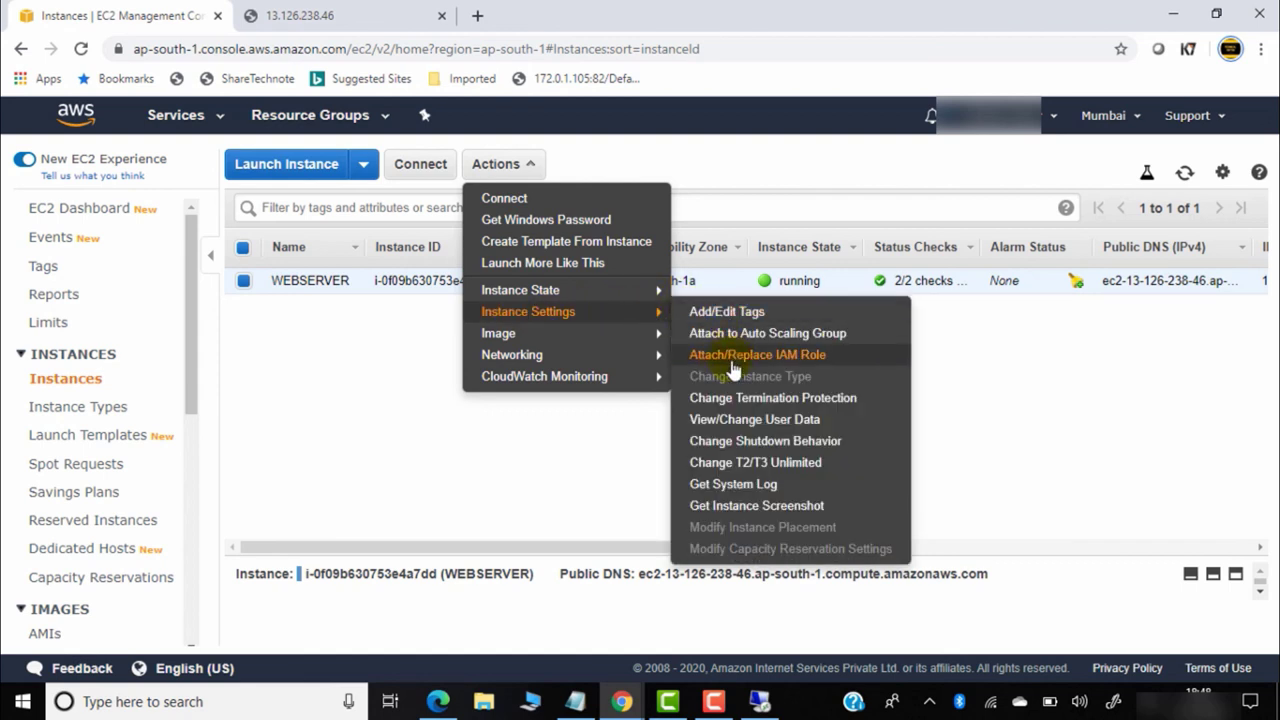
{"action": "left_click", "coordinate": [795, 400]}
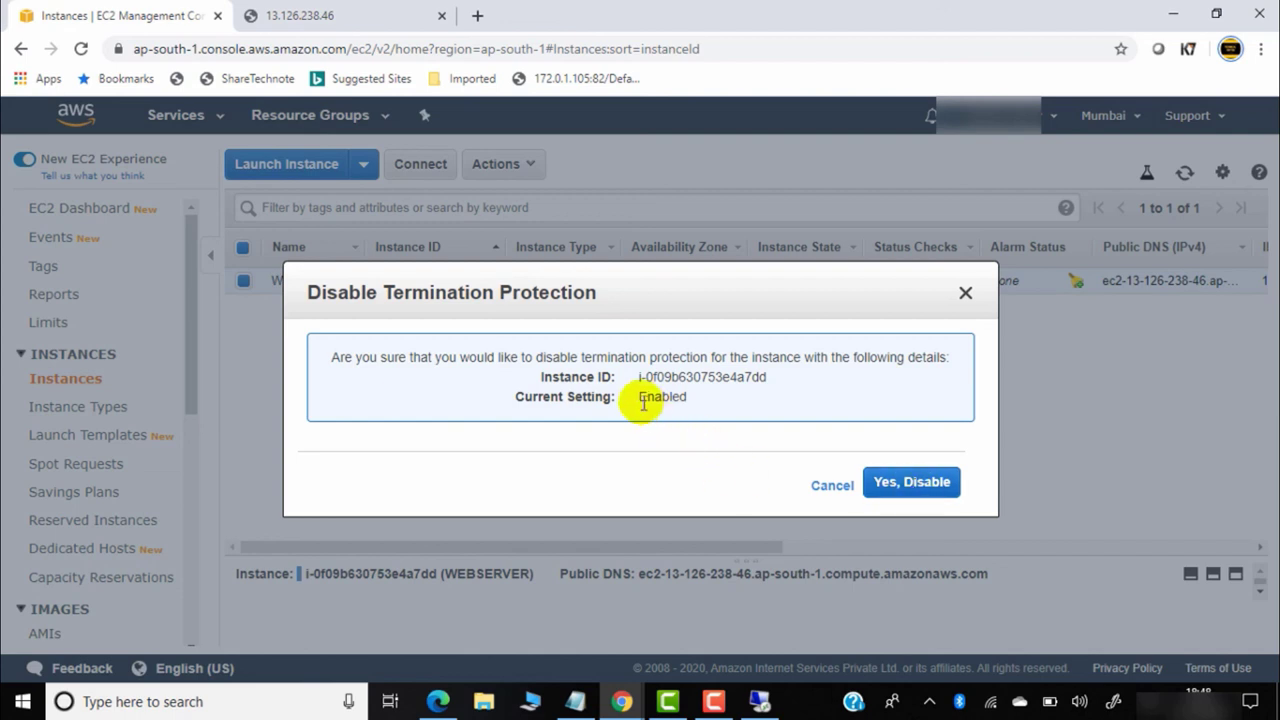
{"action": "left_click", "coordinate": [940, 488]}
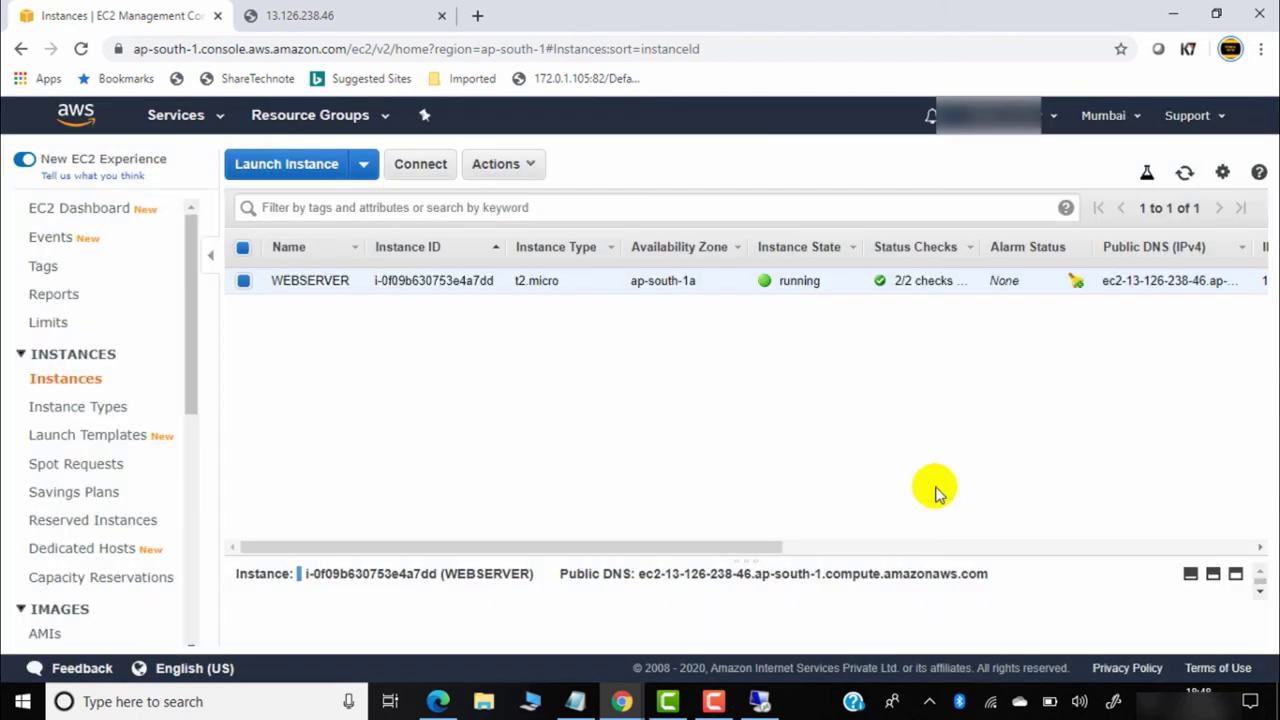
Terminate the WEBSERVER instance and confirm the termination
{"action": "left_click", "coordinate": [500, 168]}
{"action": "mouse_move", "coordinate": [518, 290]}
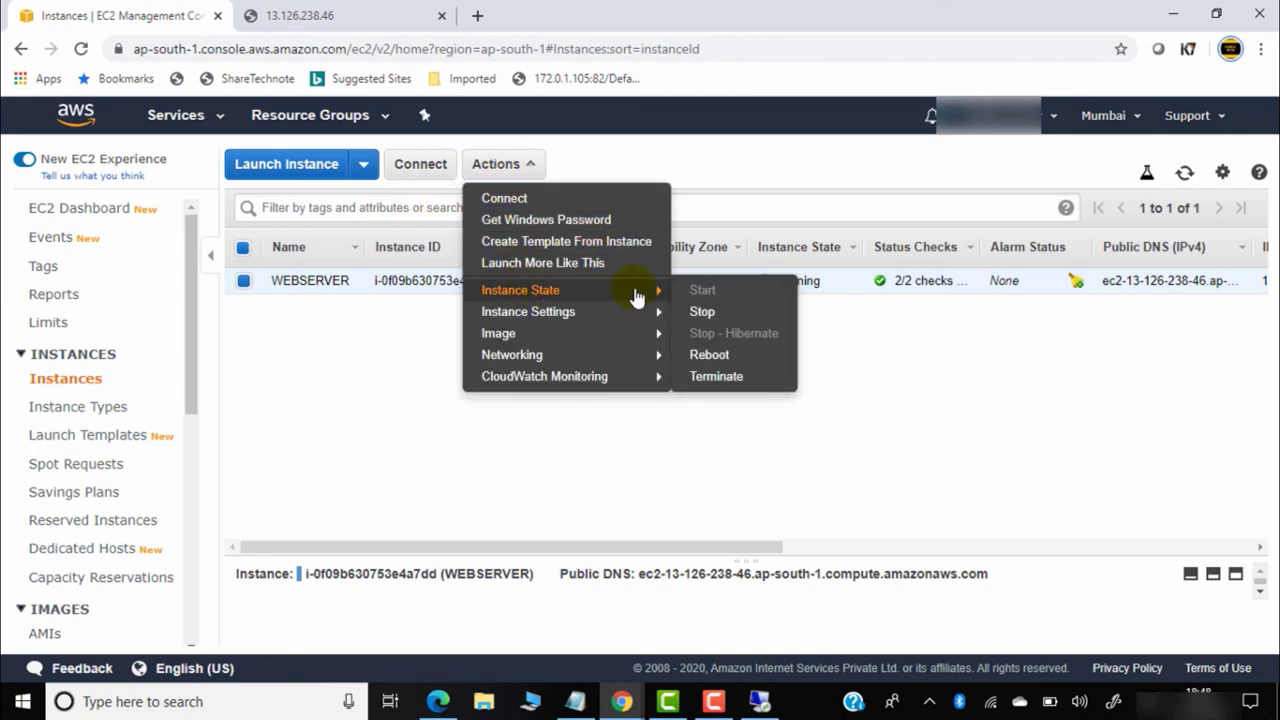
{"action": "left_click", "coordinate": [716, 377]}
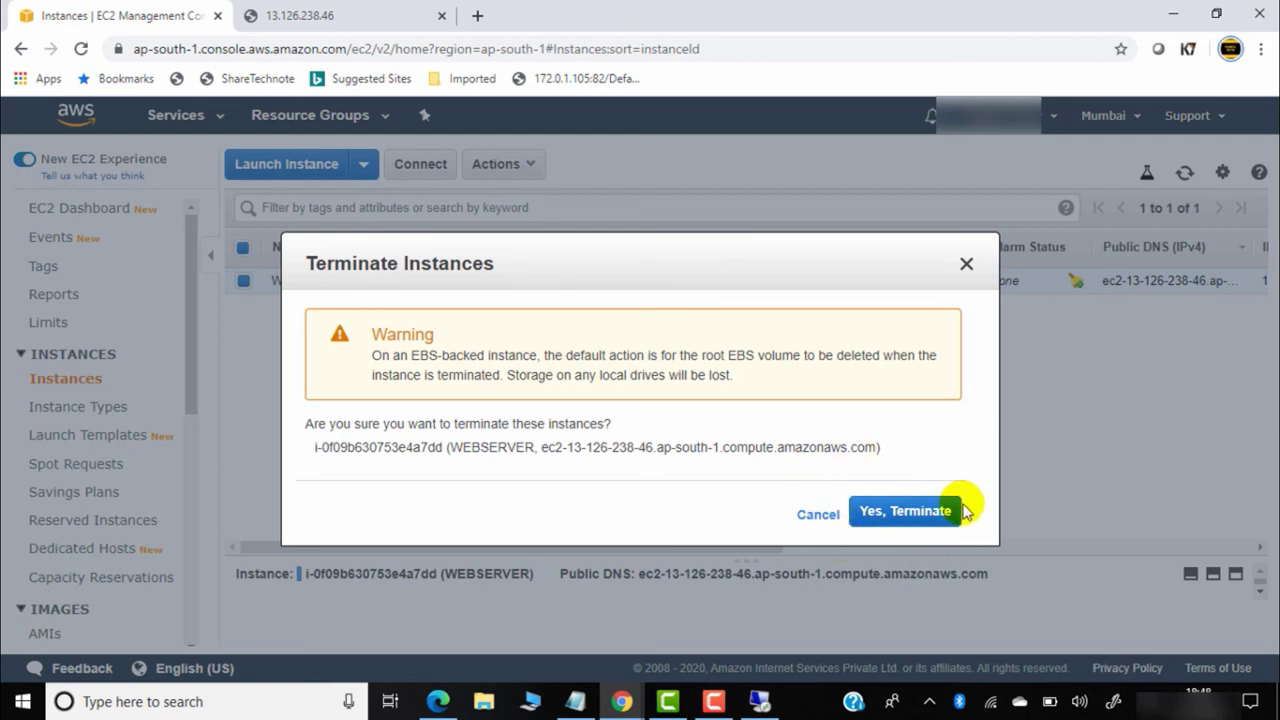
{"action": "left_click", "coordinate": [906, 518]}
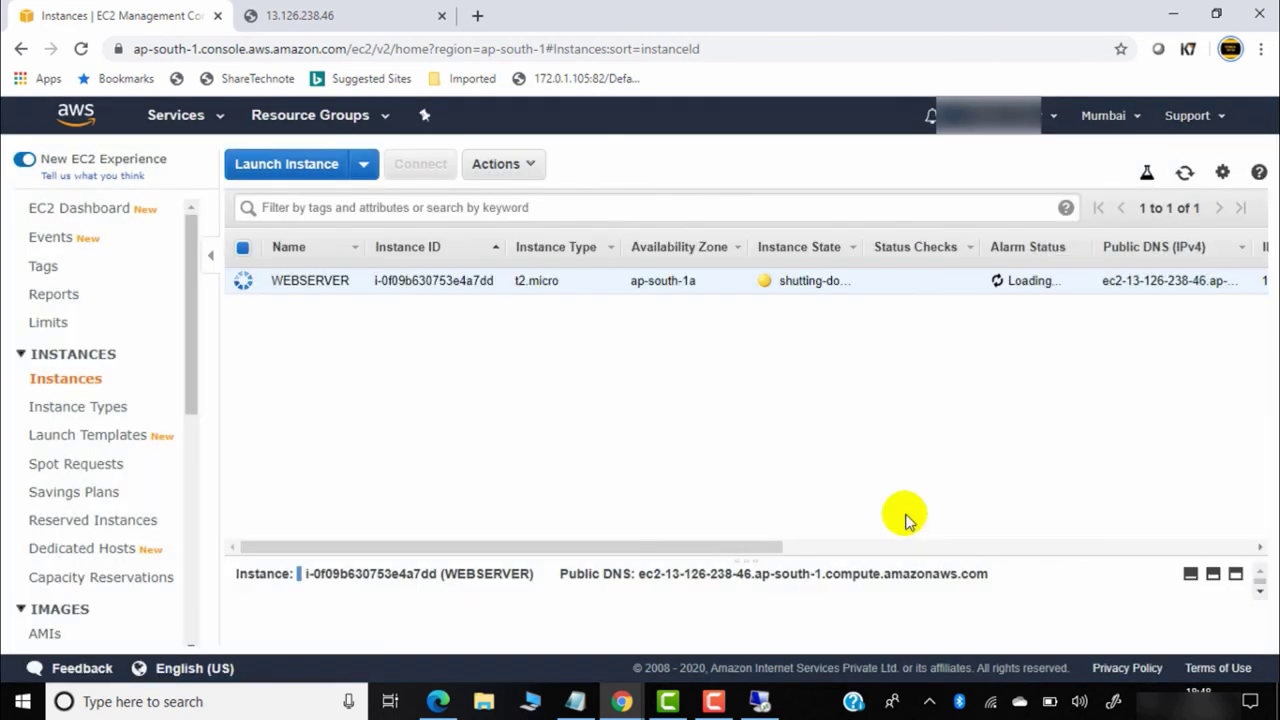